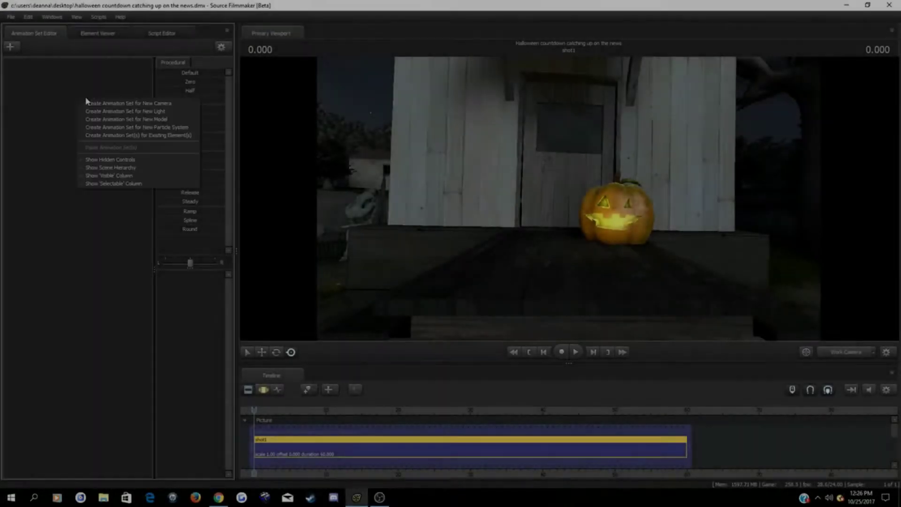
Add the player\spy.mdl model to the shot as a new animation set
{"action": "left_click", "coordinate": [94, 121]}
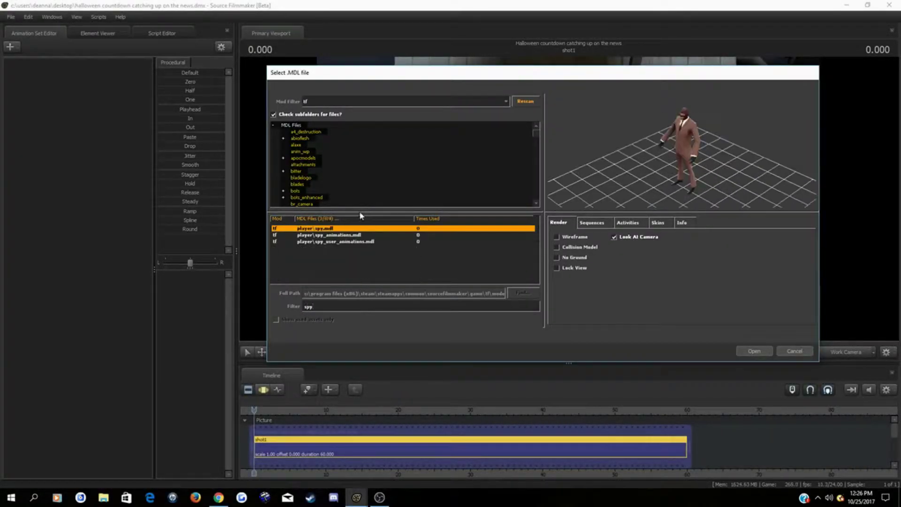
{"action": "left_click", "coordinate": [755, 351]}
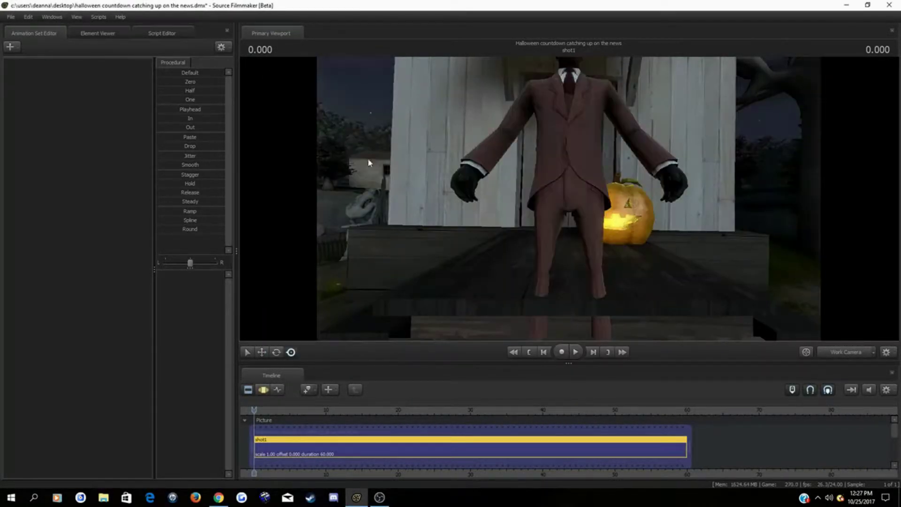
{"action": "left_click", "coordinate": [850, 356]}
{"action": "left_click", "coordinate": [845, 354]}
Move the spy model back from the camera so it stands on the porch next to the pumpkin
{"action": "left_click_drag", "start_coordinate": [630, 216], "coordinate": [713, 211]}
{"action": "left_click", "coordinate": [55, 63]}
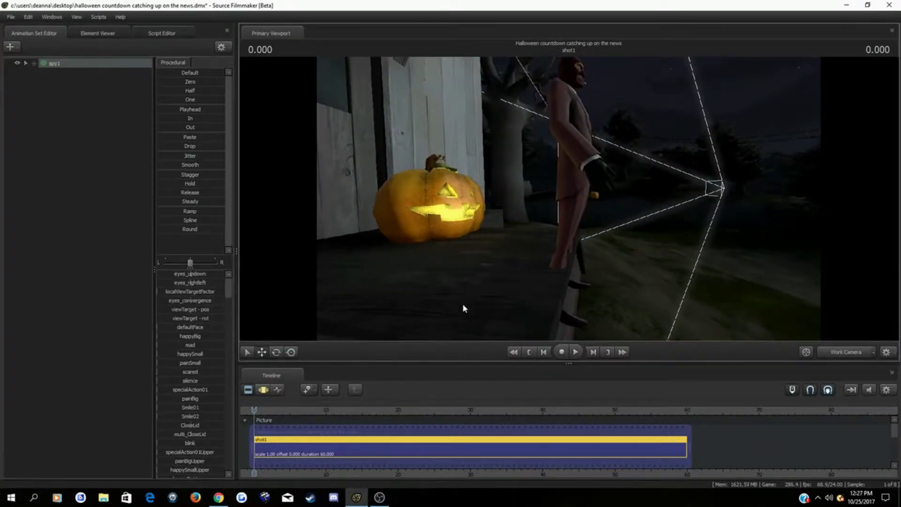
{"action": "left_click", "coordinate": [263, 390]}
{"action": "left_click_drag", "start_coordinate": [572, 283], "coordinate": [353, 249]}
{"action": "left_click", "coordinate": [846, 352]}
{"action": "left_click_drag", "start_coordinate": [521, 296], "coordinate": [522, 279]}
{"action": "key", "text": "w"}
{"action": "left_click", "coordinate": [846, 352]}
{"action": "key", "text": "a"}
{"action": "left_click_drag", "start_coordinate": [657, 263], "coordinate": [692, 249]}
{"action": "key", "text": "x"}
{"action": "left_click_drag", "start_coordinate": [513, 292], "coordinate": [440, 300]}
Rotate bip_pelvis so the spy's upper body leans back toward the wall
{"action": "left_click", "coordinate": [458, 180], "text": "ctrl"}
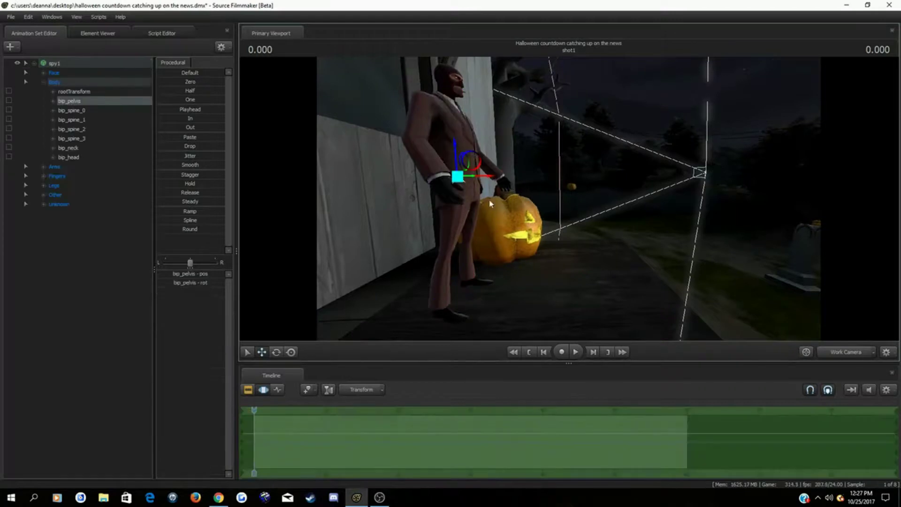
{"action": "left_click_drag", "start_coordinate": [446, 178], "coordinate": [473, 160]}
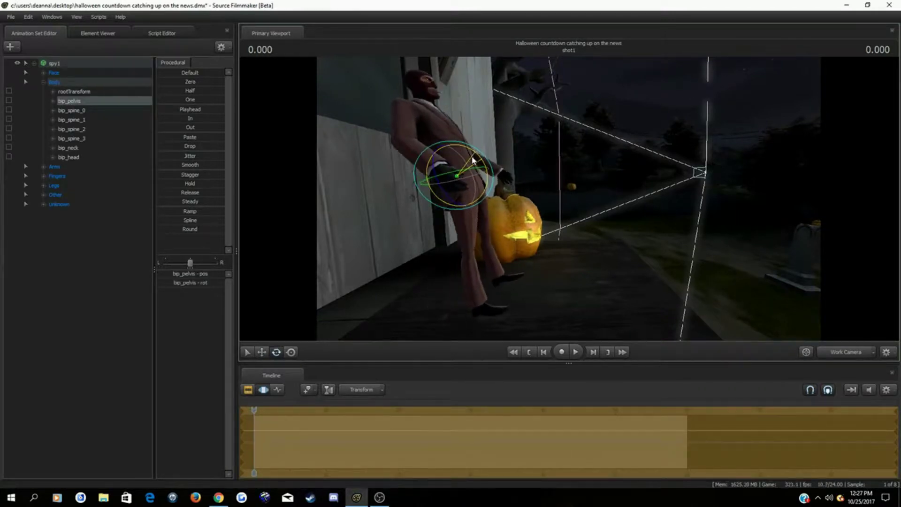
{"action": "left_click", "coordinate": [499, 296]}
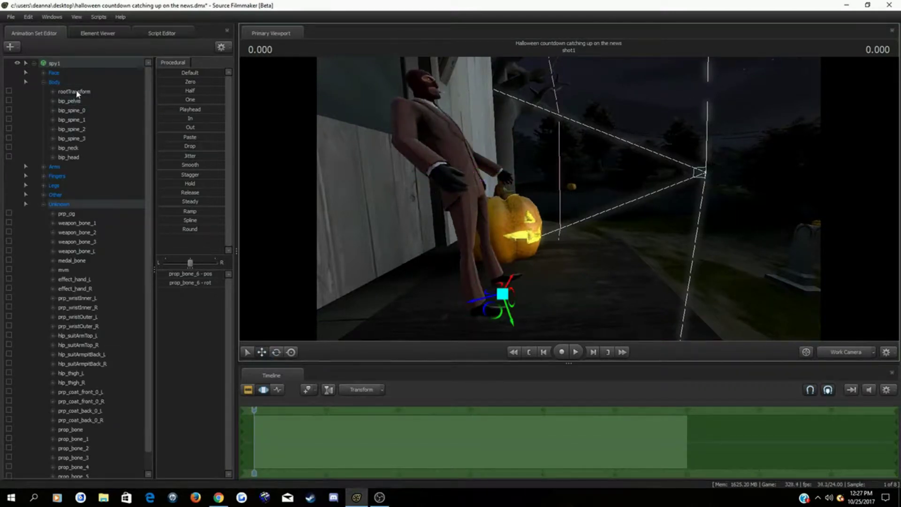
Move the spy's rootTransform behind the pumpkin, up against the house door
{"action": "left_click", "coordinate": [76, 94]}
{"action": "left_click_drag", "start_coordinate": [434, 300], "coordinate": [338, 304]}
{"action": "left_click_drag", "start_coordinate": [498, 281], "coordinate": [550, 281]}
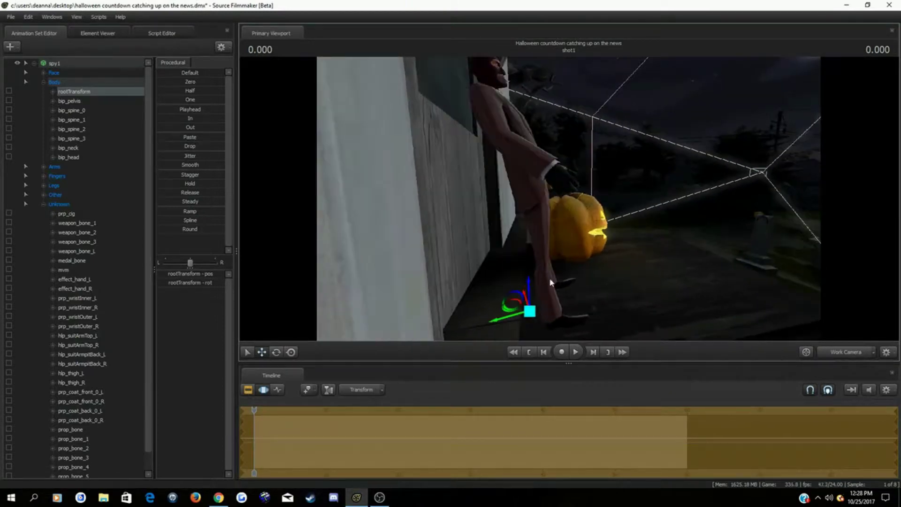
{"action": "left_click_drag", "start_coordinate": [501, 318], "coordinate": [403, 324]}
{"action": "left_click_drag", "start_coordinate": [547, 247], "coordinate": [573, 240]}
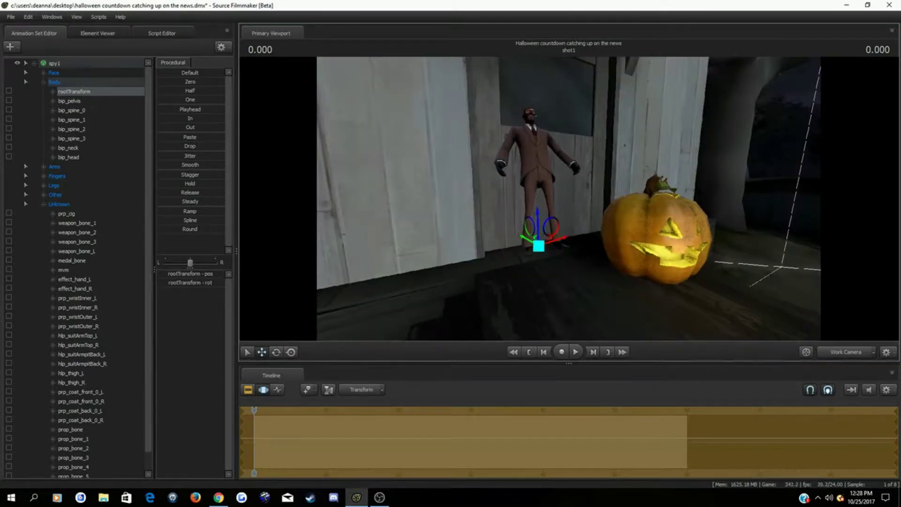
{"action": "left_click_drag", "start_coordinate": [512, 182], "coordinate": [538, 181]}
Tilt bip_pelvis further back and shift rootTransform so the spy's back rests against the door
{"action": "left_click", "coordinate": [502, 190]}
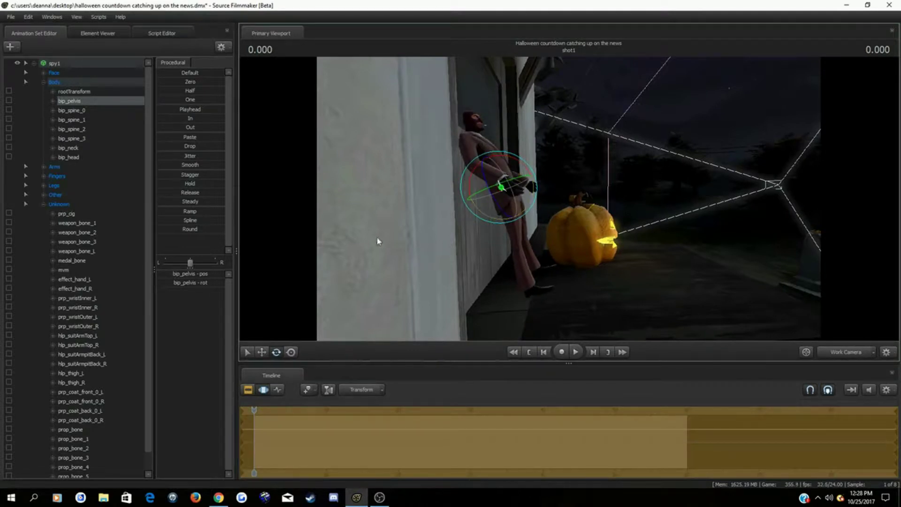
{"action": "left_click", "coordinate": [86, 92]}
{"action": "left_click_drag", "start_coordinate": [504, 259], "coordinate": [496, 273]}
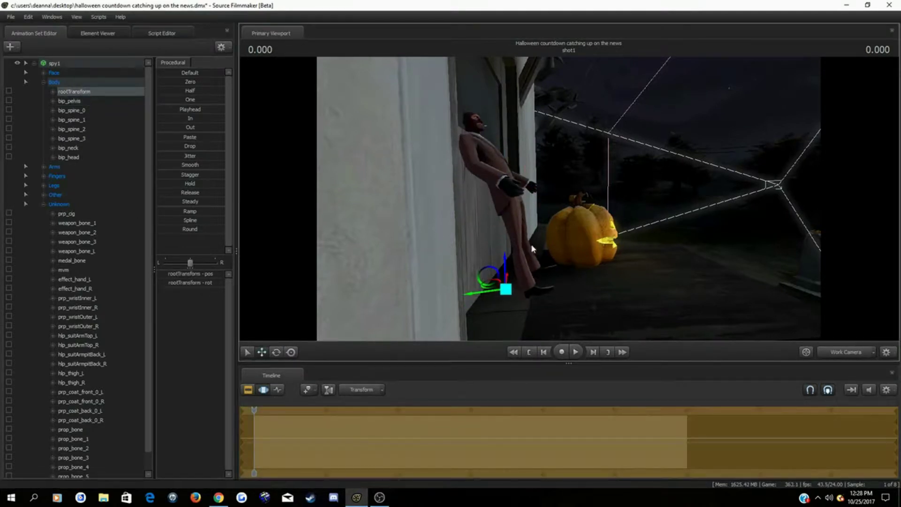
Rotate bip_hip_R and bip_knee_R so the spy's right leg stands straight on the porch
{"action": "left_click", "coordinate": [522, 222]}
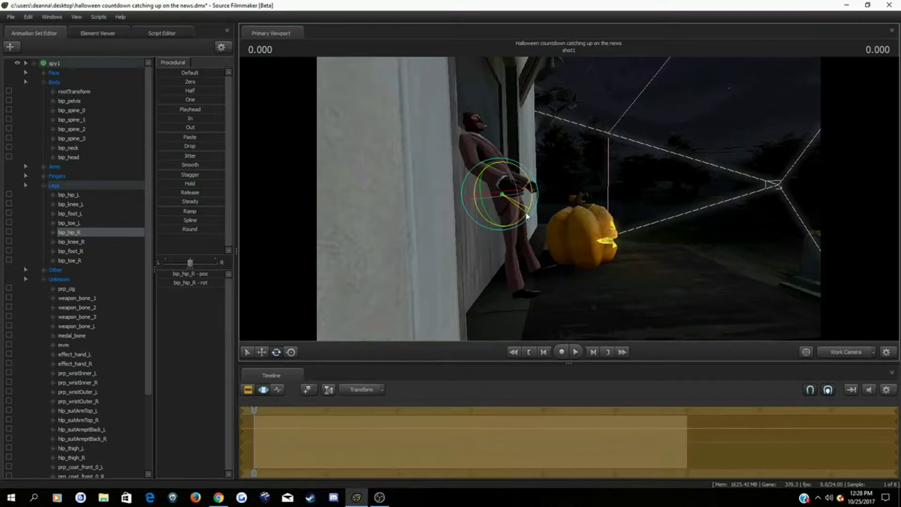
{"action": "left_click", "coordinate": [509, 267], "text": "ctrl"}
{"action": "mouse_move", "coordinate": [532, 258]}
{"action": "left_mouse_down"}
{"action": "mouse_move", "coordinate": [533, 248]}
{"action": "mouse_move", "coordinate": [525, 259]}
{"action": "mouse_move", "coordinate": [545, 258]}
{"action": "left_mouse_up"}
{"action": "key", "text": "w"}
Raise the left leg with bip_hip_L and bend bip_knee_L so the foot props against the wall behind
{"action": "left_click", "coordinate": [507, 205], "text": "ctrl"}
{"action": "left_click_drag", "start_coordinate": [521, 201], "coordinate": [520, 176]}
{"action": "left_click", "coordinate": [556, 237], "text": "ctrl"}
{"action": "left_click_drag", "start_coordinate": [571, 237], "coordinate": [575, 264]}
{"action": "left_click_drag", "start_coordinate": [612, 310], "coordinate": [627, 310]}
{"action": "key", "text": "a"}
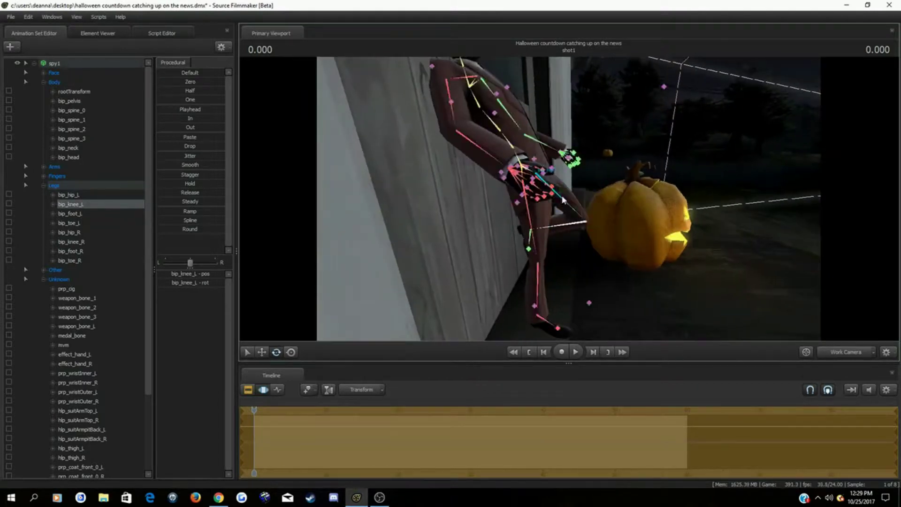
{"action": "left_click", "coordinate": [562, 198], "text": "ctrl"}
{"action": "left_click_drag", "start_coordinate": [548, 143], "coordinate": [552, 147]}
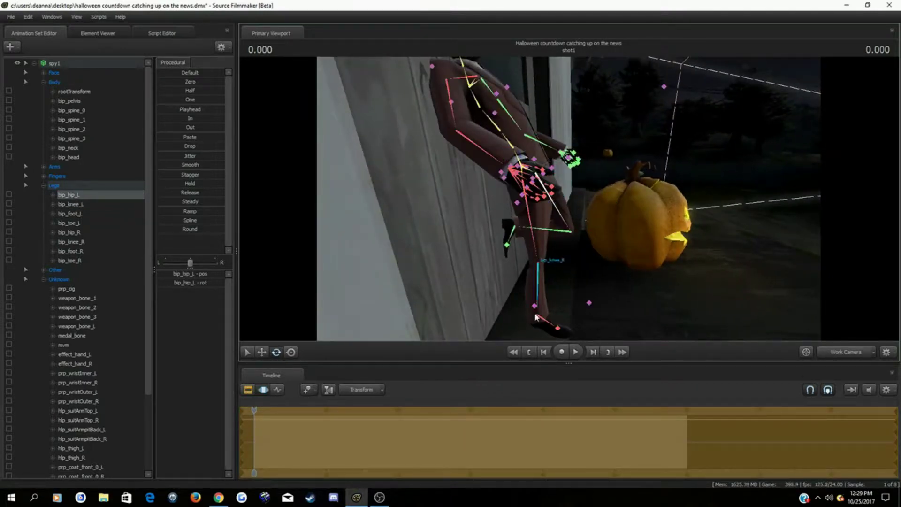
Nudge rootTransform closer to the wall and readjust the bend of the left knee
{"action": "left_click", "coordinate": [532, 307], "text": "ctrl"}
{"action": "left_click", "coordinate": [262, 355]}
{"action": "left_click_drag", "start_coordinate": [505, 308], "coordinate": [495, 308]}
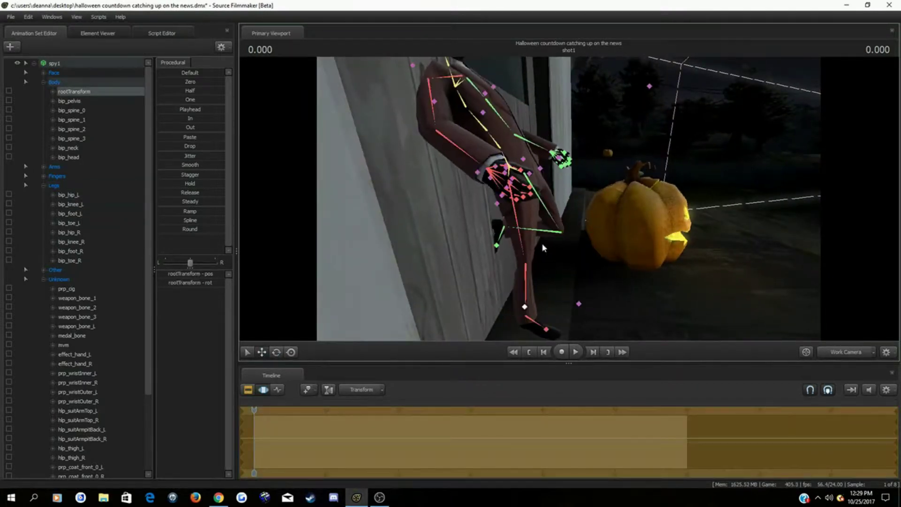
{"action": "left_click", "coordinate": [562, 232], "text": "ctrl"}
{"action": "left_click_drag", "start_coordinate": [577, 229], "coordinate": [579, 207]}
{"action": "mouse_move", "coordinate": [597, 197]}
{"action": "left_mouse_down"}
{"action": "mouse_move", "coordinate": [535, 199]}
{"action": "mouse_move", "coordinate": [521, 193]}
{"action": "mouse_move", "coordinate": [507, 157]}
{"action": "mouse_move", "coordinate": [483, 151]}
{"action": "mouse_move", "coordinate": [492, 175]}
{"action": "mouse_move", "coordinate": [612, 190]}
{"action": "left_mouse_up"}
{"action": "key", "text": "d"}
Rotate the spine, including bip_spine_1, to adjust how the spy's upper body leans against the door
{"action": "left_click", "coordinate": [520, 136]}
{"action": "left_click", "coordinate": [483, 159], "text": "ctrl"}
{"action": "key", "text": "a"}
{"action": "left_click", "coordinate": [556, 148], "text": "ctrl"}
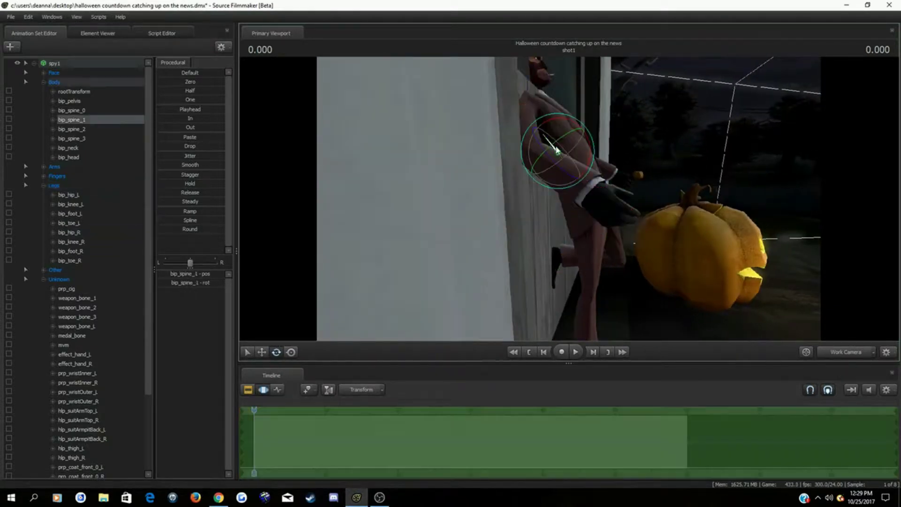
{"action": "left_click_drag", "start_coordinate": [557, 150], "coordinate": [592, 153]}
{"action": "left_click", "coordinate": [540, 130], "text": "ctrl"}
{"action": "left_click_drag", "start_coordinate": [570, 123], "coordinate": [575, 133]}
{"action": "left_click", "coordinate": [570, 168], "text": "ctrl"}
{"action": "left_click_drag", "start_coordinate": [600, 161], "coordinate": [589, 193]}
Rotate bip_collar_R to adjust the spy's right shoulder
{"action": "key", "text": "w"}
{"action": "left_click", "coordinate": [565, 203]}
{"action": "left_click", "coordinate": [582, 168], "text": "ctrl"}
{"action": "left_click", "coordinate": [554, 187]}
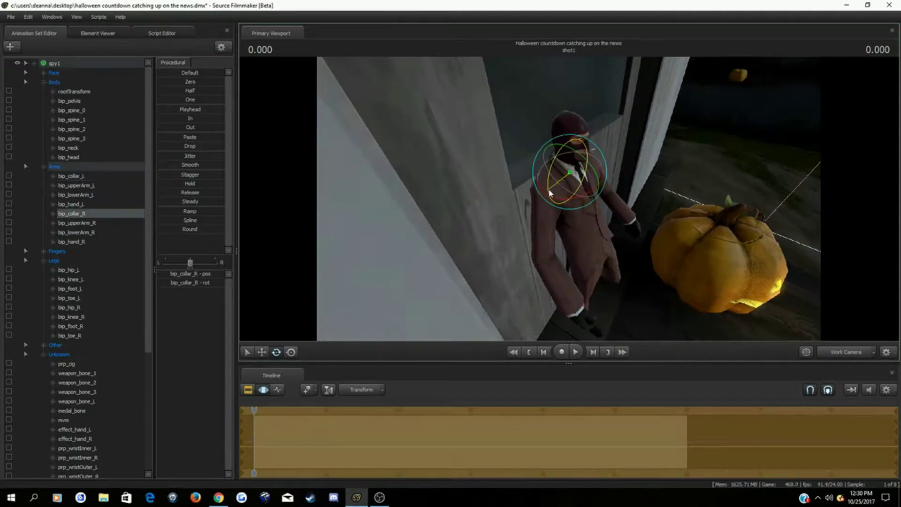
Adjust the spy's head angle with bip_neck and collapse the expanded spy1 control groups
{"action": "left_click", "coordinate": [68, 147]}
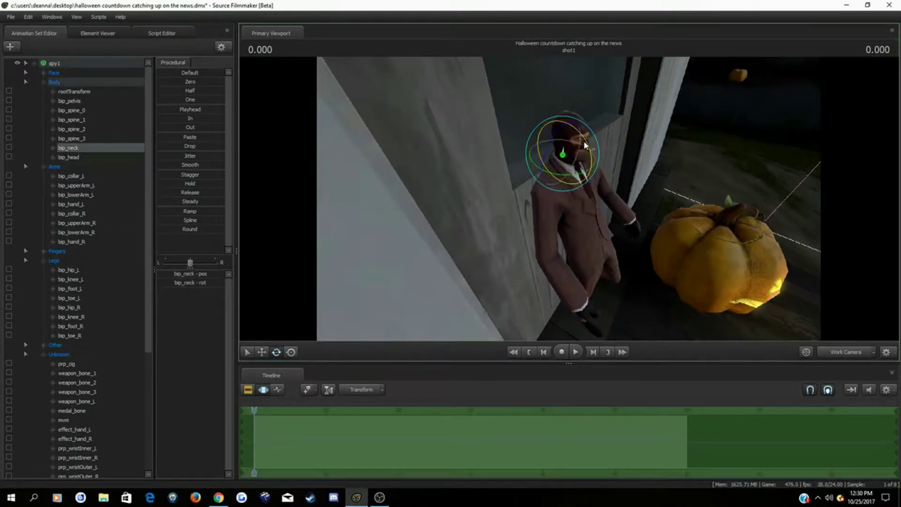
{"action": "left_click", "coordinate": [44, 83]}
{"action": "left_click", "coordinate": [43, 92]}
{"action": "left_click", "coordinate": [43, 111]}
{"action": "left_click", "coordinate": [44, 129]}
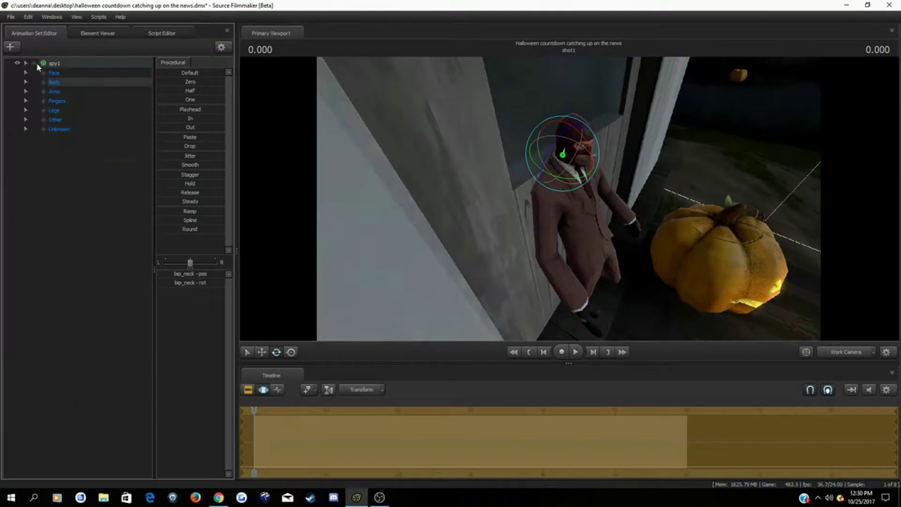
Start an animation set for a new model and search All Mods with the filter "newspapper"
{"action": "right_click", "coordinate": [56, 165]}
{"action": "left_click", "coordinate": [105, 185]}
{"action": "type", "text": "news"}
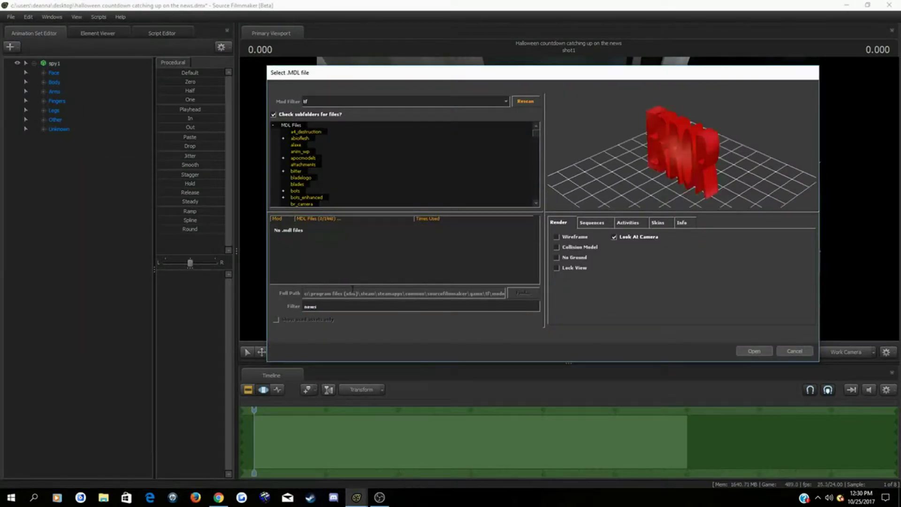
{"action": "type", "text": "papper"}
{"action": "left_click", "coordinate": [474, 100]}
{"action": "left_click", "coordinate": [375, 114]}
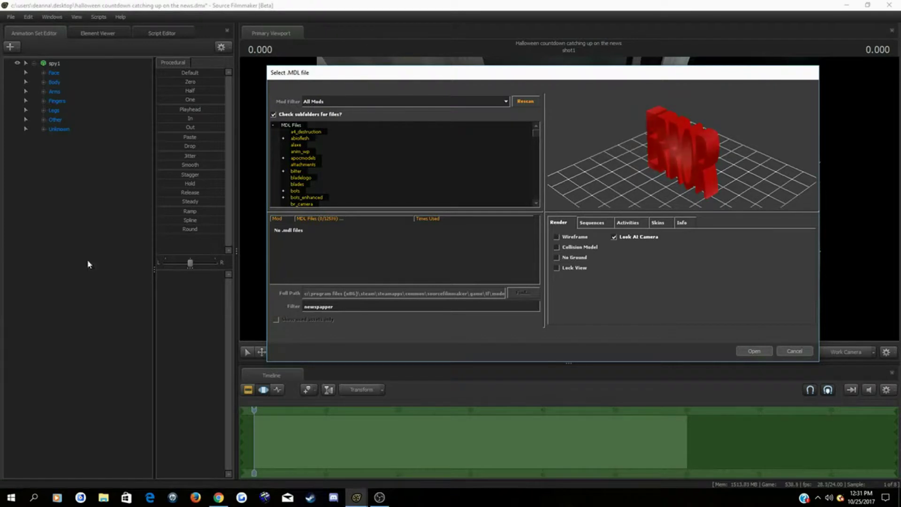
Shorten the model filter text to "newsp"
{"action": "left_click", "coordinate": [348, 306]}
{"action": "key", "text": "BackSpace"}
{"action": "key", "text": "BackSpace"}
{"action": "key", "text": "BackSpace"}
{"action": "key", "text": "BackSpace"}
{"action": "key", "text": "BackSpace"}
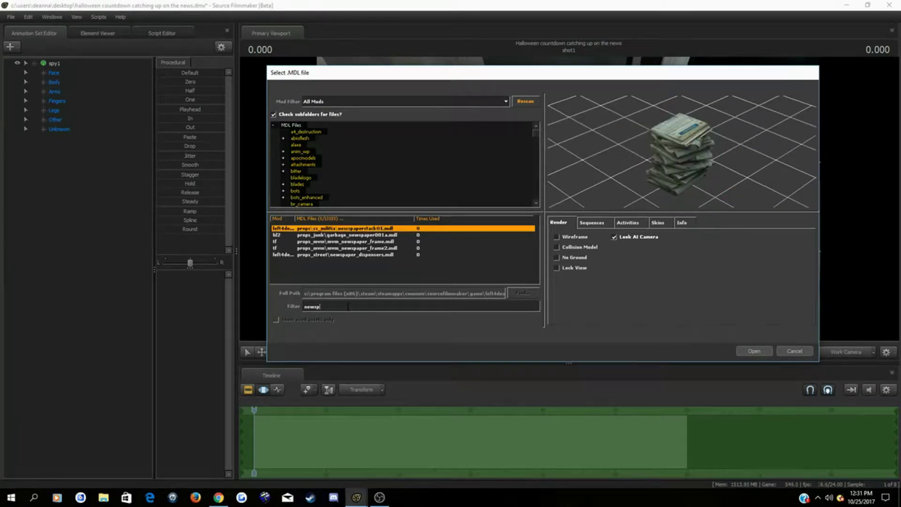
Browse the filtered newspaper models and add props_junk\garbage_newspaper001a.mdl to the shot
{"action": "key", "text": "Down"}
{"action": "key", "text": "Down"}
{"action": "key", "text": "Down"}
{"action": "key", "text": "Down"}
{"action": "key", "text": "Up"}
{"action": "key", "text": "Up"}
{"action": "key", "text": "Up"}
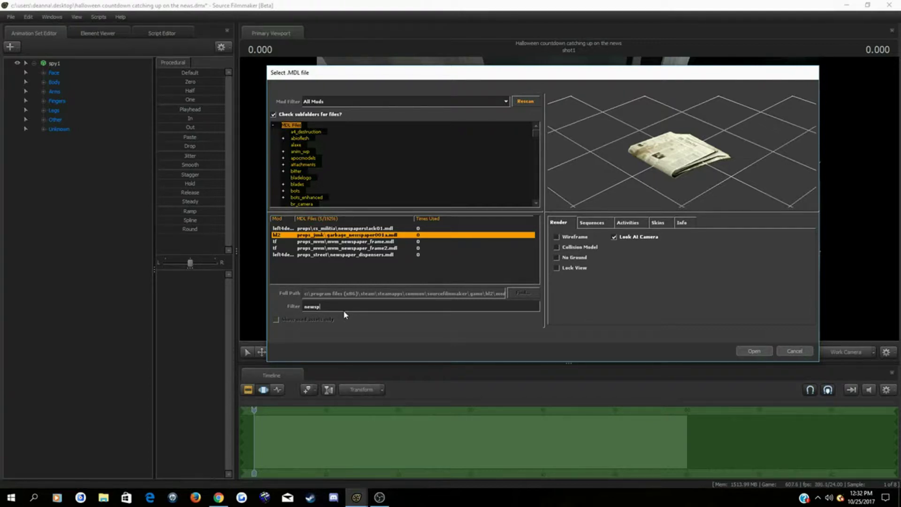
{"action": "left_click", "coordinate": [755, 351]}
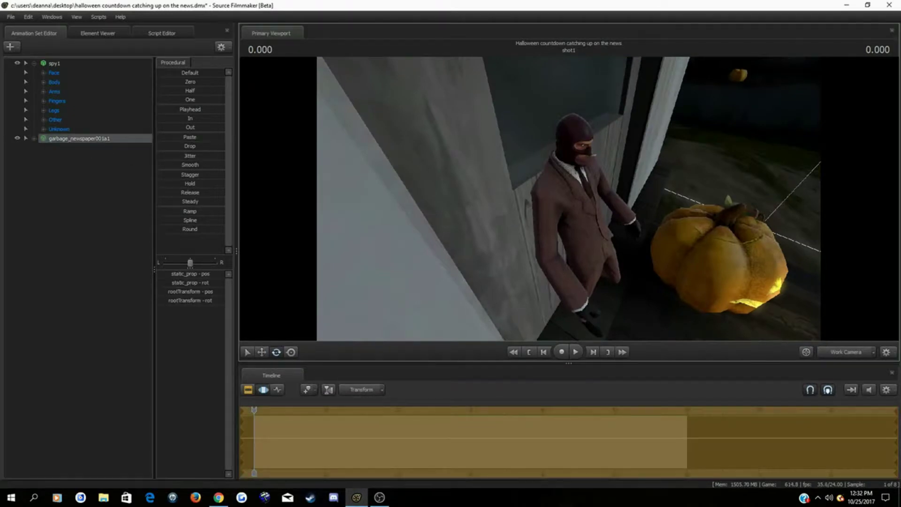
Rotate the newspaper model so it stands upright with its page turned outward
{"action": "left_click_drag", "start_coordinate": [655, 153], "coordinate": [747, 127]}
{"action": "key", "text": "w"}
{"action": "key", "text": "w"}
{"action": "left_click_drag", "start_coordinate": [569, 199], "coordinate": [770, 197]}
{"action": "key", "text": "a"}
{"action": "left_click_drag", "start_coordinate": [695, 145], "coordinate": [694, 145]}
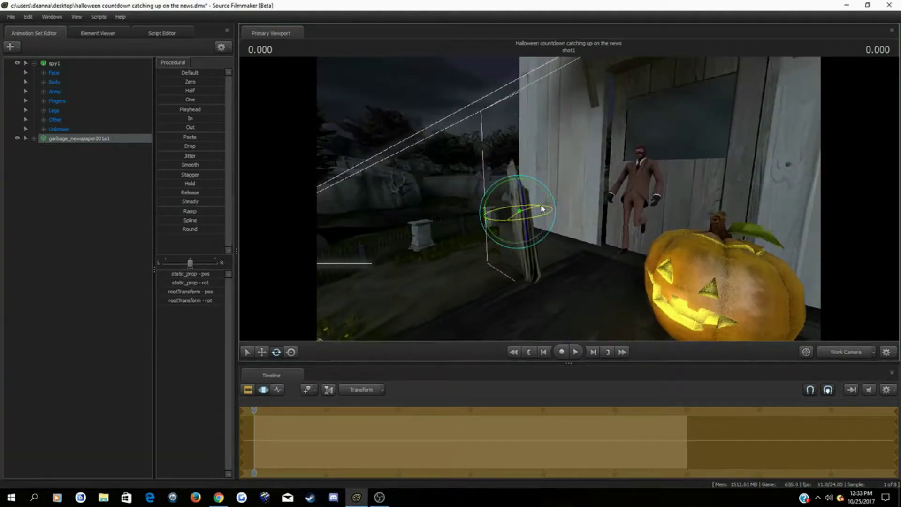
{"action": "left_click_drag", "start_coordinate": [526, 209], "coordinate": [527, 208]}
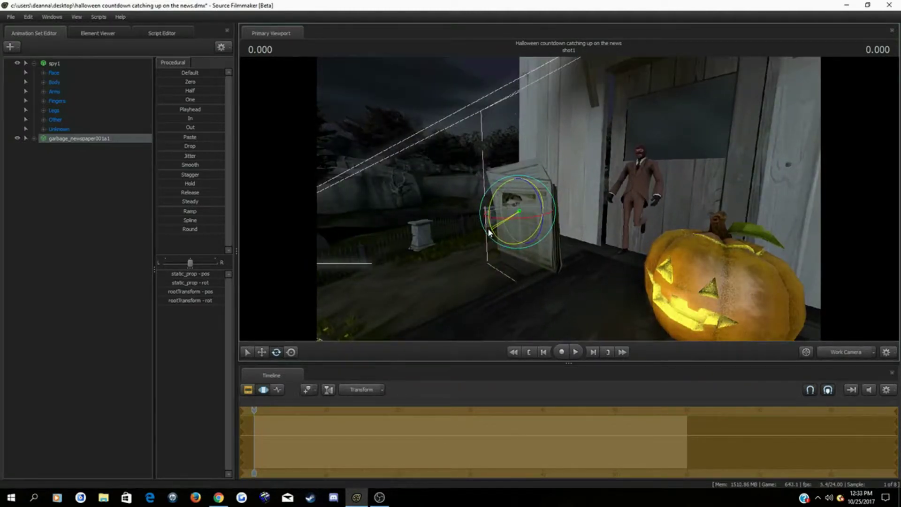
Move the newspaper in front of the spy's chest and angle it as if he were reading it
{"action": "key", "text": "a"}
{"action": "left_click_drag", "start_coordinate": [488, 232], "coordinate": [660, 241]}
{"action": "key", "text": "s"}
{"action": "left_click", "coordinate": [262, 352]}
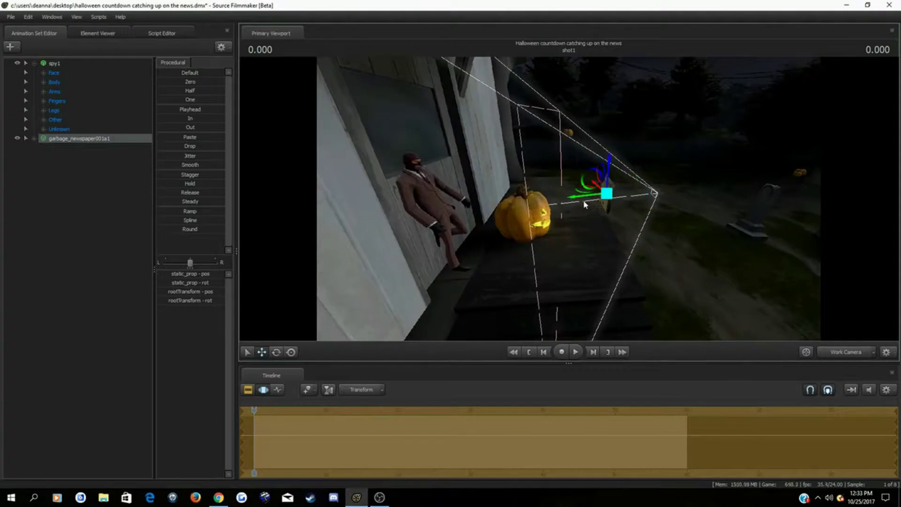
{"action": "left_click_drag", "start_coordinate": [454, 216], "coordinate": [375, 197]}
{"action": "key", "text": "w"}
{"action": "left_click_drag", "start_coordinate": [567, 249], "coordinate": [566, 211]}
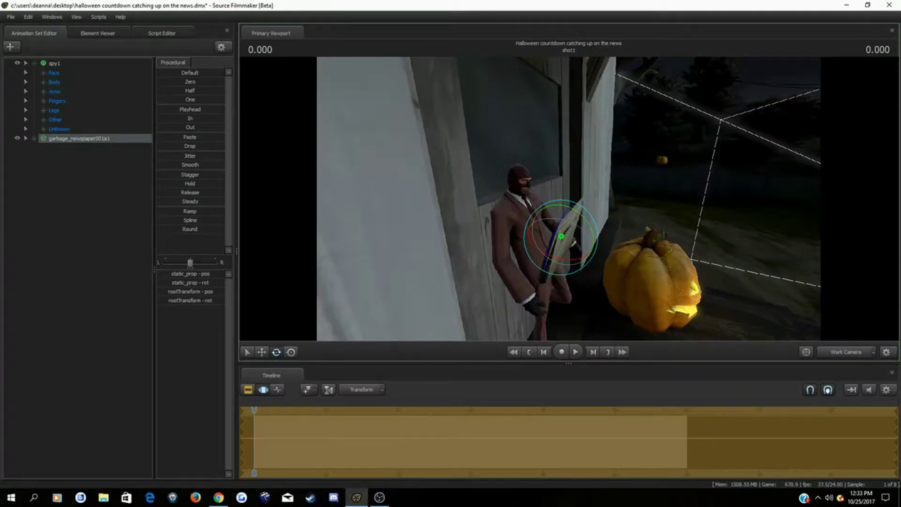
Raise the right forearm with bip_lowerArm_R and turn bip_hand_R toward the newspaper
{"action": "key", "text": "w"}
{"action": "left_click_drag", "start_coordinate": [563, 234], "coordinate": [633, 250]}
{"action": "left_click", "coordinate": [469, 302], "text": "ctrl"}
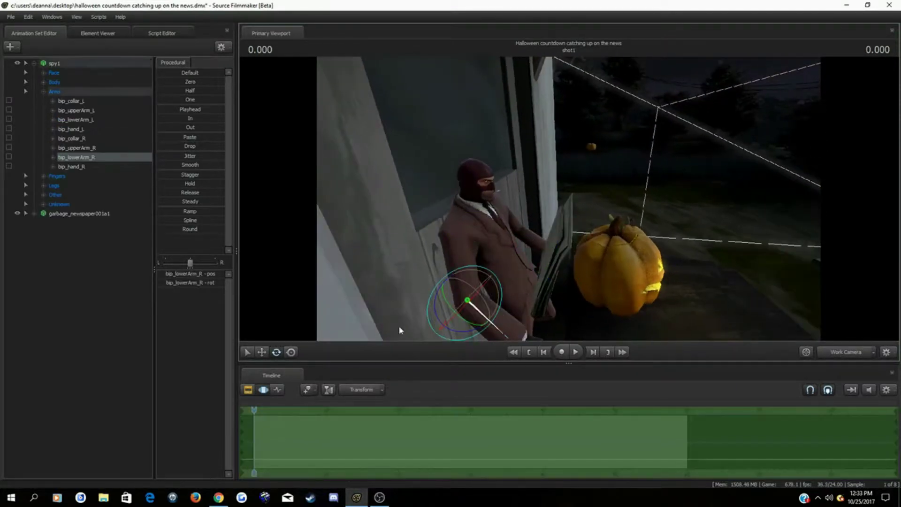
{"action": "left_click_drag", "start_coordinate": [490, 305], "coordinate": [482, 253]}
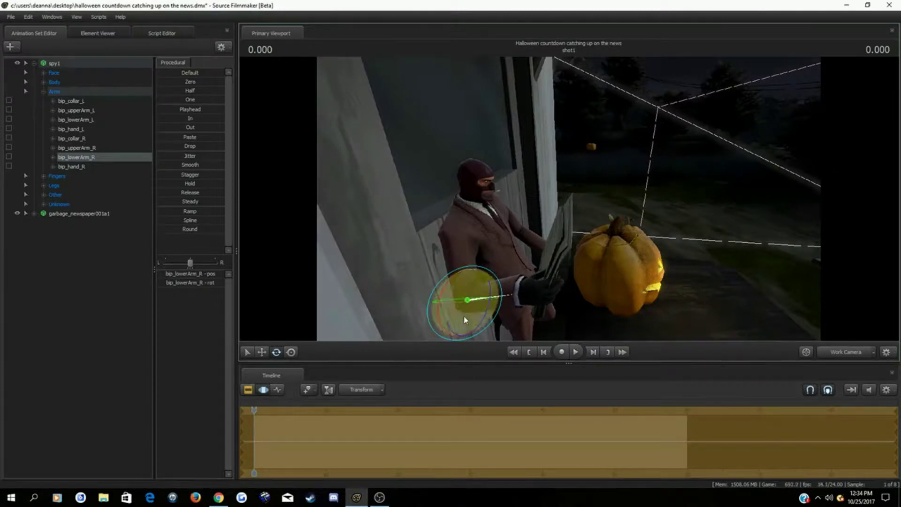
{"action": "left_click", "coordinate": [513, 302]}
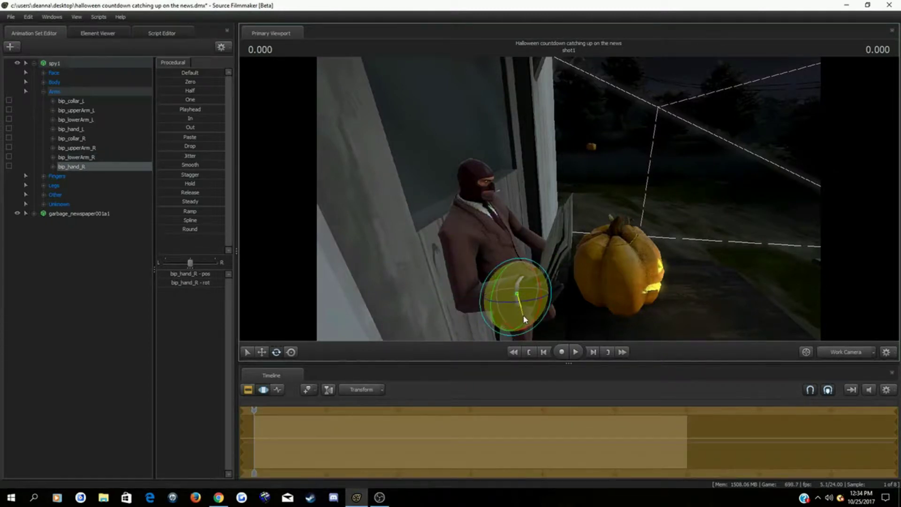
Rotate bip_upperArm_R and bip_lowerArm_R to bring the right hand to the newspaper's edge
{"action": "left_click", "coordinate": [469, 274], "text": "ctrl"}
{"action": "left_click_drag", "start_coordinate": [473, 274], "coordinate": [483, 272]}
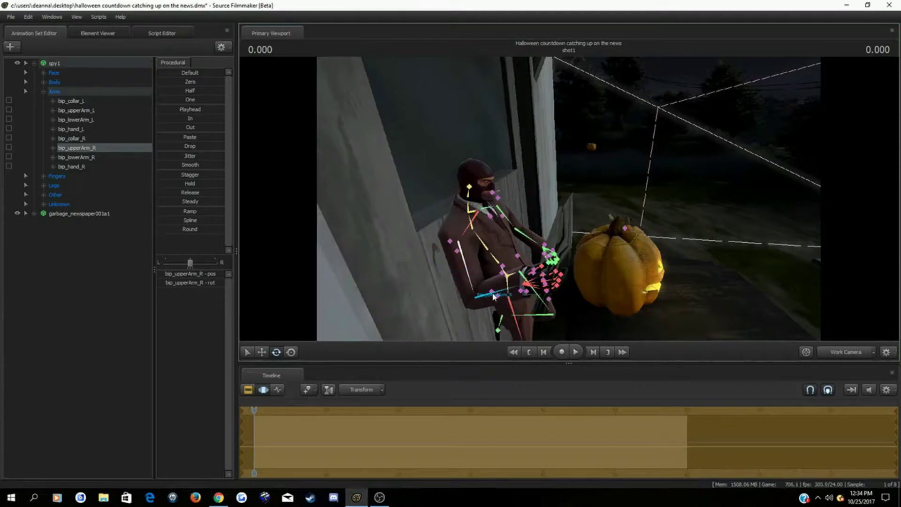
{"action": "left_click", "coordinate": [493, 295], "text": "ctrl"}
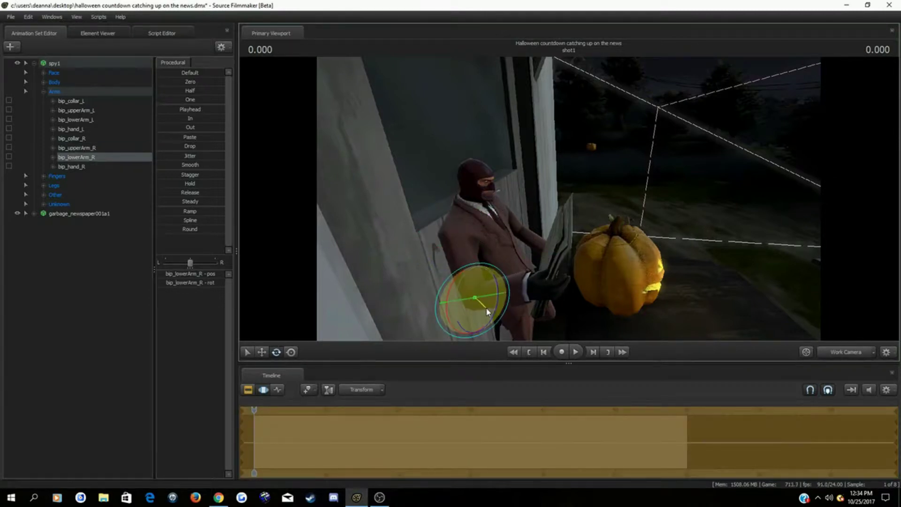
{"action": "mouse_move", "coordinate": [528, 249]}
{"action": "left_mouse_down"}
{"action": "mouse_move", "coordinate": [518, 288]}
{"action": "mouse_move", "coordinate": [528, 249]}
{"action": "left_mouse_up"}
Refine the rotation of bip_hand_R and pose the right thumb bones to grip the newspaper
{"action": "key", "text": "w"}
{"action": "left_click", "coordinate": [534, 236], "text": "ctrl"}
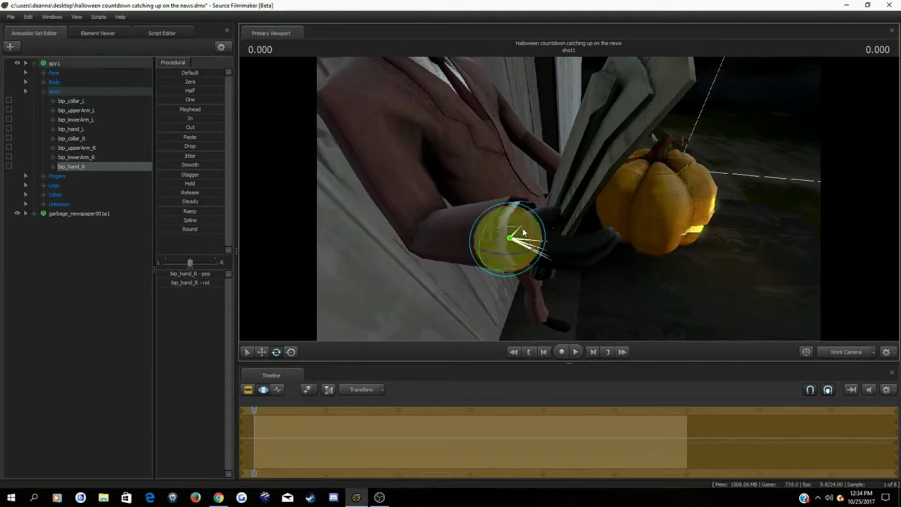
{"action": "left_click", "coordinate": [518, 207], "text": "ctrl"}
{"action": "left_click", "coordinate": [538, 208], "text": "ctrl"}
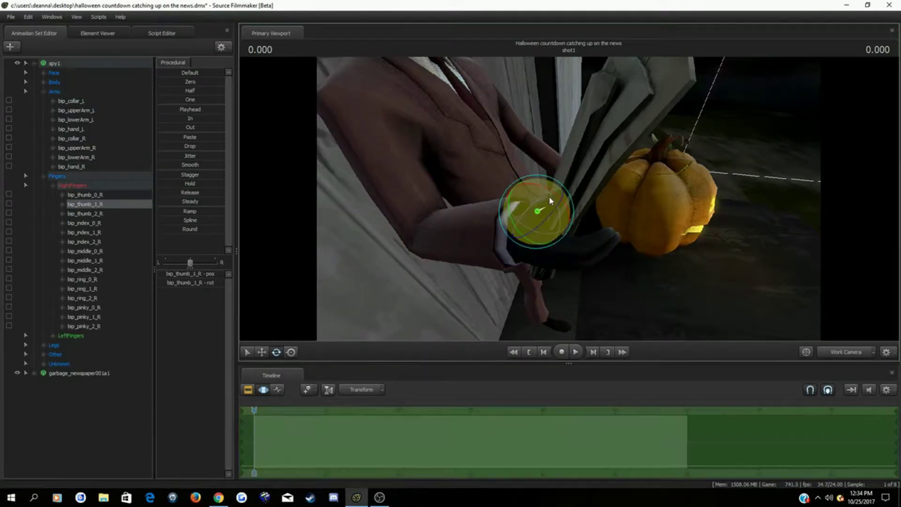
{"action": "left_click_drag", "start_coordinate": [549, 195], "coordinate": [540, 165], "text": "alt"}
Rotate bip_index_0_R to position the spy's right index finger around the newspaper
{"action": "mouse_move", "coordinate": [581, 248]}
{"action": "left_mouse_down"}
{"action": "mouse_move", "coordinate": [610, 246]}
{"action": "mouse_move", "coordinate": [594, 244]}
{"action": "left_mouse_up"}
{"action": "left_click", "coordinate": [522, 233], "text": "ctrl"}
{"action": "left_click_drag", "start_coordinate": [522, 233], "coordinate": [546, 289]}
{"action": "mouse_move", "coordinate": [547, 322]}
{"action": "left_mouse_down"}
{"action": "mouse_move", "coordinate": [560, 319]}
{"action": "mouse_move", "coordinate": [546, 315]}
{"action": "left_mouse_up"}
{"action": "left_click", "coordinate": [536, 292]}
{"action": "left_click_drag", "start_coordinate": [564, 310], "coordinate": [513, 270]}
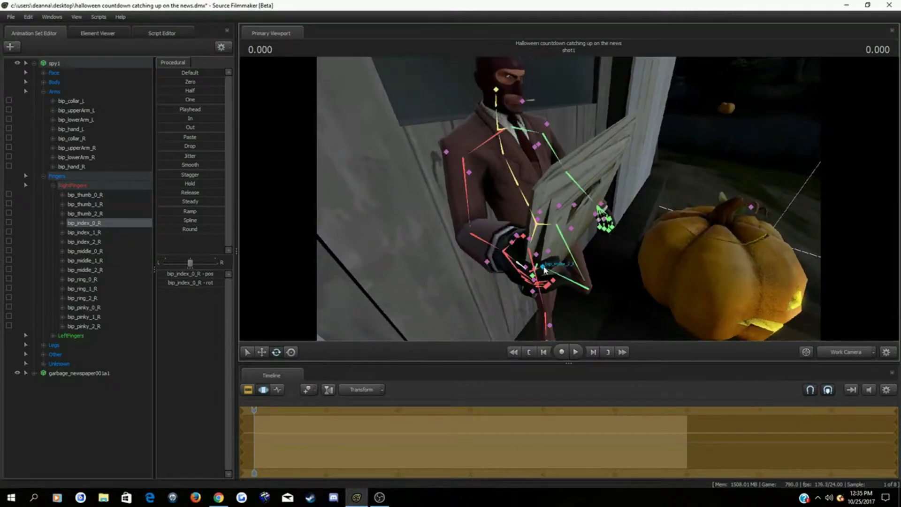
Rotate bip_index_2_R, bip_middle_1_R and bip_thumb_1_R to curl the right index finger, middle finger and thumb around the newspaper
{"action": "left_click", "coordinate": [545, 269]}
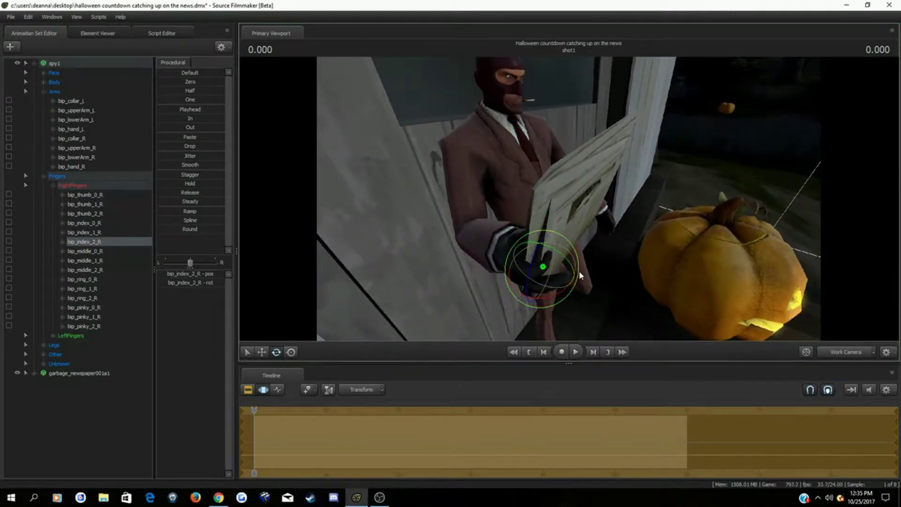
{"action": "left_click", "coordinate": [530, 279]}
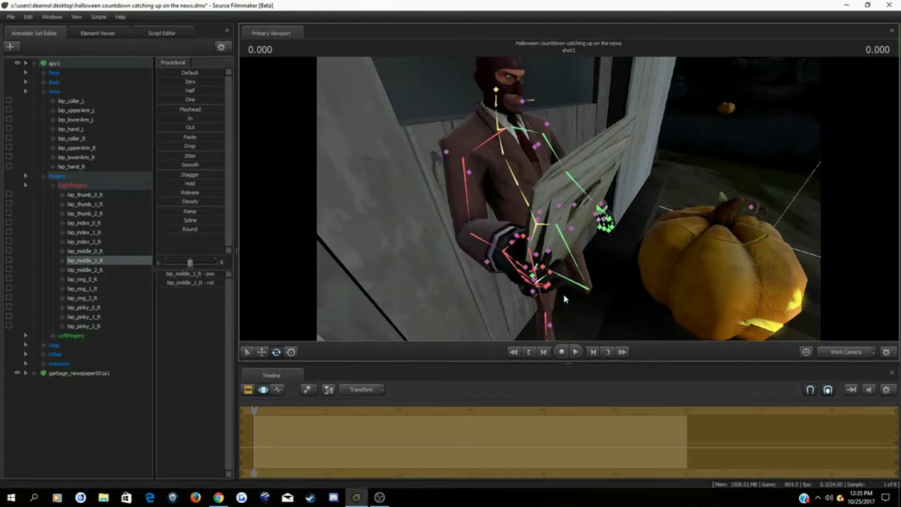
{"action": "key", "text": "ctrl+z"}
{"action": "left_click", "coordinate": [519, 238]}
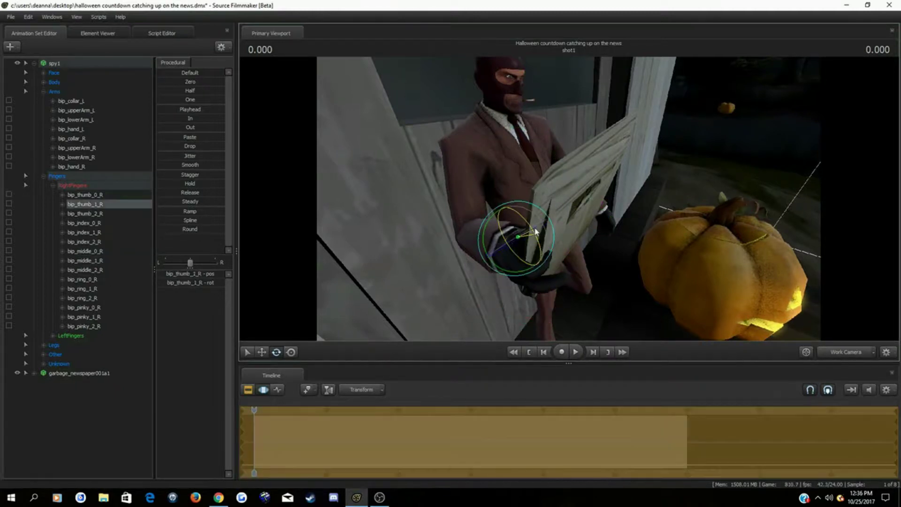
{"action": "key", "text": "ctrl+z"}
{"action": "left_click_drag", "start_coordinate": [534, 231], "coordinate": [533, 187]}
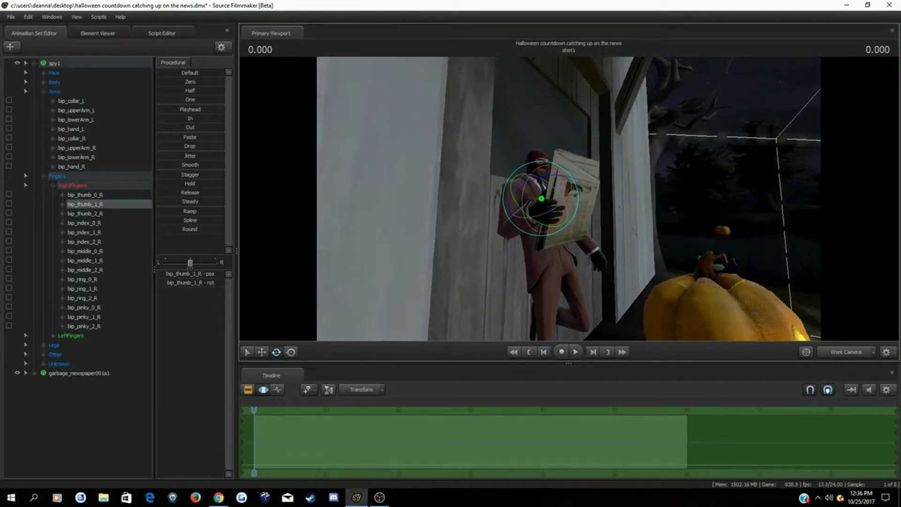
Reframe camera1 on the spy holding the newspaper at the door, keeping the jack-o'-lantern at the frame's edge
{"action": "left_click", "coordinate": [845, 352]}
{"action": "left_click_drag", "start_coordinate": [704, 282], "coordinate": [757, 276]}
{"action": "key", "text": "w"}
{"action": "key", "text": "d"}
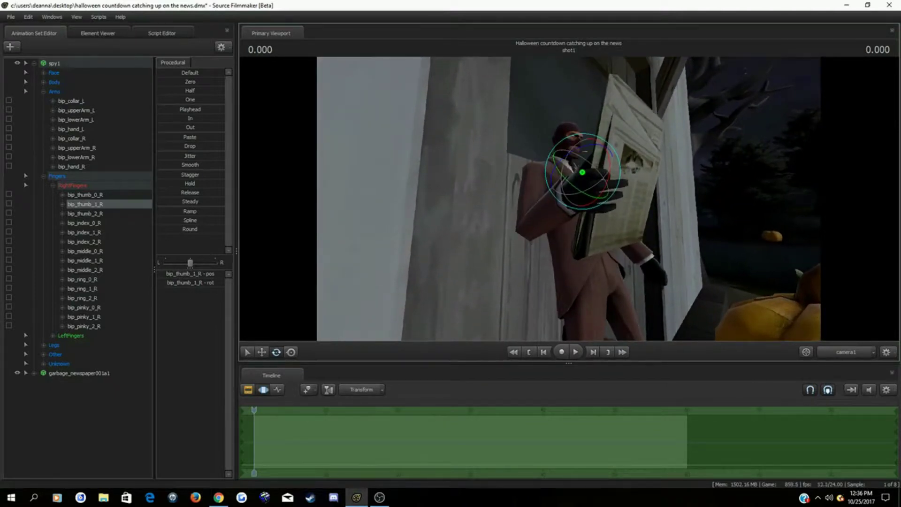
Bend the right middle finger onto the newspaper with bip_middle_1_R and bip_middle_2_R
{"action": "left_click", "coordinate": [845, 353]}
{"action": "key", "text": "w"}
{"action": "mouse_move", "coordinate": [619, 291]}
{"action": "left_mouse_down"}
{"action": "mouse_move", "coordinate": [615, 274]}
{"action": "mouse_move", "coordinate": [622, 291]}
{"action": "left_mouse_up"}
{"action": "key", "text": "ctrl"}
{"action": "left_click", "coordinate": [627, 242]}
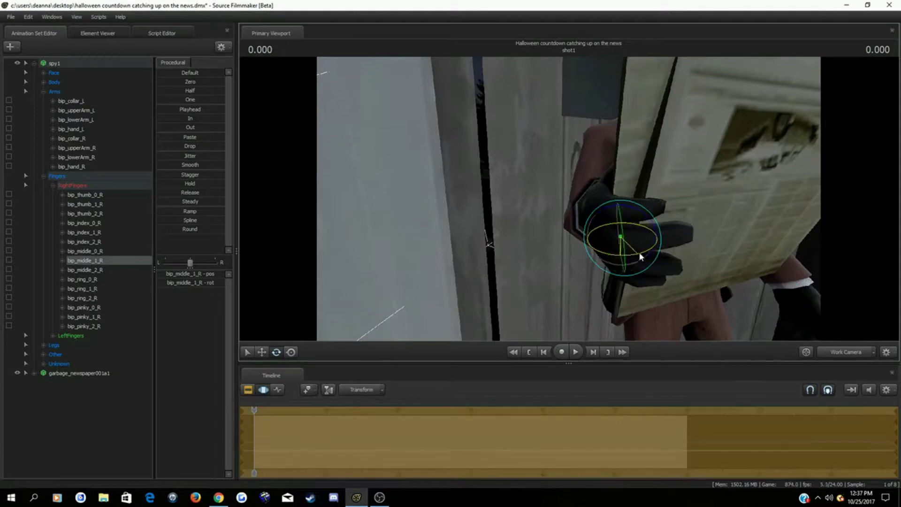
{"action": "left_click", "coordinate": [660, 251]}
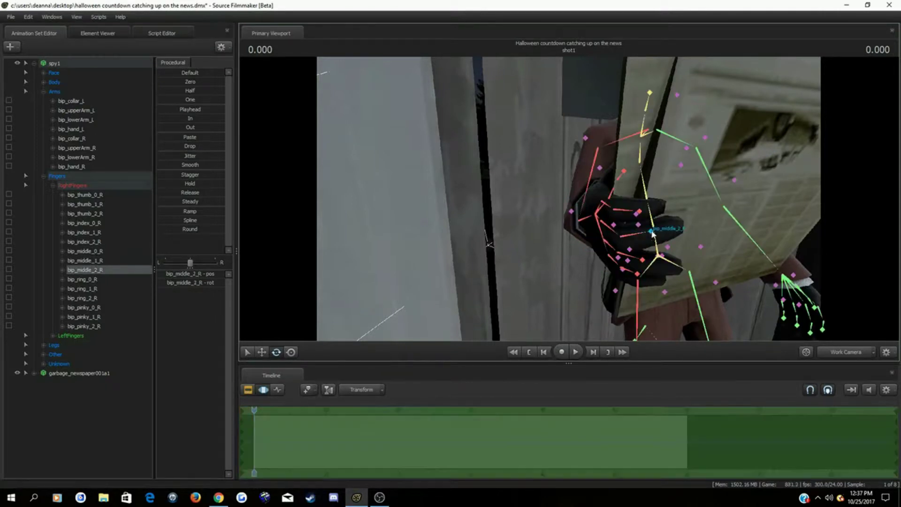
Curl the right ring and pinky fingers onto the newspaper with bip_ring_1_R and bip_pinky_1_R
{"action": "left_click", "coordinate": [625, 256]}
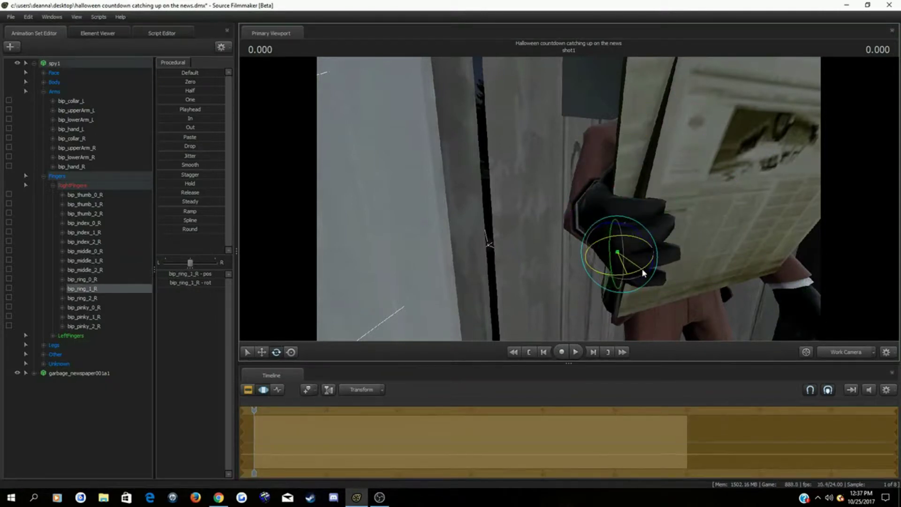
{"action": "left_click", "coordinate": [645, 278]}
{"action": "left_click", "coordinate": [627, 298]}
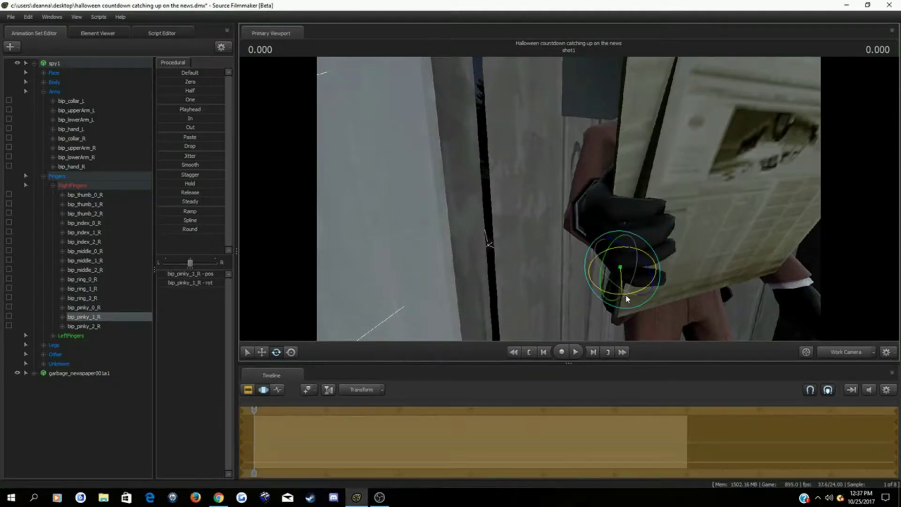
Lock static_prop of garbage_newspaper001a1 to the spy's bip_hand_R so the newspaper follows the right hand
{"action": "key", "text": "s"}
{"action": "left_click_drag", "start_coordinate": [700, 314], "coordinate": [732, 315]}
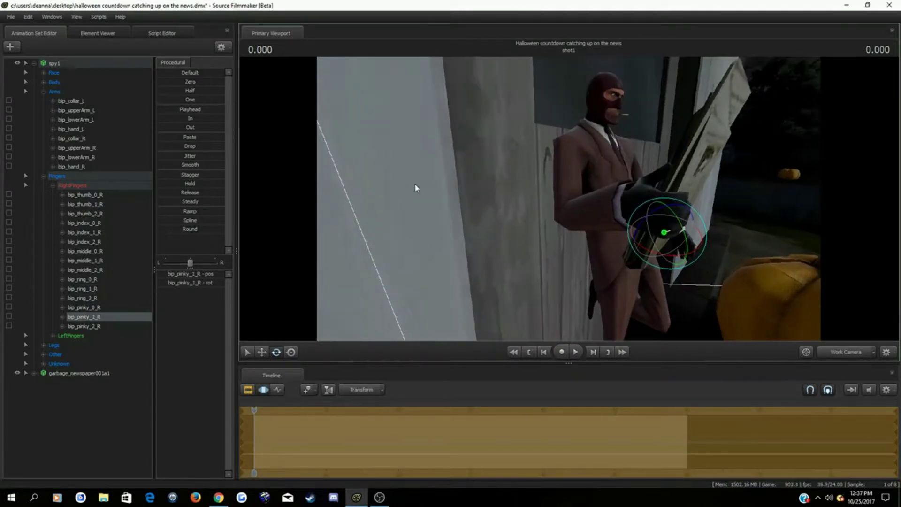
{"action": "left_click", "coordinate": [81, 167]}
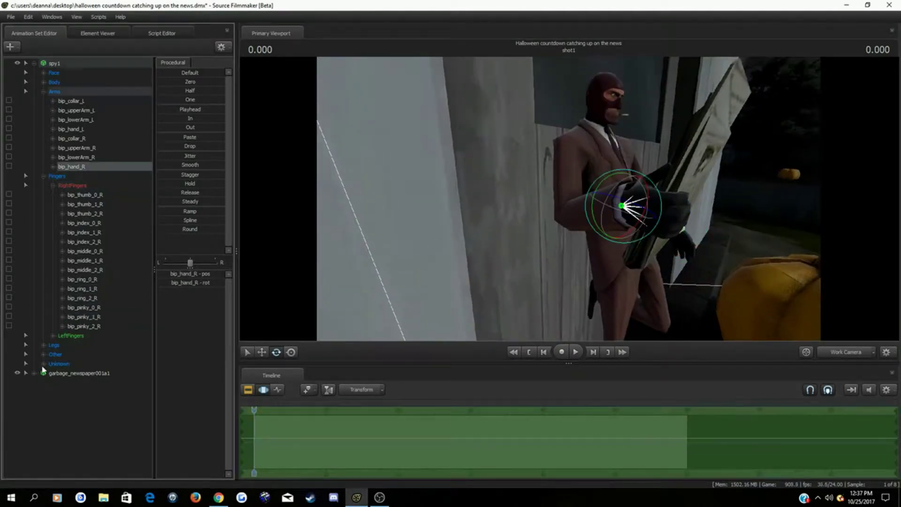
{"action": "left_click", "coordinate": [34, 373]}
{"action": "double_click", "coordinate": [79, 167]}
{"action": "left_click_drag", "start_coordinate": [93, 169], "coordinate": [83, 430]}
{"action": "left_click", "coordinate": [84, 392]}
Rotate bip_hand_R and bip_lowerArm_R to move the right hand and the newspaper in front of the spy
{"action": "left_click", "coordinate": [75, 167]}
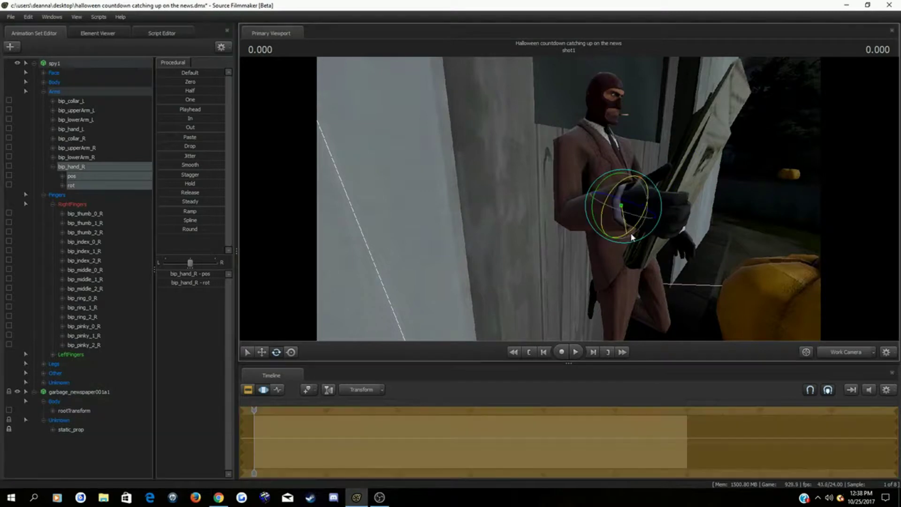
{"action": "left_click", "coordinate": [581, 201], "text": "ctrl"}
{"action": "left_click_drag", "start_coordinate": [583, 186], "coordinate": [612, 188]}
{"action": "left_click", "coordinate": [592, 209], "text": "ctrl"}
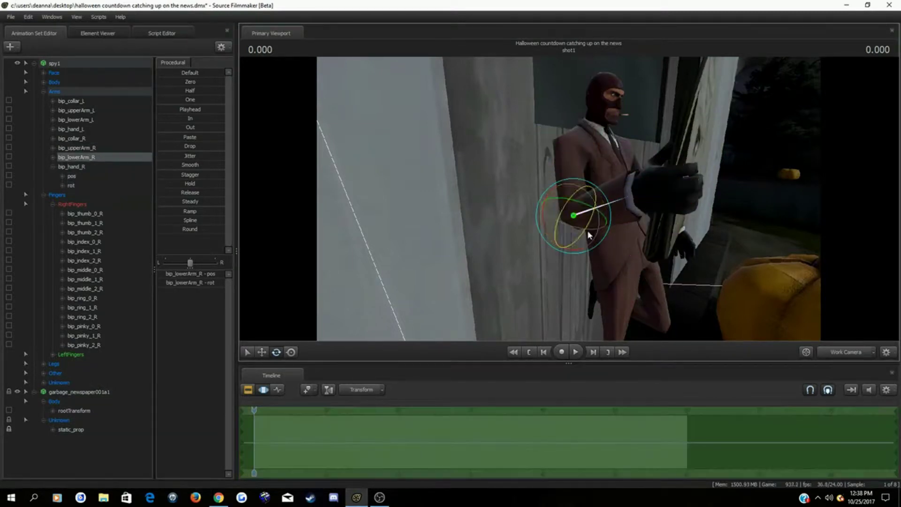
{"action": "left_click_drag", "start_coordinate": [590, 235], "coordinate": [588, 246]}
{"action": "left_click", "coordinate": [835, 352]}
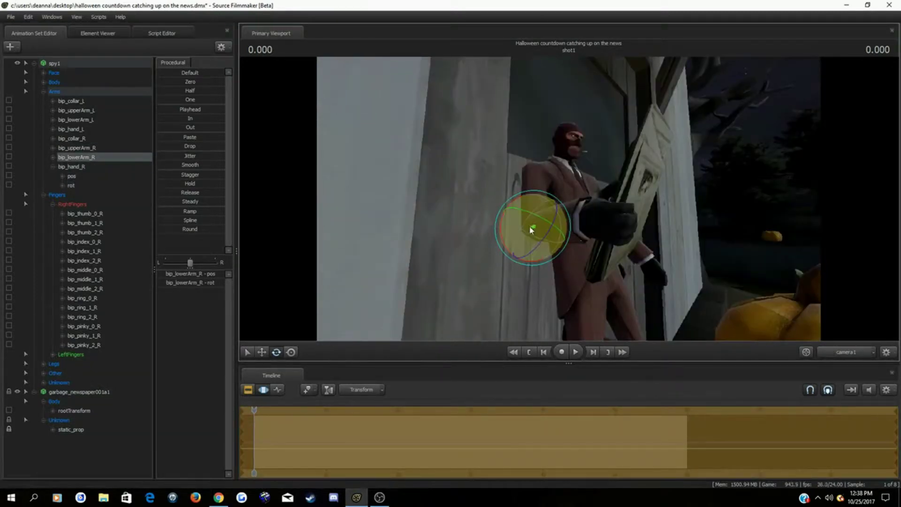
Turn bip_hand_R to angle the newspaper and extend bip_lowerArm_R further forward
{"action": "left_click", "coordinate": [576, 228], "text": "ctrl"}
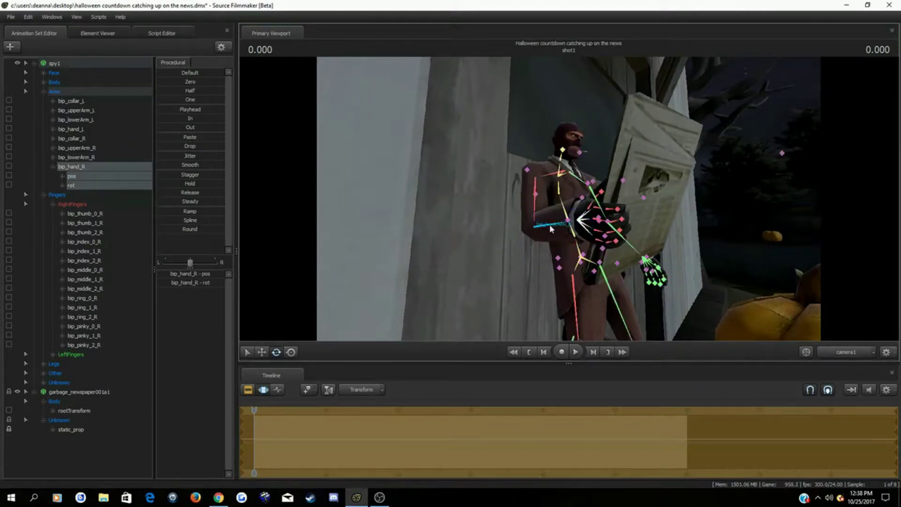
{"action": "left_click", "coordinate": [551, 228]}
{"action": "left_click", "coordinate": [822, 355]}
{"action": "left_click_drag", "start_coordinate": [752, 303], "coordinate": [704, 282]}
{"action": "left_click", "coordinate": [545, 212], "text": "ctrl"}
{"action": "left_click_drag", "start_coordinate": [545, 212], "coordinate": [546, 239]}
Fine-tune bip_hand_R and bip_lowerArm_R to tilt the newspaper toward the spy, and check the pose through camera1
{"action": "left_click", "coordinate": [828, 352]}
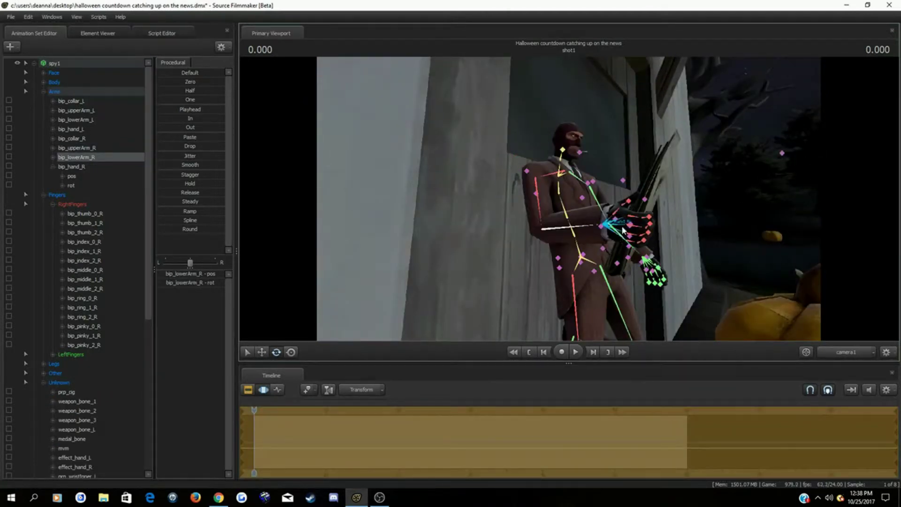
{"action": "left_click", "coordinate": [622, 230]}
{"action": "left_click_drag", "start_coordinate": [751, 291], "coordinate": [634, 244]}
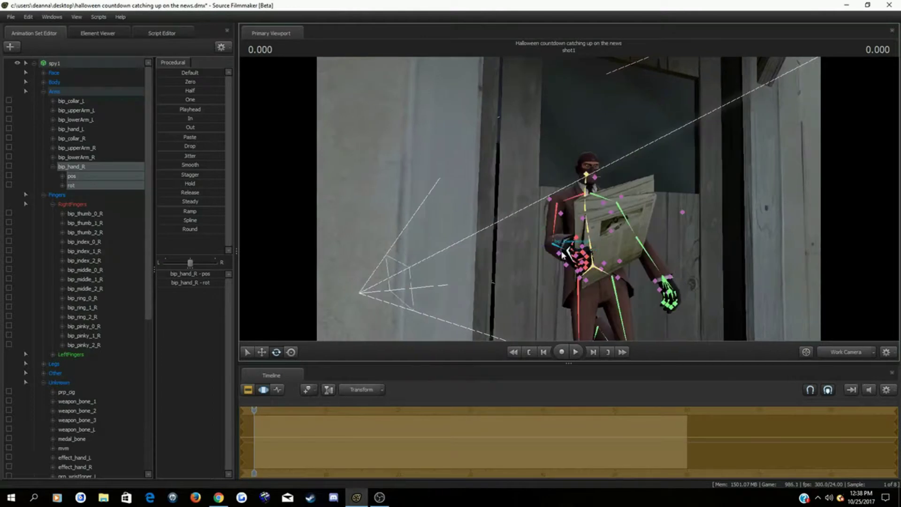
{"action": "left_click", "coordinate": [547, 256], "text": "ctrl"}
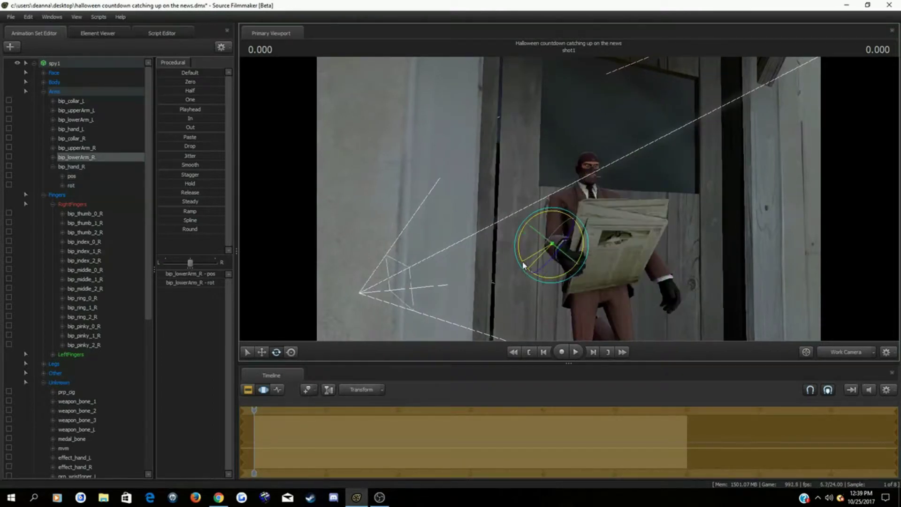
{"action": "left_click", "coordinate": [844, 353]}
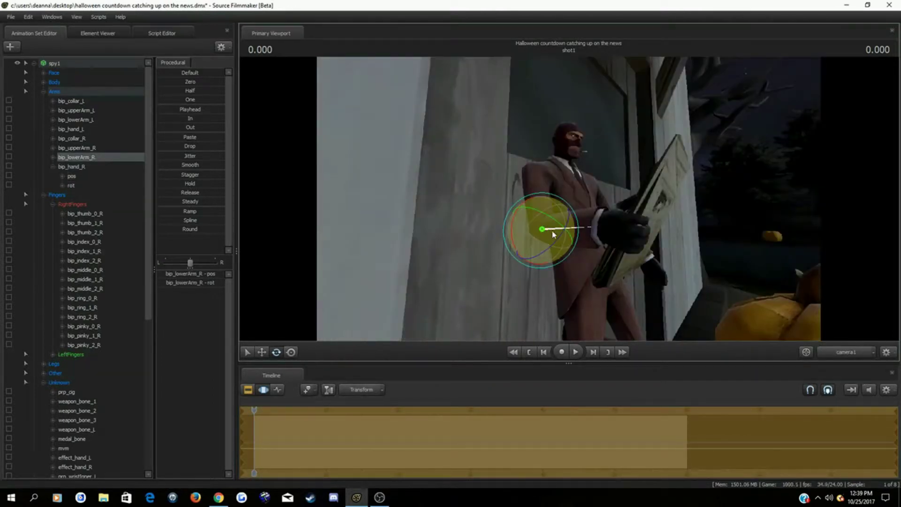
Rotate bip_collar_L, bip_lowerArm_L and the left hand to reach for the newspaper's free edge
{"action": "left_click", "coordinate": [828, 353]}
{"action": "left_click_drag", "start_coordinate": [751, 291], "coordinate": [700, 263]}
{"action": "left_click", "coordinate": [594, 168], "text": "ctrl"}
{"action": "left_click_drag", "start_coordinate": [602, 183], "coordinate": [599, 192]}
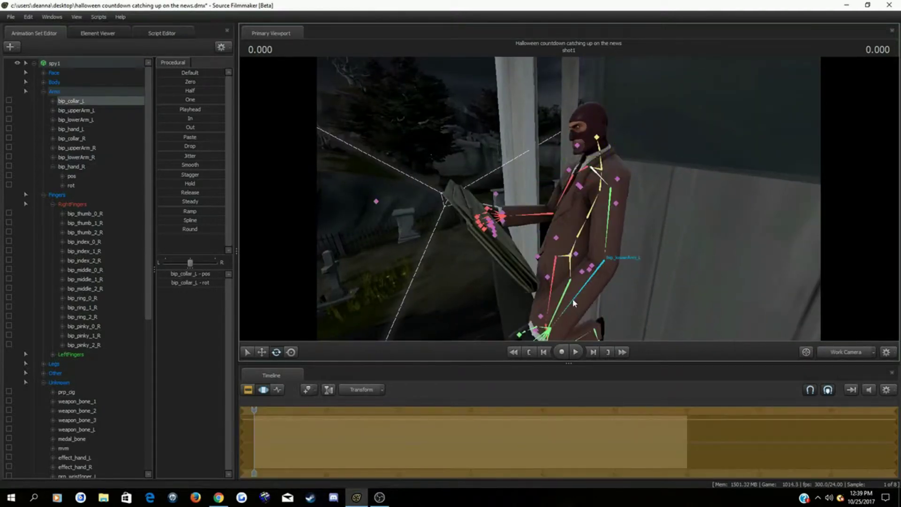
{"action": "left_click", "coordinate": [604, 259], "text": "ctrl"}
{"action": "mouse_move", "coordinate": [576, 275]}
{"action": "left_mouse_down"}
{"action": "mouse_move", "coordinate": [576, 251]}
{"action": "mouse_move", "coordinate": [597, 251]}
{"action": "mouse_move", "coordinate": [603, 277]}
{"action": "mouse_move", "coordinate": [551, 282]}
{"action": "mouse_move", "coordinate": [534, 258]}
{"action": "mouse_move", "coordinate": [578, 274]}
{"action": "mouse_move", "coordinate": [566, 251]}
{"action": "mouse_move", "coordinate": [574, 259]}
{"action": "left_mouse_up"}
{"action": "left_click", "coordinate": [554, 247], "text": "ctrl"}
{"action": "left_click", "coordinate": [538, 230], "text": "ctrl"}
{"action": "left_click", "coordinate": [554, 238], "text": "ctrl"}
Curl the left index, middle and ring fingers around the newspaper with bip_index_1_L, bip_middle_0_L, bip_middle_1_L and bip_ring_1_L
{"action": "left_click", "coordinate": [545, 277]}
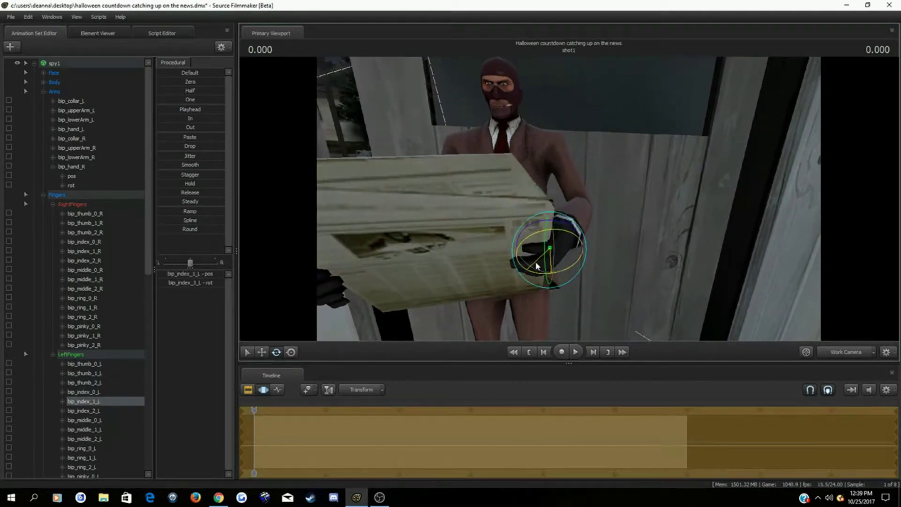
{"action": "left_click", "coordinate": [557, 280]}
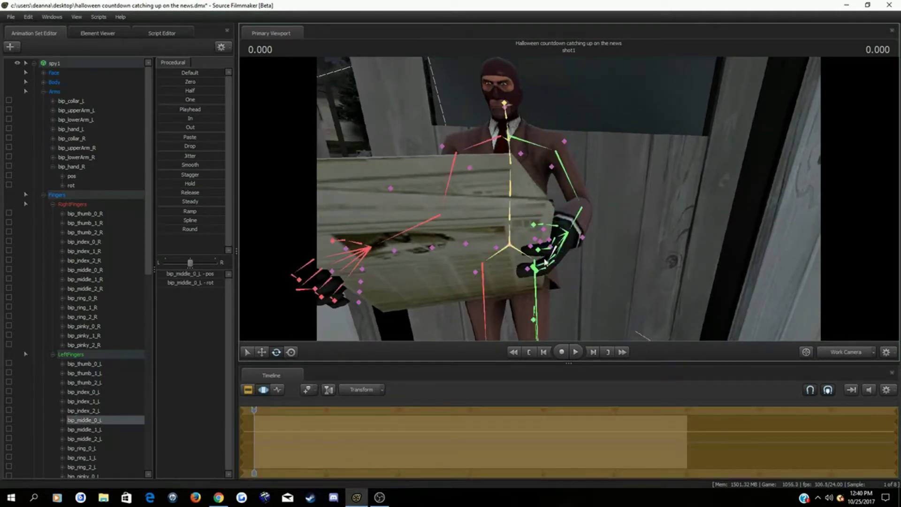
{"action": "left_click", "coordinate": [545, 262]}
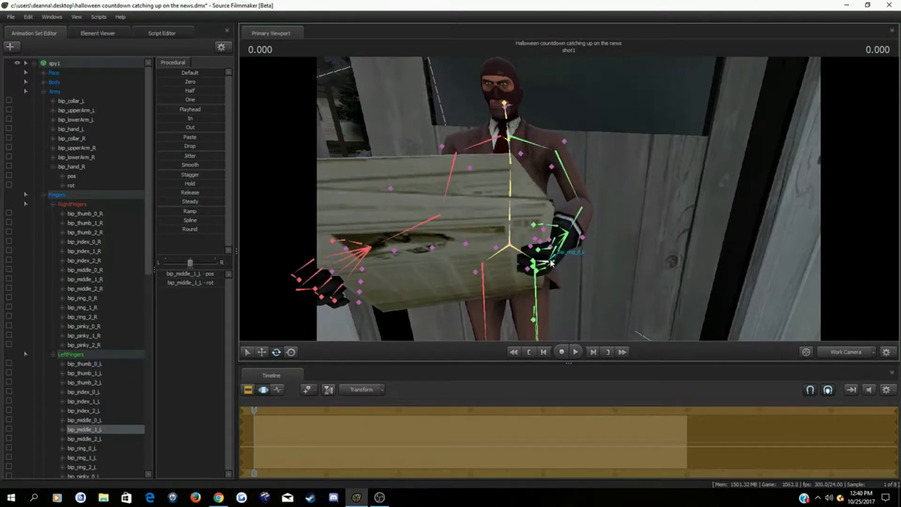
{"action": "left_click", "coordinate": [552, 263]}
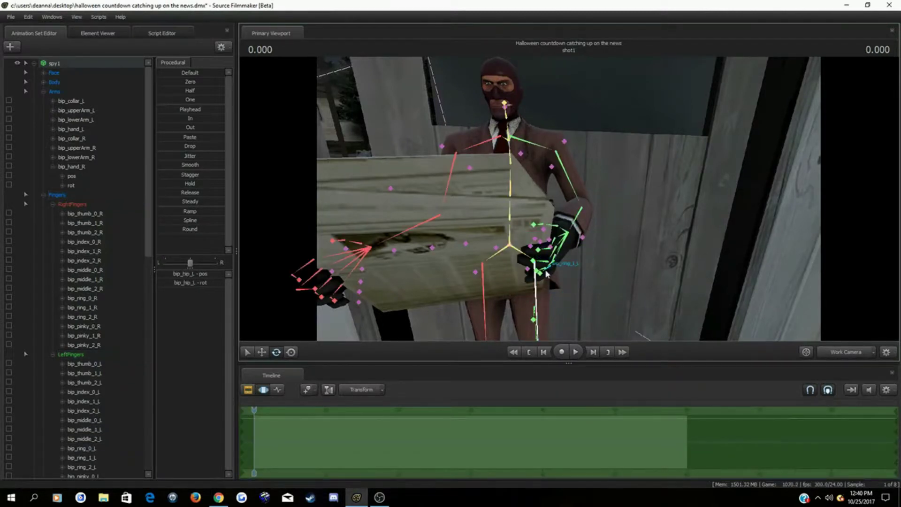
{"action": "left_click", "coordinate": [542, 275]}
Rotate the right arm to raise the newspaper and bend the left forearm to meet it
{"action": "key", "text": "s"}
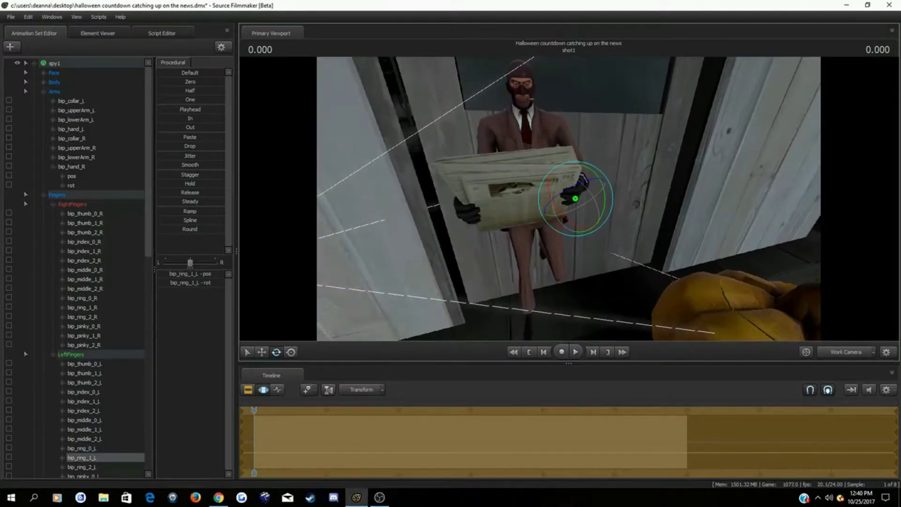
{"action": "left_click", "coordinate": [485, 180], "text": "ctrl"}
{"action": "left_click_drag", "start_coordinate": [483, 201], "coordinate": [408, 184]}
{"action": "key", "text": "d"}
{"action": "left_click", "coordinate": [597, 230], "text": "ctrl"}
{"action": "left_click_drag", "start_coordinate": [610, 231], "coordinate": [626, 221]}
Rotate bip_upperArm_L, the left forearm and bip_hand_L to place the left hand on the newspaper's edge
{"action": "left_click", "coordinate": [613, 192], "text": "ctrl"}
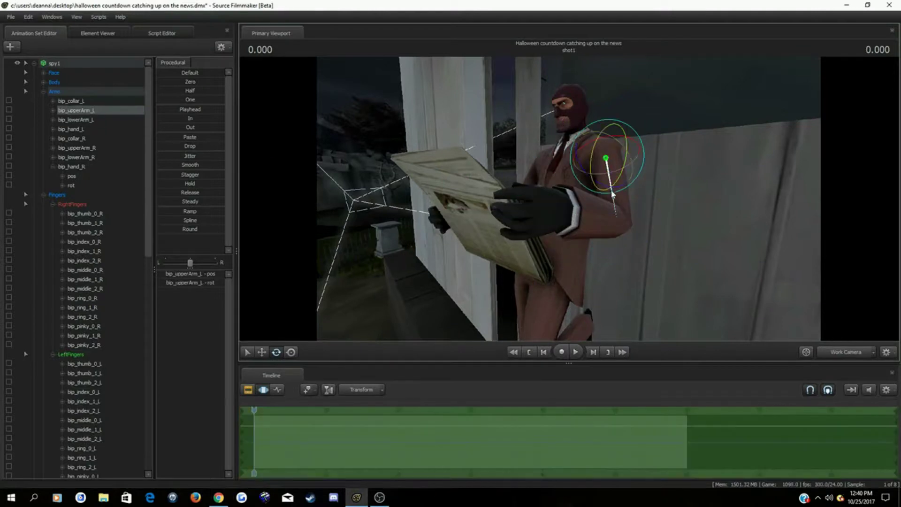
{"action": "left_click_drag", "start_coordinate": [589, 154], "coordinate": [587, 165]}
{"action": "left_click", "coordinate": [599, 235], "text": "ctrl"}
{"action": "left_click_drag", "start_coordinate": [600, 234], "coordinate": [638, 217]}
{"action": "key", "text": "w"}
{"action": "key", "text": "a"}
{"action": "left_click", "coordinate": [626, 230], "text": "ctrl"}
{"action": "left_click", "coordinate": [631, 212], "text": "ctrl"}
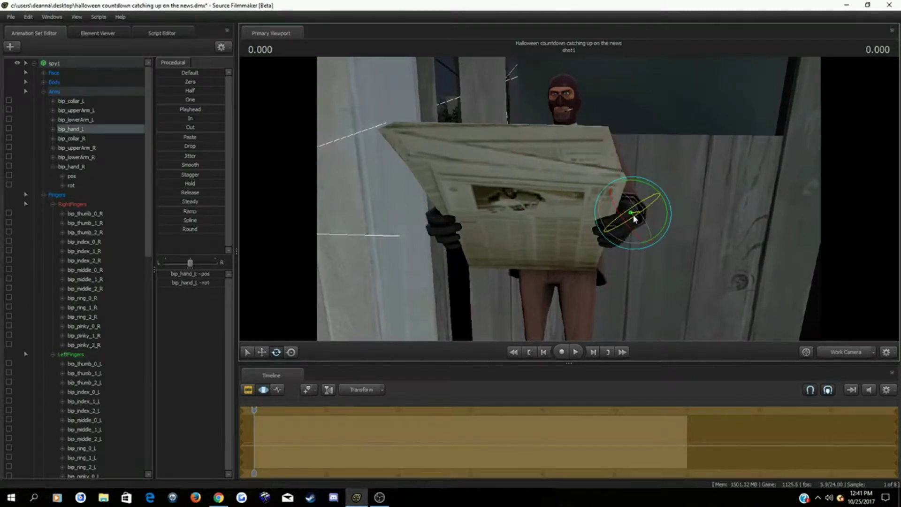
Reframe camera1 to show the spy with the newspaper and more of the jack-o'-lantern beside him
{"action": "key", "text": "a"}
{"action": "left_click_drag", "start_coordinate": [268, 233], "coordinate": [679, 279]}
{"action": "left_click", "coordinate": [851, 353]}
{"action": "key", "text": "s"}
{"action": "key", "text": "d"}
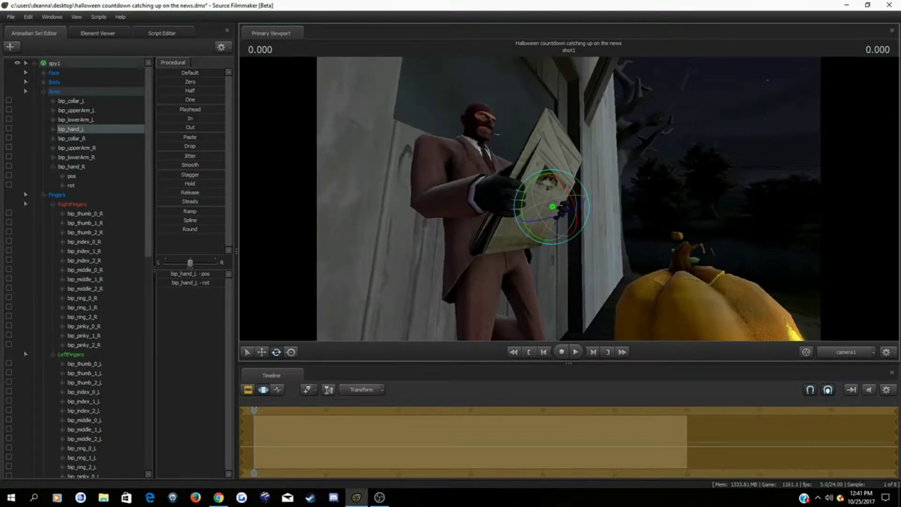
Rotate bip_pinky_0_L to fit the left pinky to the newspaper, and check the pose through camera1
{"action": "left_click", "coordinate": [830, 353]}
{"action": "left_click_drag", "start_coordinate": [713, 263], "coordinate": [571, 203]}
{"action": "left_click", "coordinate": [561, 234], "text": "ctrl"}
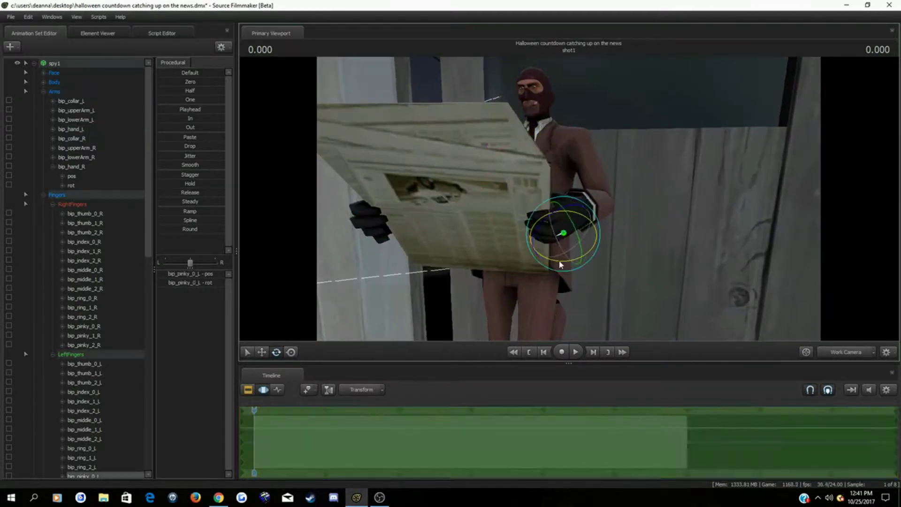
{"action": "left_click", "coordinate": [847, 354]}
Try skins 5 to 10 on the spy1 model to compare its appearance
{"action": "left_click", "coordinate": [89, 65]}
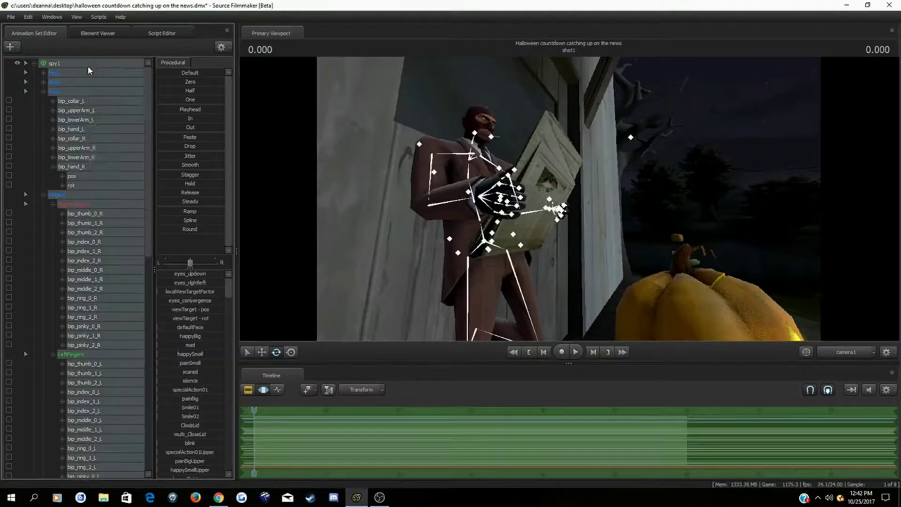
{"action": "right_click", "coordinate": [88, 66]}
{"action": "mouse_move", "coordinate": [155, 185]}
{"action": "left_click", "coordinate": [184, 222]}
{"action": "right_click", "coordinate": [96, 66]}
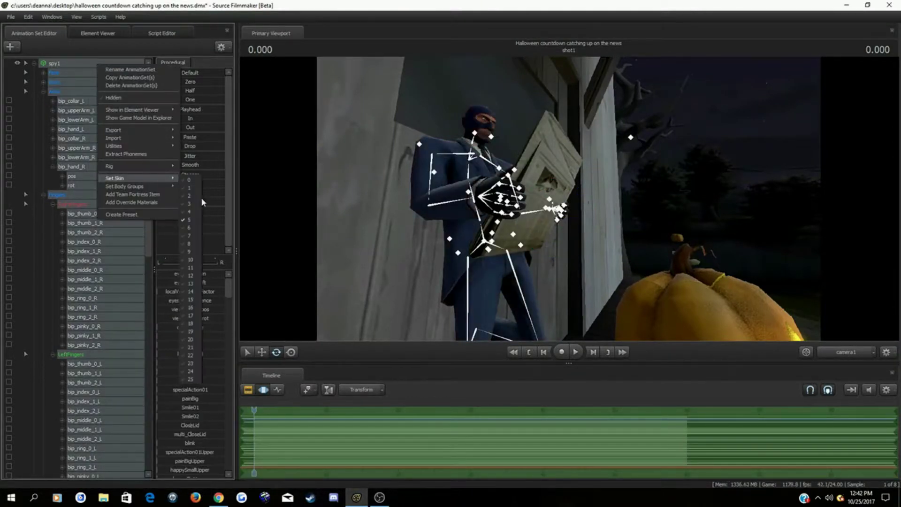
{"action": "left_click", "coordinate": [194, 230]}
{"action": "right_click", "coordinate": [114, 66]}
{"action": "left_click", "coordinate": [211, 239]}
{"action": "right_click", "coordinate": [111, 63]}
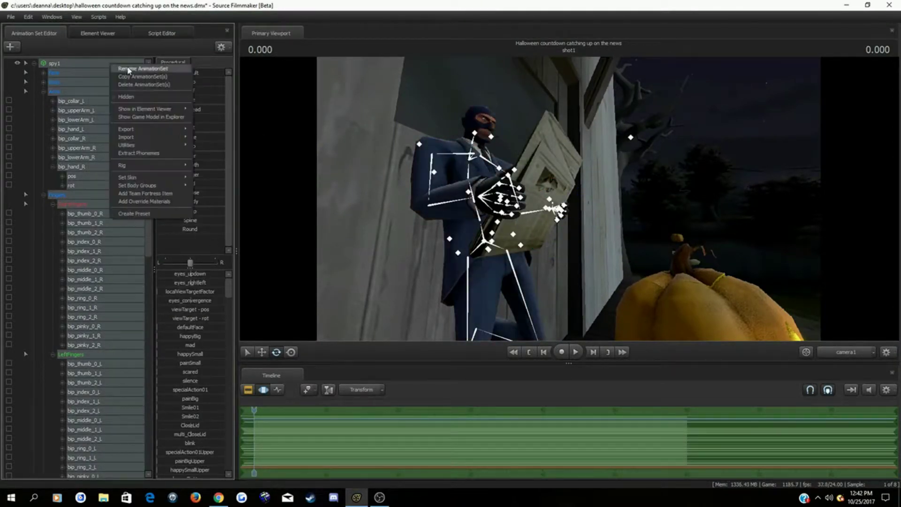
{"action": "left_click", "coordinate": [210, 241]}
{"action": "right_click", "coordinate": [122, 71]}
{"action": "left_click", "coordinate": [199, 253]}
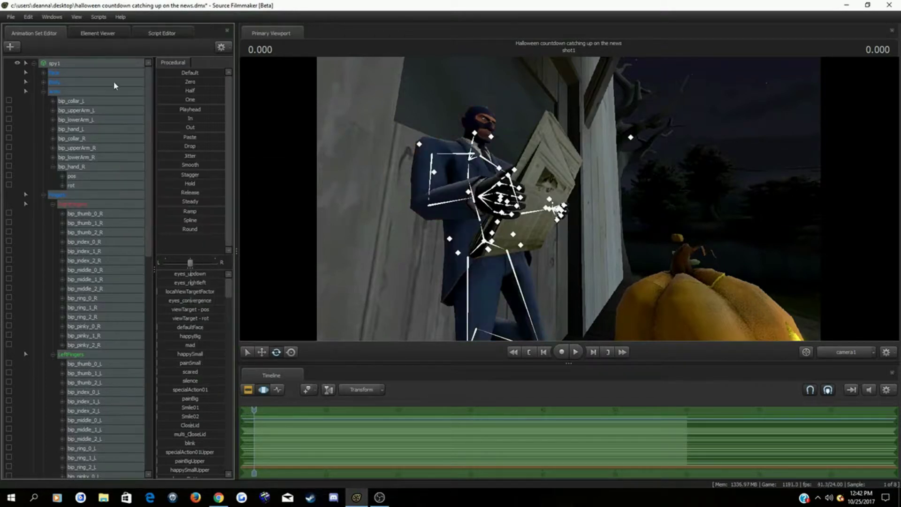
{"action": "right_click", "coordinate": [108, 67]}
{"action": "left_click", "coordinate": [206, 261]}
Try further spy1 skins, including 12, 14, 2 and 4
{"action": "right_click", "coordinate": [120, 63]}
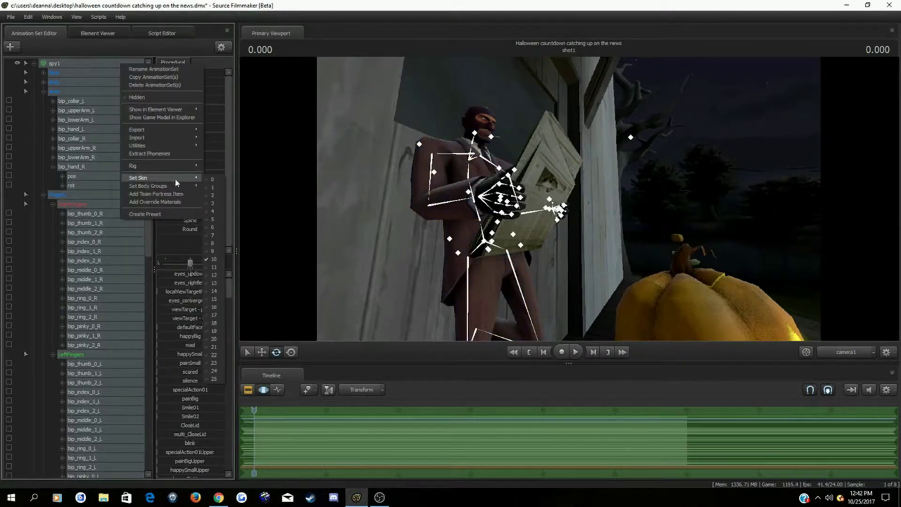
{"action": "left_click", "coordinate": [219, 275]}
{"action": "right_click", "coordinate": [112, 64]}
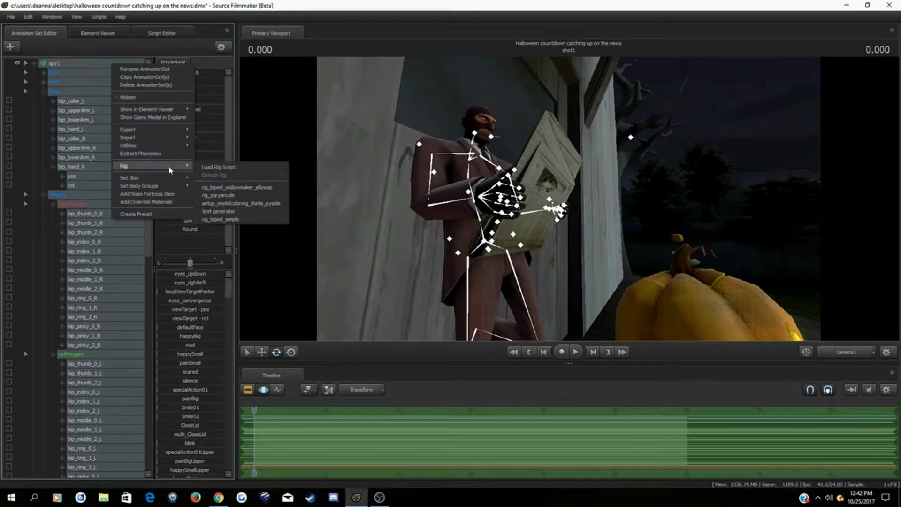
{"action": "left_click", "coordinate": [210, 293]}
{"action": "right_click", "coordinate": [112, 64]}
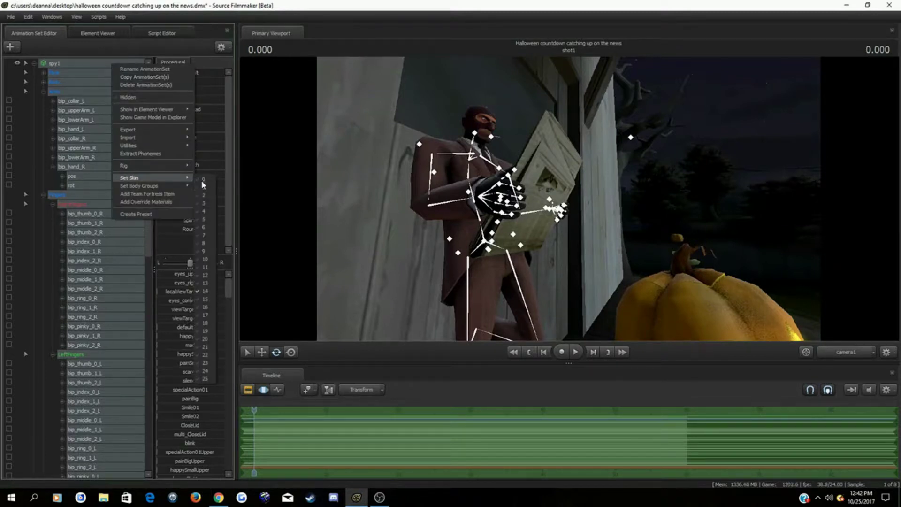
{"action": "left_click", "coordinate": [204, 195]}
{"action": "right_click", "coordinate": [115, 62]}
{"action": "mouse_move", "coordinate": [155, 177]}
{"action": "left_click", "coordinate": [207, 202]}
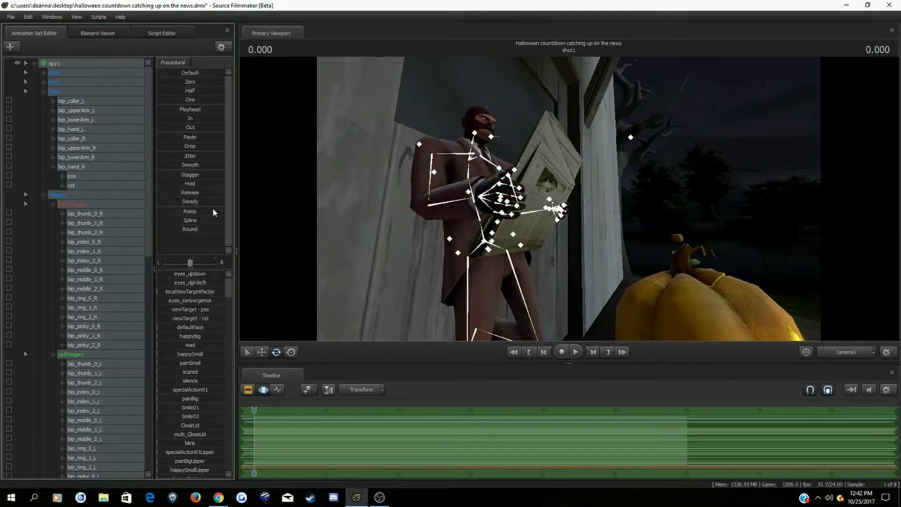
Try spy1 skins 14, 16, 18 and 20 in turn
{"action": "right_click", "coordinate": [117, 64]}
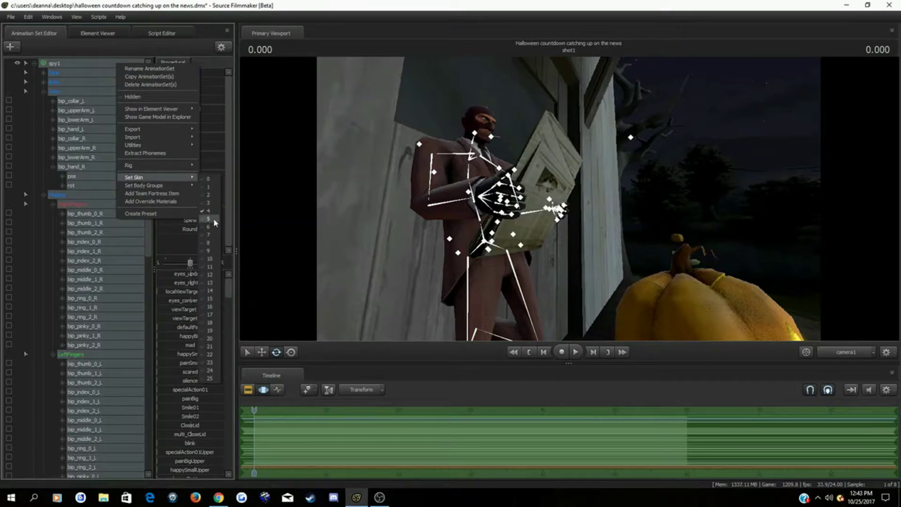
{"action": "left_click", "coordinate": [210, 291]}
{"action": "right_click", "coordinate": [94, 64]}
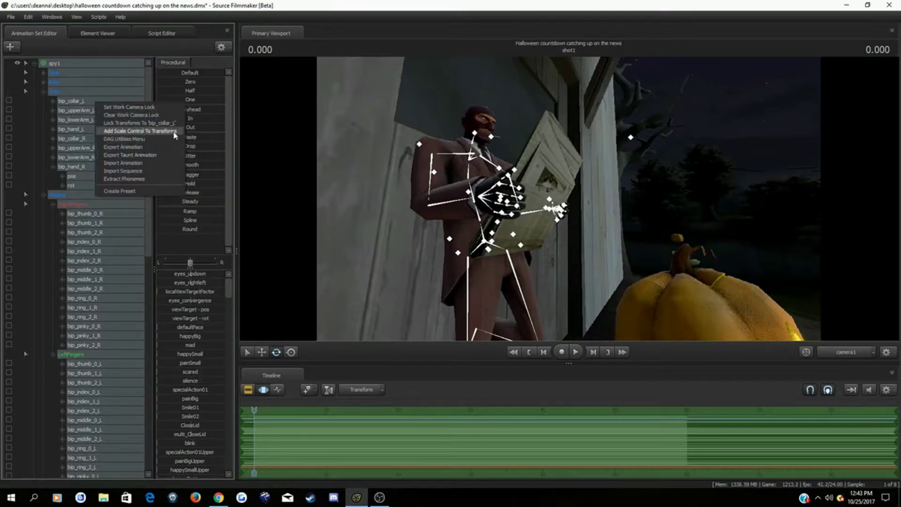
{"action": "mouse_move", "coordinate": [159, 177]}
{"action": "left_click", "coordinate": [186, 306]}
{"action": "right_click", "coordinate": [111, 70]}
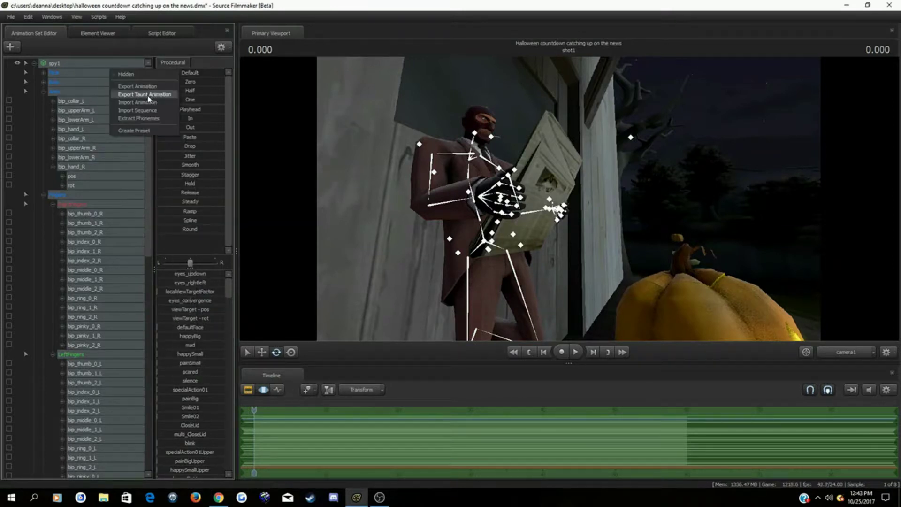
{"action": "right_click", "coordinate": [75, 64]}
{"action": "left_click", "coordinate": [173, 322]}
{"action": "right_click", "coordinate": [124, 64]}
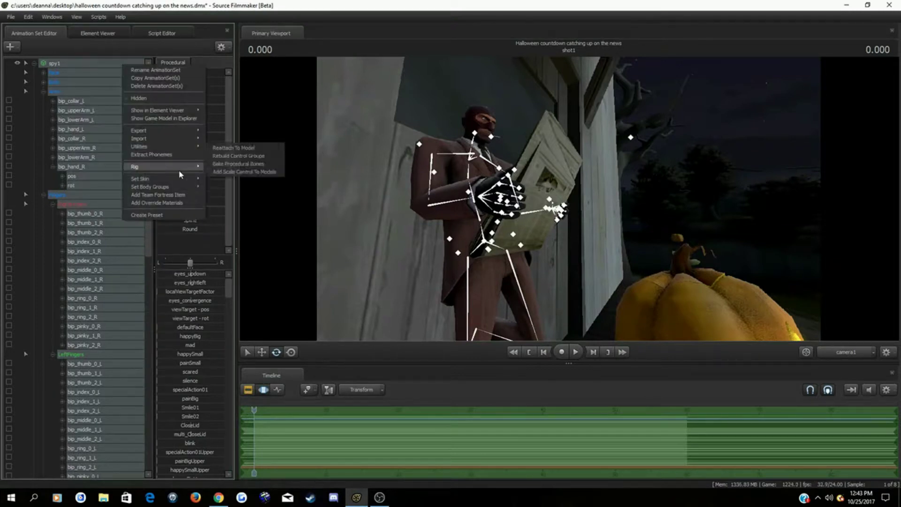
{"action": "mouse_move", "coordinate": [188, 179]}
{"action": "left_click", "coordinate": [221, 339]}
Set spy1's skin to 22 and add the spy zombie Team Fortress item, filtering the items by "vood"
{"action": "right_click", "coordinate": [130, 64]}
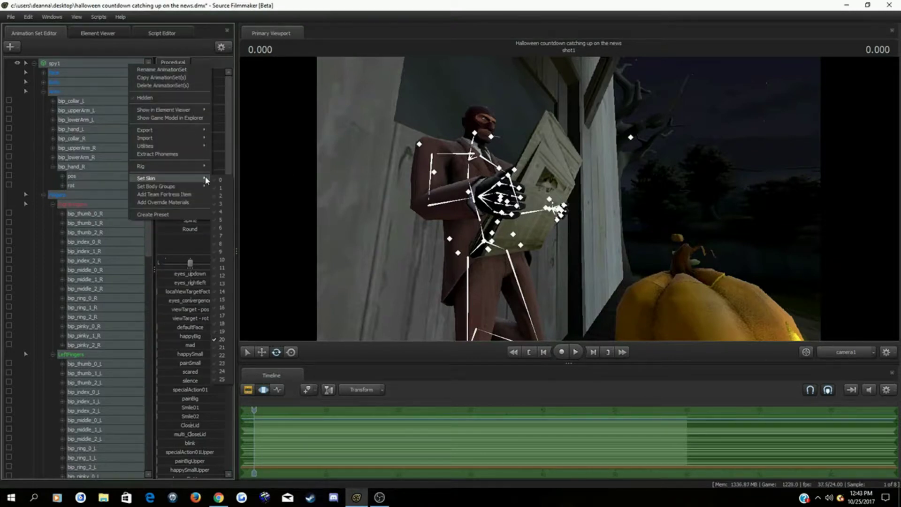
{"action": "left_click", "coordinate": [224, 355]}
{"action": "right_click", "coordinate": [85, 63]}
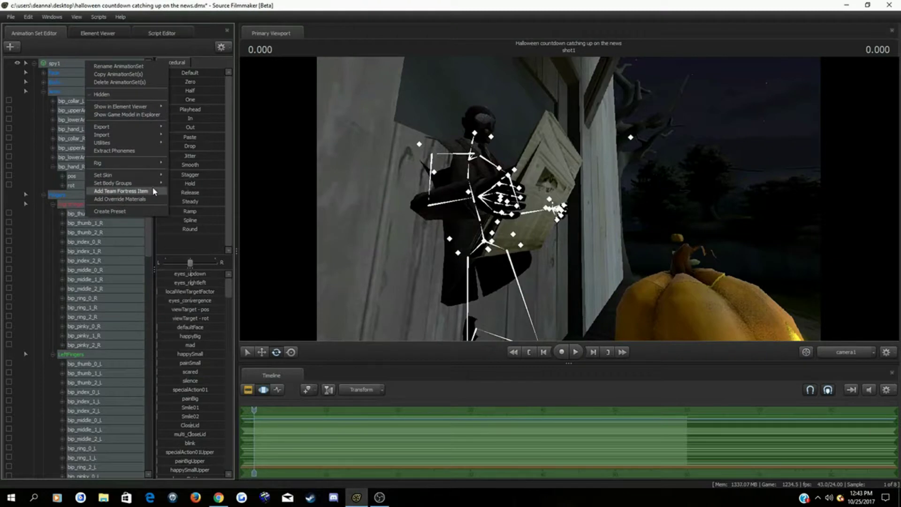
{"action": "left_click", "coordinate": [108, 172]}
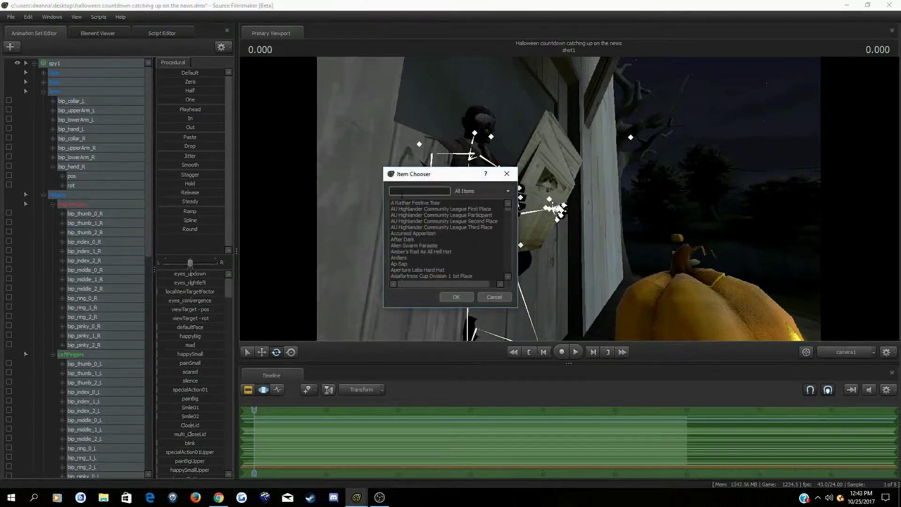
{"action": "type", "text": "vood"}
{"action": "left_click", "coordinate": [422, 209]}
{"action": "left_click", "coordinate": [459, 298]}
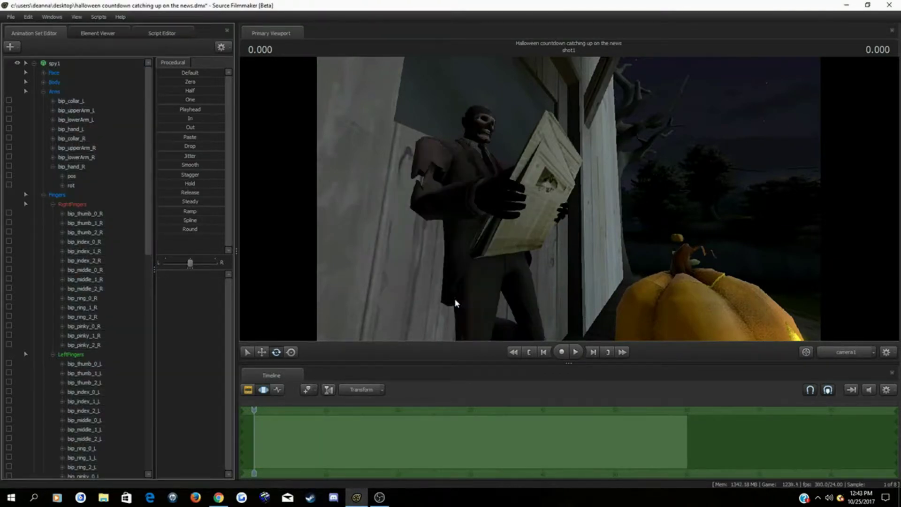
Collapse the spy1, newspaper and spy_zombie1 animation sets, and adjust camera1's framing of the spy and pumpkin
{"action": "double_click", "coordinate": [46, 90]}
{"action": "left_click", "coordinate": [43, 101]}
{"action": "left_click", "coordinate": [43, 109]}
{"action": "left_click", "coordinate": [44, 129]}
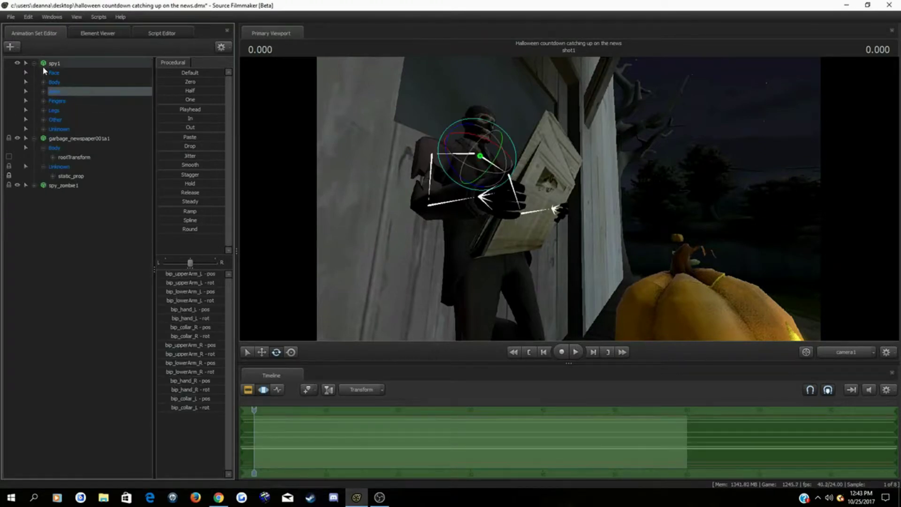
{"action": "left_click", "coordinate": [34, 63]}
{"action": "left_click", "coordinate": [34, 72]}
{"action": "left_click", "coordinate": [35, 131]}
{"action": "left_click_drag", "start_coordinate": [469, 197], "coordinate": [490, 191]}
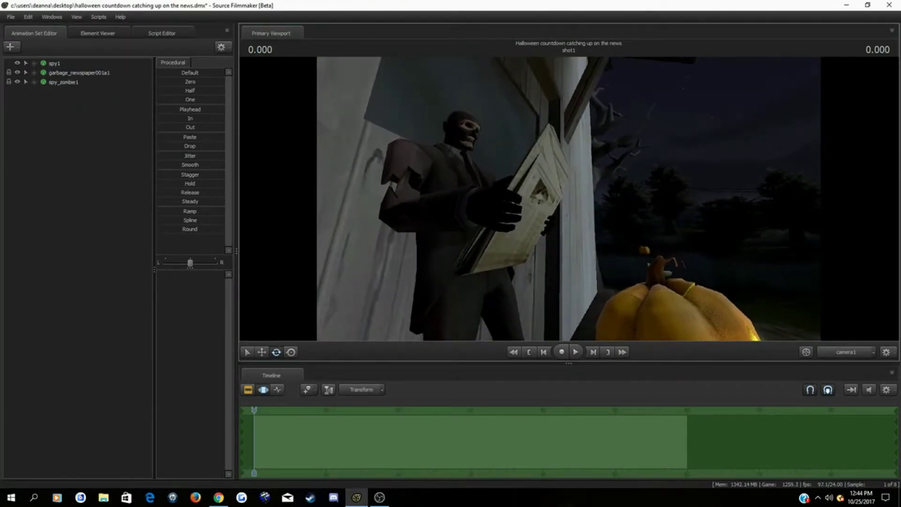
Add the props_medieval lampwall001.mdl model to the scene, filtering the tf mod's models by "lamp"
{"action": "right_click", "coordinate": [79, 124]}
{"action": "left_click", "coordinate": [102, 151]}
{"action": "type", "text": "lamp"}
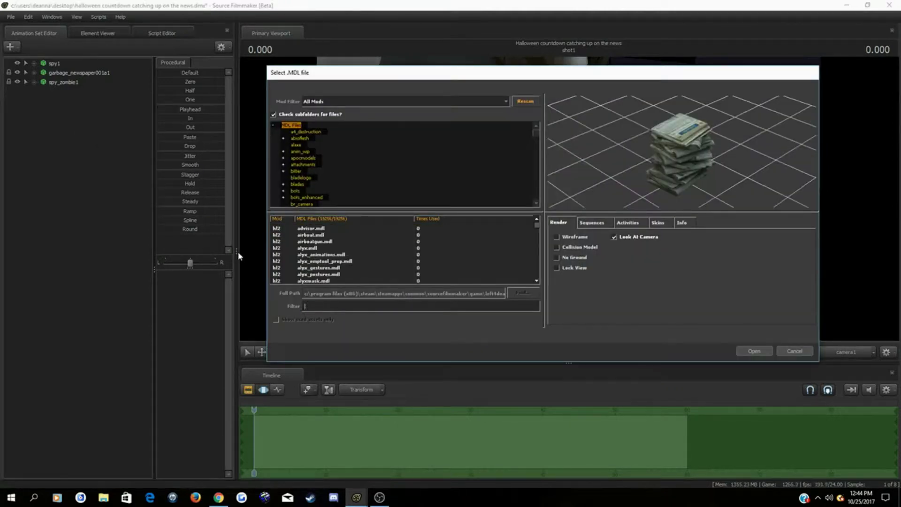
{"action": "left_click", "coordinate": [376, 102]}
{"action": "left_click", "coordinate": [359, 139]}
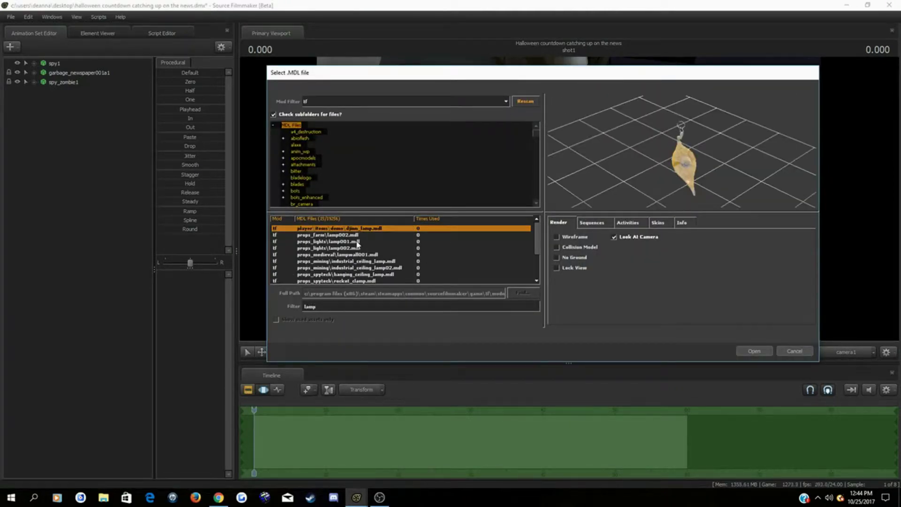
{"action": "key", "text": "Down"}
{"action": "key", "text": "Down"}
{"action": "key", "text": "Down"}
{"action": "key", "text": "Down"}
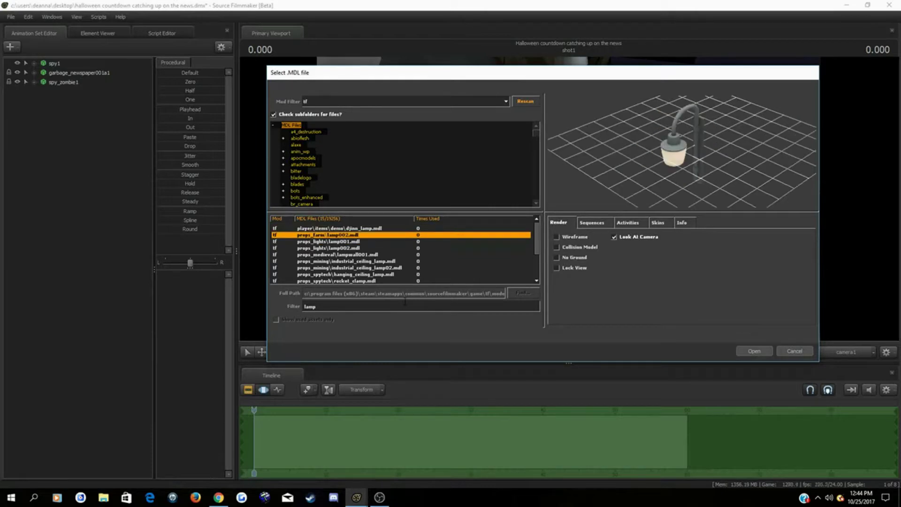
{"action": "key", "text": "Return"}
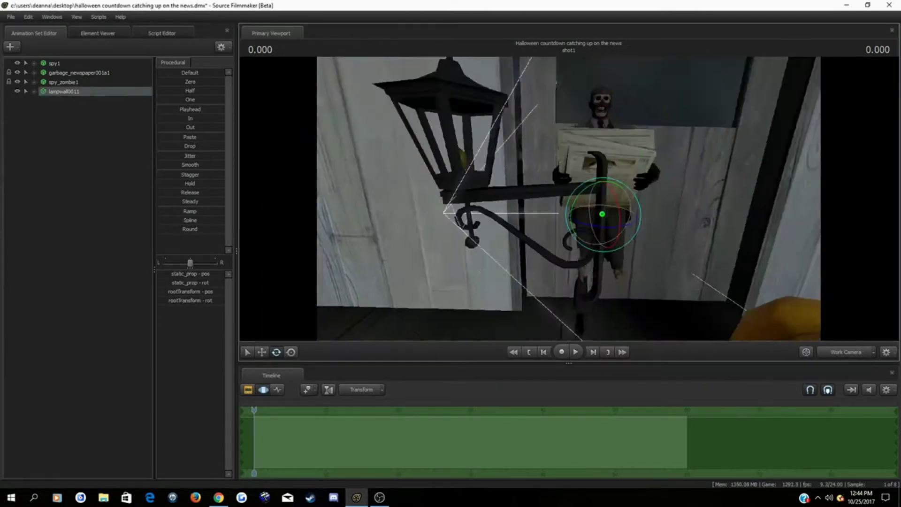
Move the lampwall0011 wall lamp onto the house wall beside the door and check its placement through camera1
{"action": "key", "text": "s"}
{"action": "left_click_drag", "start_coordinate": [525, 283], "coordinate": [415, 337]}
{"action": "left_click_drag", "start_coordinate": [534, 254], "coordinate": [546, 95]}
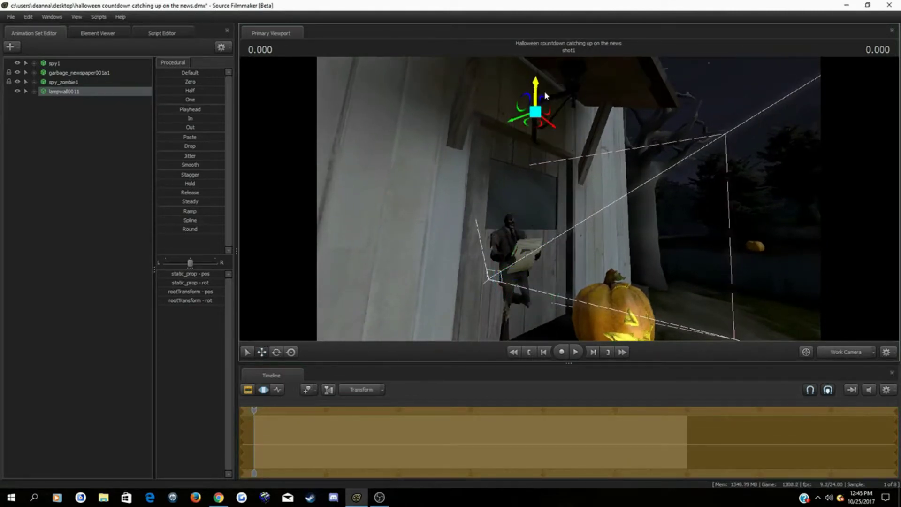
{"action": "left_click_drag", "start_coordinate": [539, 140], "coordinate": [613, 277]}
{"action": "key", "text": "w"}
{"action": "key", "text": "w"}
{"action": "left_click_drag", "start_coordinate": [470, 193], "coordinate": [423, 194]}
{"action": "left_click_drag", "start_coordinate": [463, 193], "coordinate": [495, 189]}
{"action": "key", "text": "a"}
{"action": "key", "text": "d"}
{"action": "key", "text": "d"}
{"action": "left_click", "coordinate": [853, 354]}
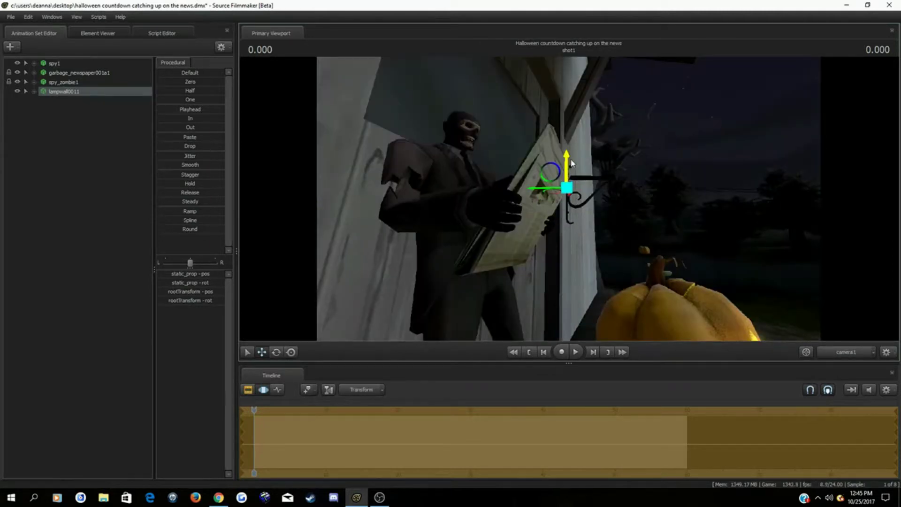
Create a candle_light1 particle system from sparks.pcf with start time -1 and emission duration 10
{"action": "left_click", "coordinate": [96, 164]}
{"action": "right_click", "coordinate": [104, 157]}
{"action": "left_click", "coordinate": [108, 182]}
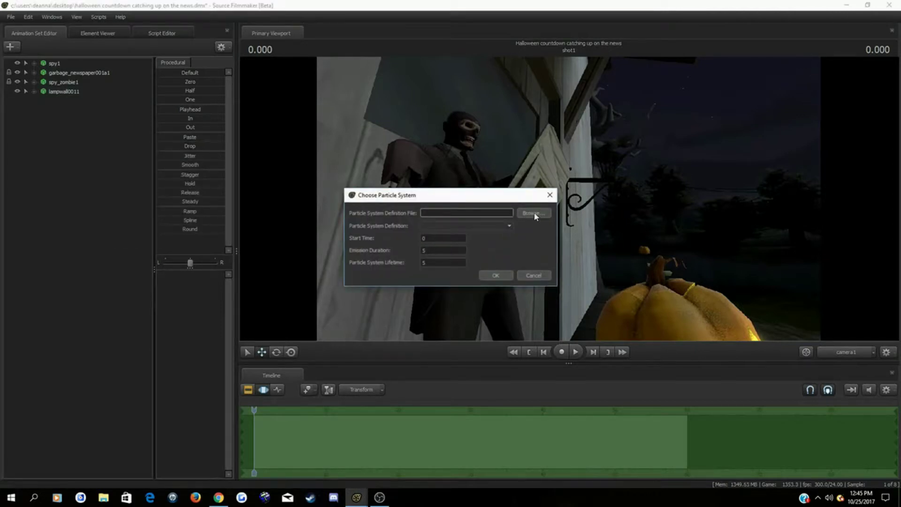
{"action": "left_click", "coordinate": [531, 216]}
{"action": "scroll", "coordinate": [615, 254], "scroll_direction": "down", "scroll_amount": 3}
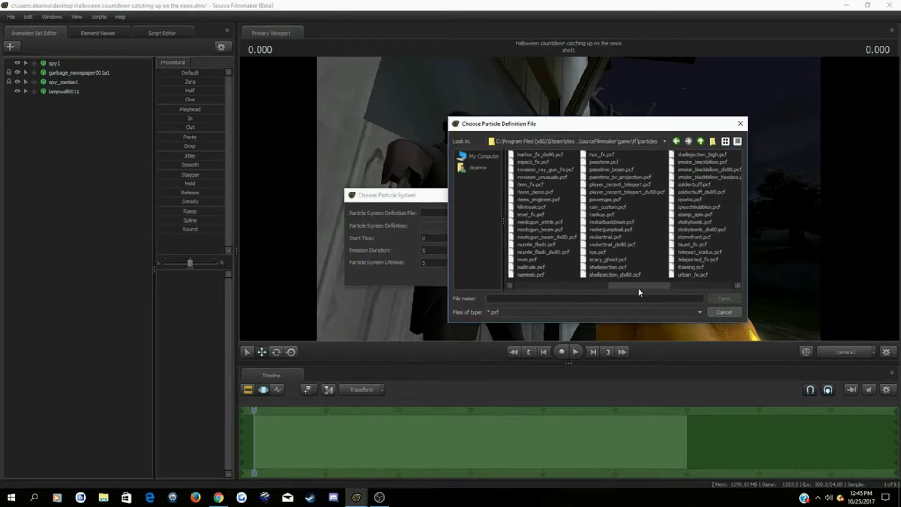
{"action": "left_click", "coordinate": [498, 226]}
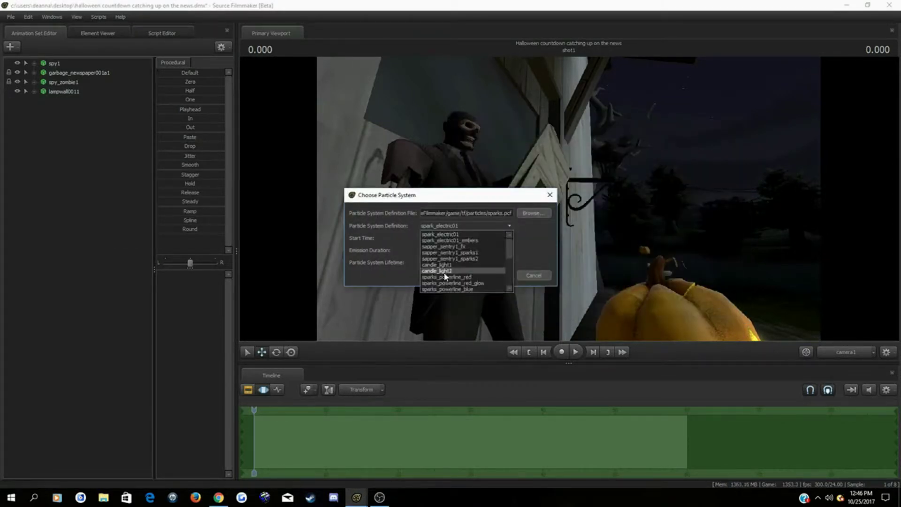
{"action": "left_click", "coordinate": [445, 272]}
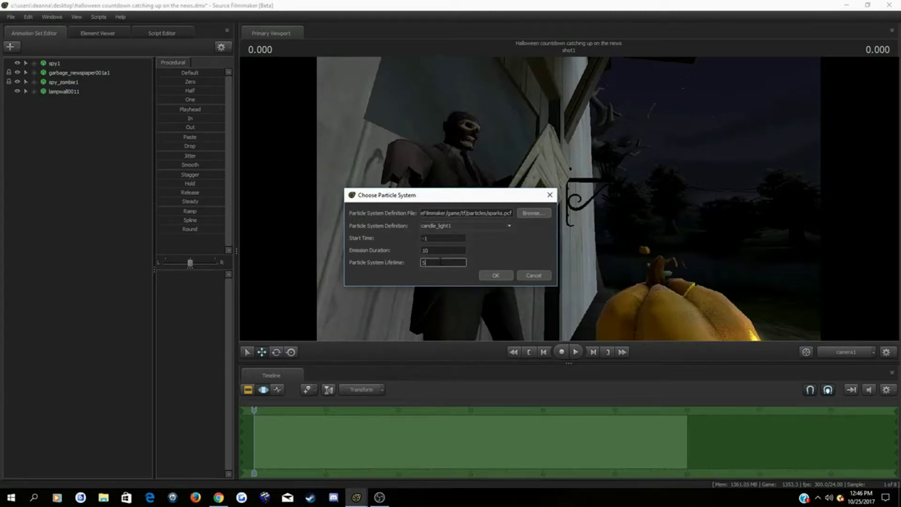
{"action": "left_click", "coordinate": [504, 277]}
Move the candle_light11 particle system away from the spy toward the wall lamp
{"action": "left_click_drag", "start_coordinate": [254, 410], "coordinate": [259, 410]}
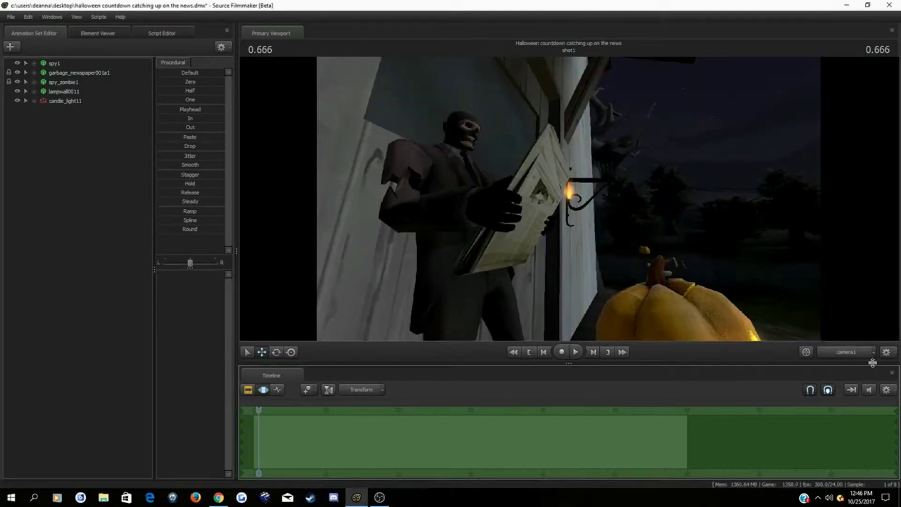
{"action": "left_click", "coordinate": [852, 353]}
{"action": "left_click_drag", "start_coordinate": [569, 199], "coordinate": [568, 199]}
{"action": "left_click", "coordinate": [68, 101]}
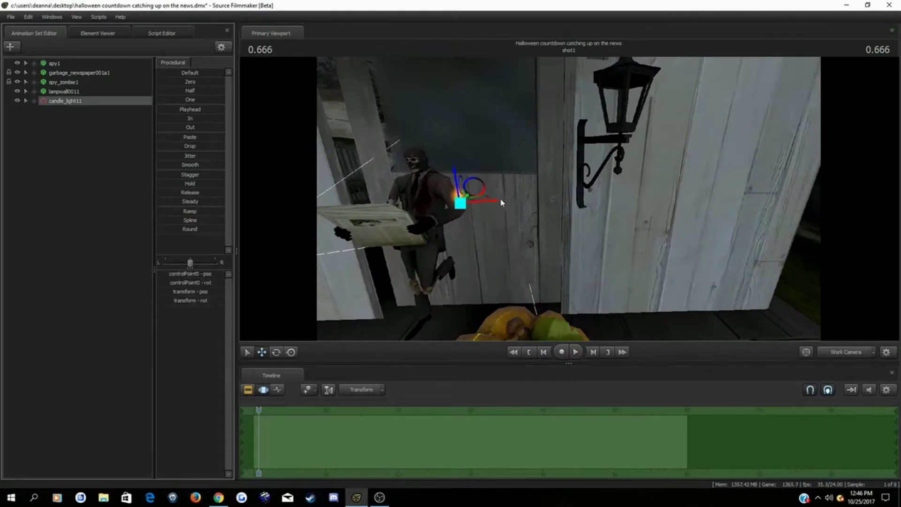
{"action": "left_click_drag", "start_coordinate": [496, 199], "coordinate": [650, 212]}
{"action": "left_click_drag", "start_coordinate": [568, 198], "coordinate": [569, 199]}
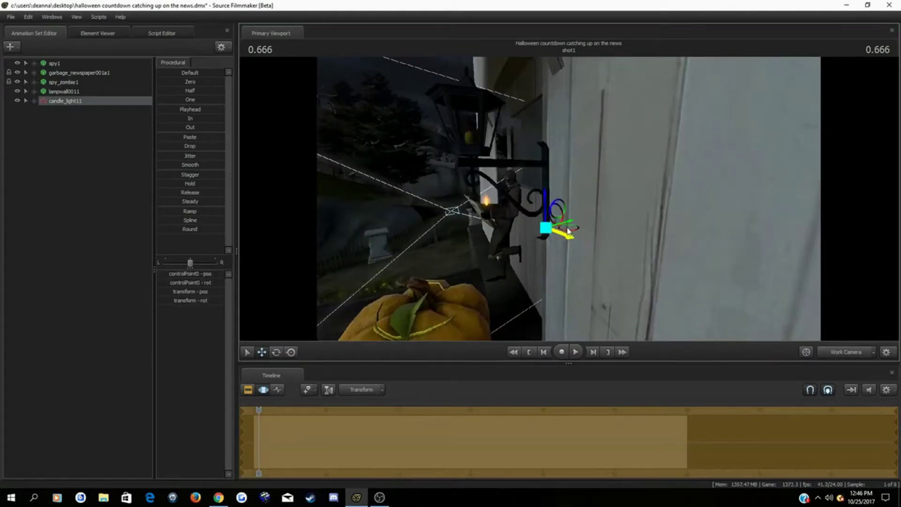
{"action": "left_click_drag", "start_coordinate": [568, 230], "coordinate": [544, 185]}
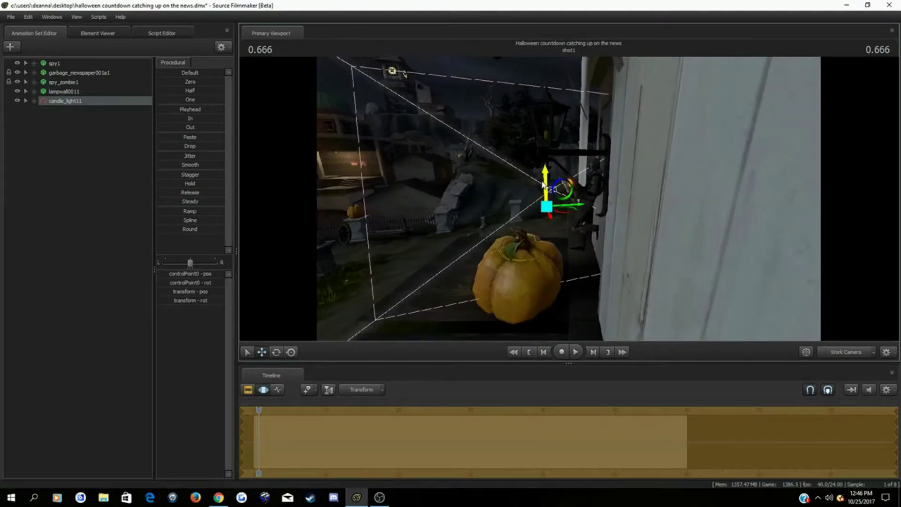
Raise the candle_light11 flame into the lantern, advancing the playhead to check its position
{"action": "left_click", "coordinate": [267, 429]}
{"action": "left_click", "coordinate": [179, 309]}
{"action": "left_click_drag", "start_coordinate": [404, 254], "coordinate": [484, 231]}
{"action": "left_click", "coordinate": [95, 100]}
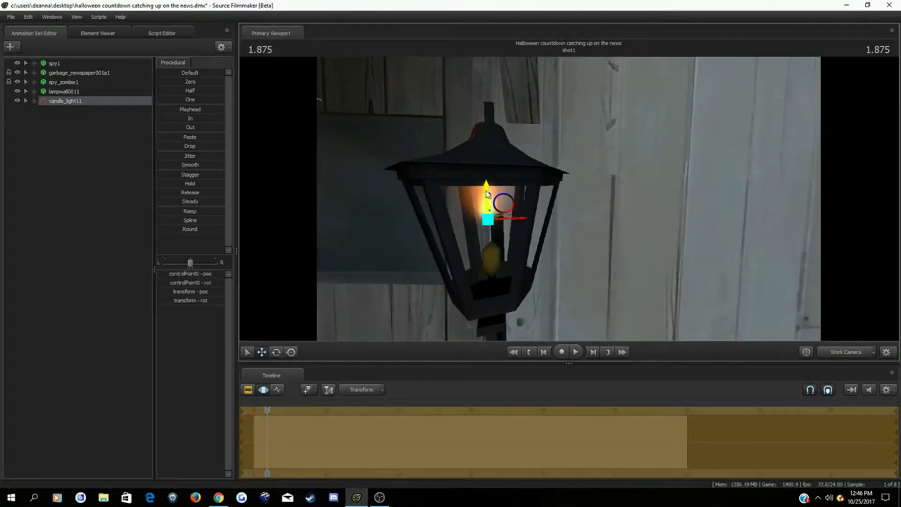
Fine-tune the candle_light11 position so the flame sits on the lantern's candle, checking it from the side and front
{"action": "left_click", "coordinate": [267, 422]}
{"action": "left_click_drag", "start_coordinate": [404, 263], "coordinate": [329, 249]}
{"action": "left_click", "coordinate": [117, 164]}
{"action": "left_click", "coordinate": [64, 101]}
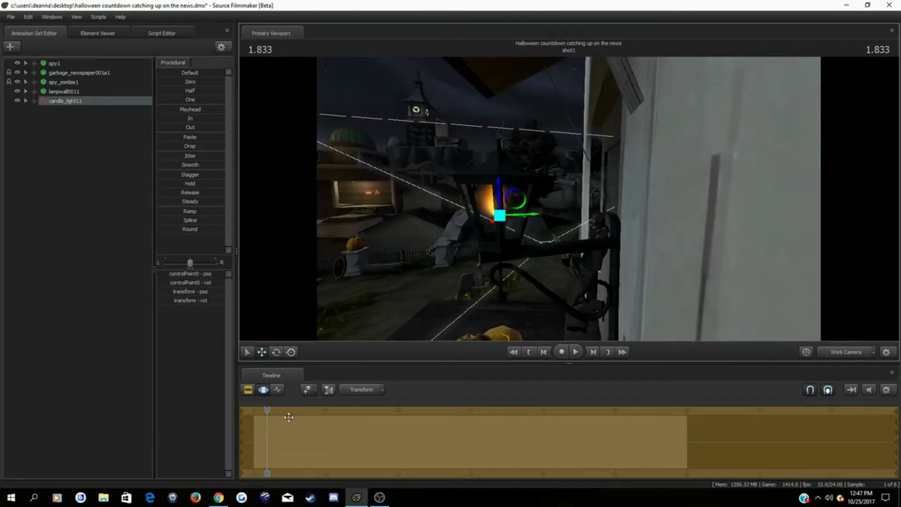
{"action": "left_click", "coordinate": [263, 418]}
{"action": "left_click_drag", "start_coordinate": [423, 244], "coordinate": [554, 246]}
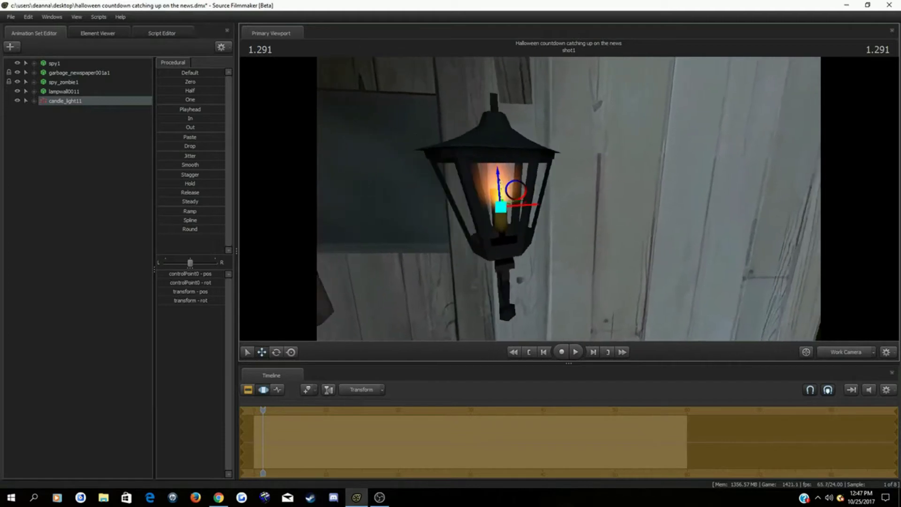
Check the lamp flame through camera1 and create an animation set for a new light
{"action": "left_click", "coordinate": [81, 228]}
{"action": "left_click", "coordinate": [841, 352]}
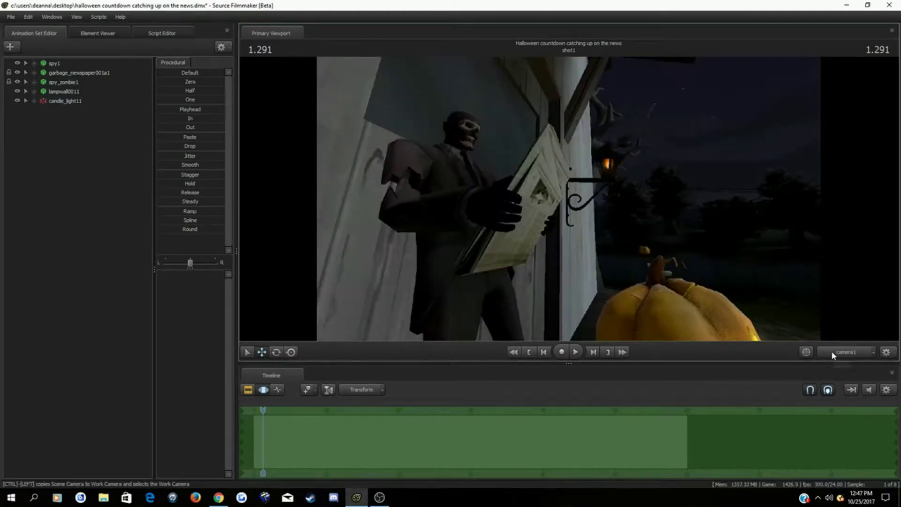
{"action": "left_click", "coordinate": [70, 101]}
{"action": "left_click", "coordinate": [70, 327]}
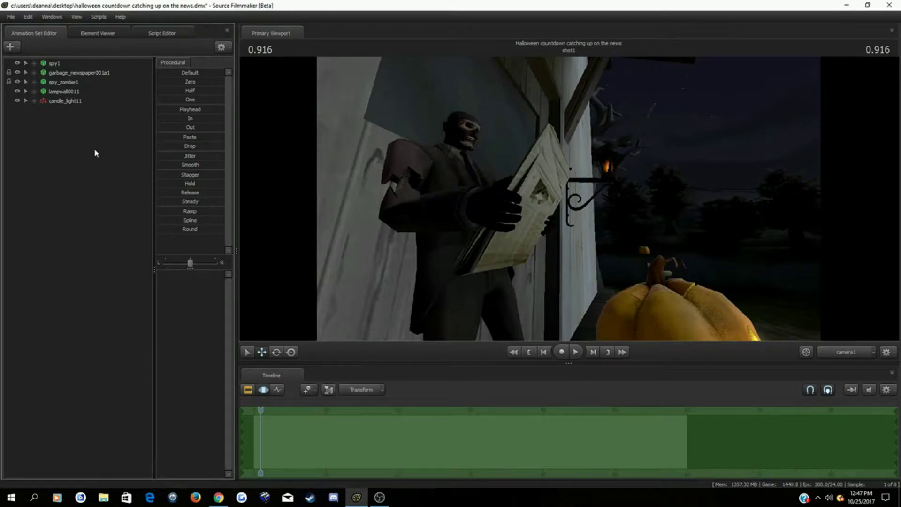
{"action": "right_click", "coordinate": [83, 159]}
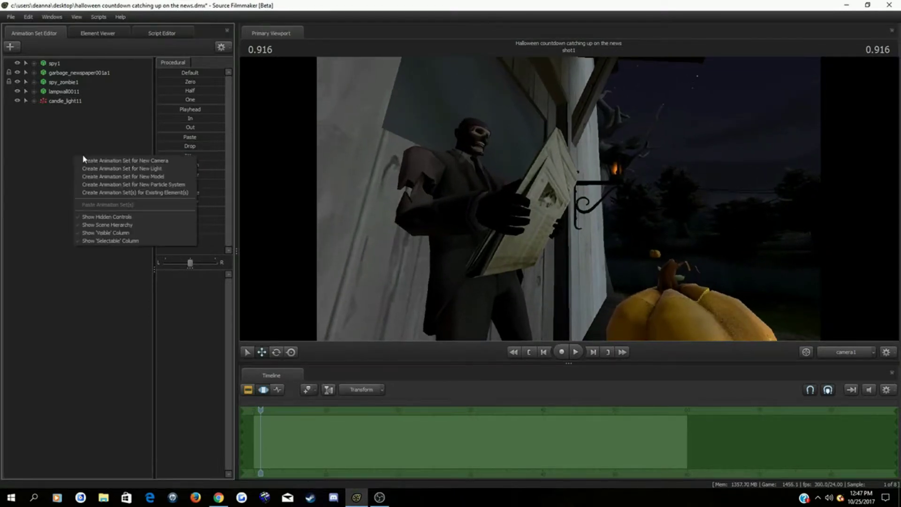
{"action": "left_click", "coordinate": [90, 169]}
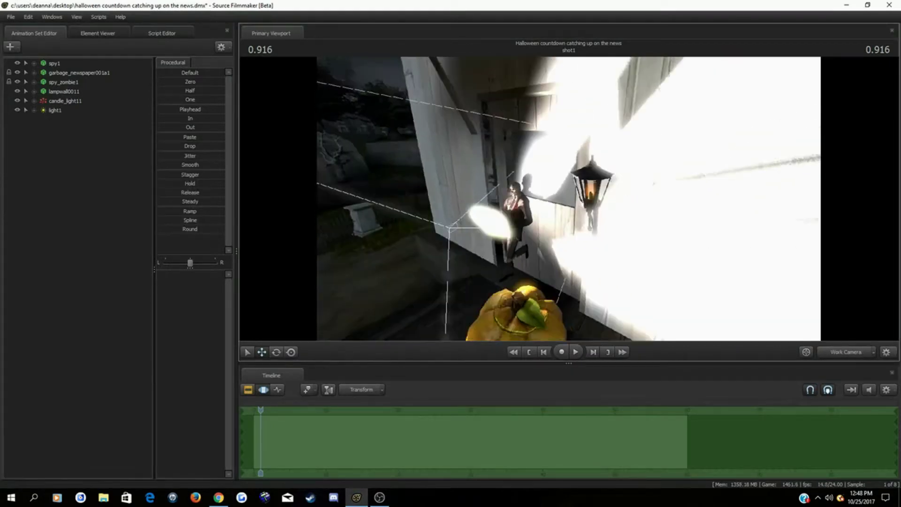
Move light1 into the wall lamp's lantern and raise it slightly, checking it through camera1
{"action": "key", "text": "e"}
{"action": "left_click_drag", "start_coordinate": [453, 246], "coordinate": [636, 213]}
{"action": "left_click", "coordinate": [262, 352]}
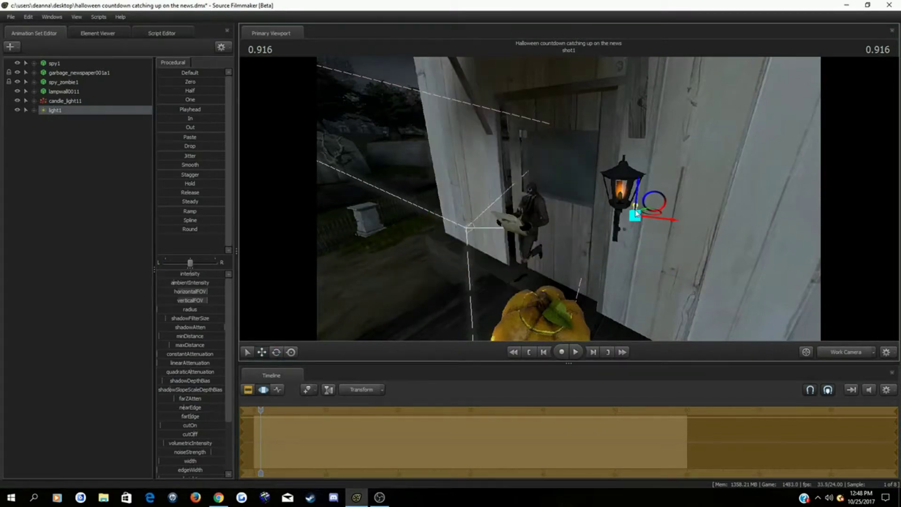
{"action": "left_click_drag", "start_coordinate": [628, 281], "coordinate": [658, 197]}
{"action": "left_click_drag", "start_coordinate": [506, 222], "coordinate": [469, 239]}
{"action": "mouse_move", "coordinate": [641, 238]}
{"action": "left_mouse_down"}
{"action": "mouse_move", "coordinate": [642, 227]}
{"action": "mouse_move", "coordinate": [639, 248]}
{"action": "left_mouse_up"}
{"action": "mouse_move", "coordinate": [622, 217]}
{"action": "left_mouse_down"}
{"action": "mouse_move", "coordinate": [622, 205]}
{"action": "mouse_move", "coordinate": [622, 216]}
{"action": "left_mouse_up"}
{"action": "left_click_drag", "start_coordinate": [645, 246], "coordinate": [700, 234]}
{"action": "mouse_move", "coordinate": [569, 199]}
{"action": "left_mouse_down"}
{"action": "mouse_move", "coordinate": [643, 199]}
{"action": "mouse_move", "coordinate": [556, 212]}
{"action": "mouse_move", "coordinate": [576, 213]}
{"action": "left_mouse_up"}
{"action": "left_click_drag", "start_coordinate": [592, 230], "coordinate": [648, 238]}
{"action": "left_click", "coordinate": [836, 356]}
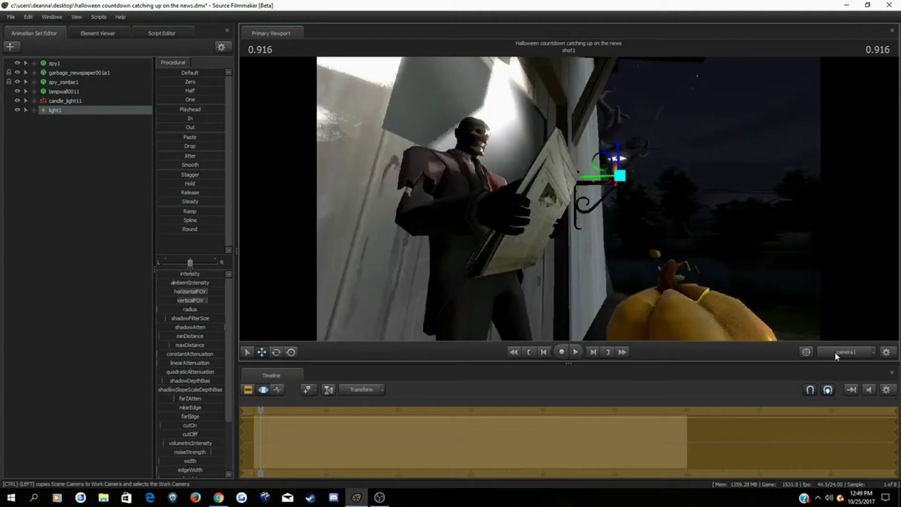
{"action": "left_click_drag", "start_coordinate": [619, 163], "coordinate": [613, 153]}
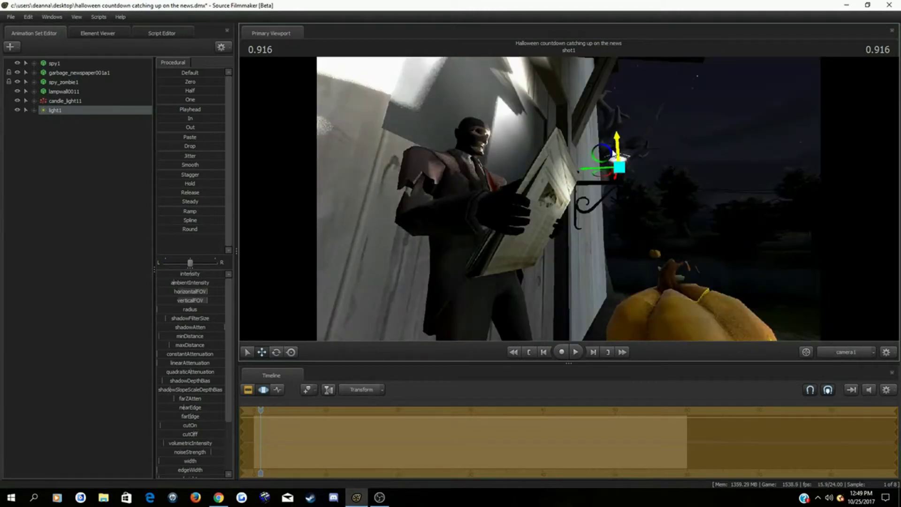
Widen light1's horizontal field of view and rotate it toward the wall and door behind the spy
{"action": "left_click_drag", "start_coordinate": [207, 292], "coordinate": [223, 291]}
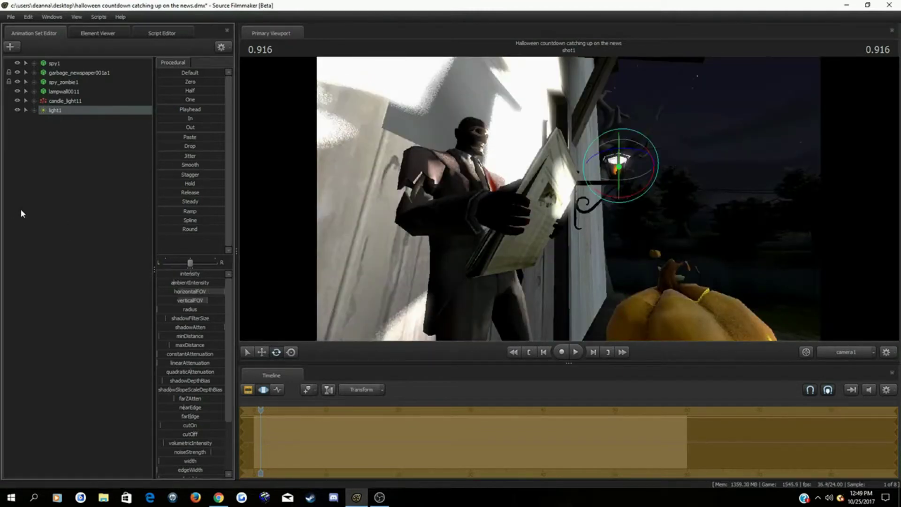
{"action": "left_click_drag", "start_coordinate": [624, 150], "coordinate": [580, 169]}
{"action": "left_click", "coordinate": [263, 354]}
{"action": "scroll", "coordinate": [194, 385], "scroll_direction": "down", "scroll_amount": 3}
{"action": "scroll", "coordinate": [195, 370], "scroll_direction": "up", "scroll_amount": 3}
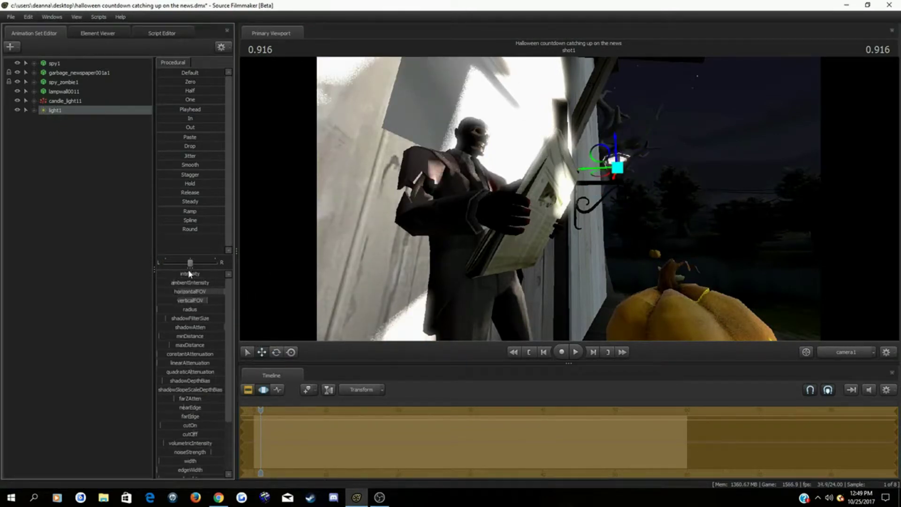
Lower light1's intensity and reduce its green and blue colour components for a warm yellow tint
{"action": "left_click_drag", "start_coordinate": [189, 274], "coordinate": [159, 274]}
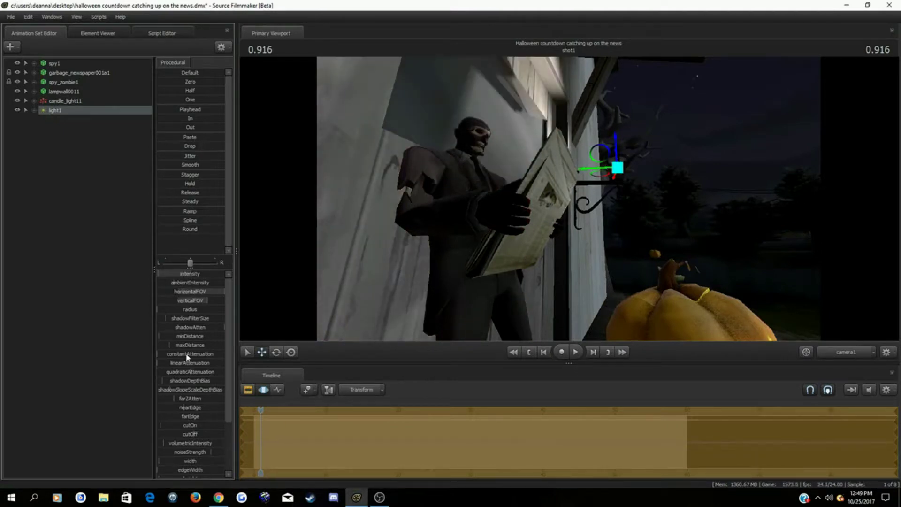
{"action": "scroll", "coordinate": [193, 395], "scroll_direction": "down", "scroll_amount": 3}
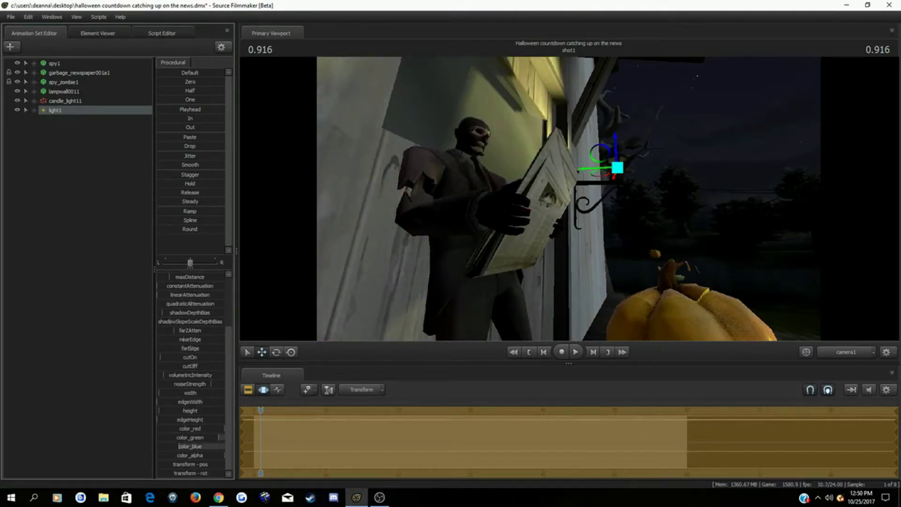
{"action": "left_click", "coordinate": [85, 310]}
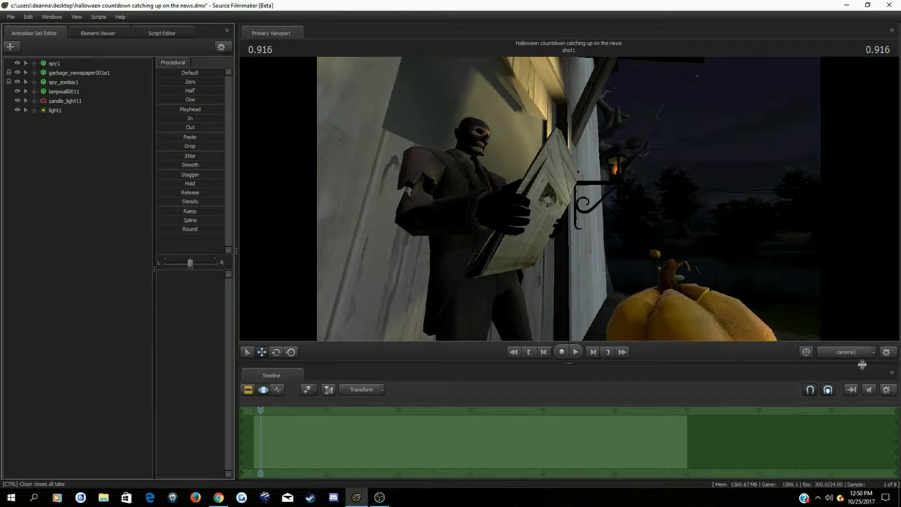
Lower light1 slightly inside the lamp and fine-tune its intensity
{"action": "left_click", "coordinate": [55, 110]}
{"action": "left_click_drag", "start_coordinate": [716, 257], "coordinate": [711, 299]}
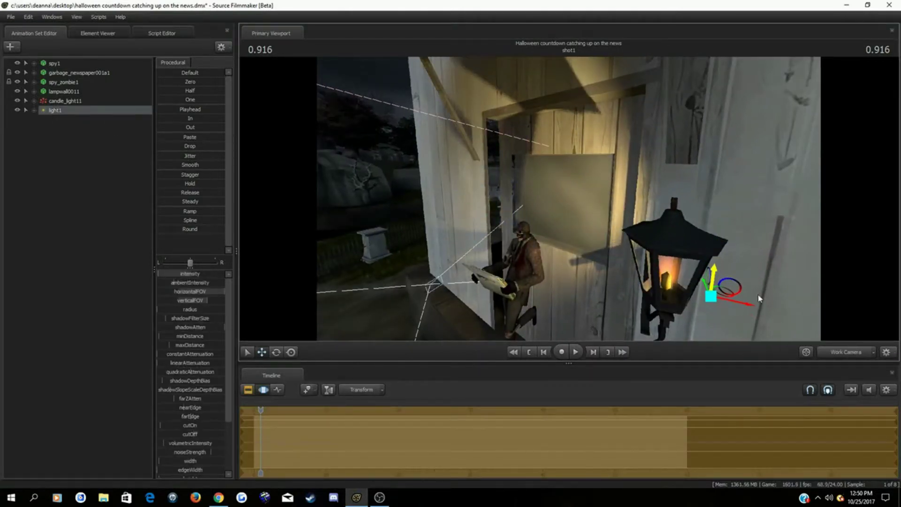
{"action": "left_click", "coordinate": [840, 356]}
{"action": "left_click_drag", "start_coordinate": [622, 143], "coordinate": [621, 144]}
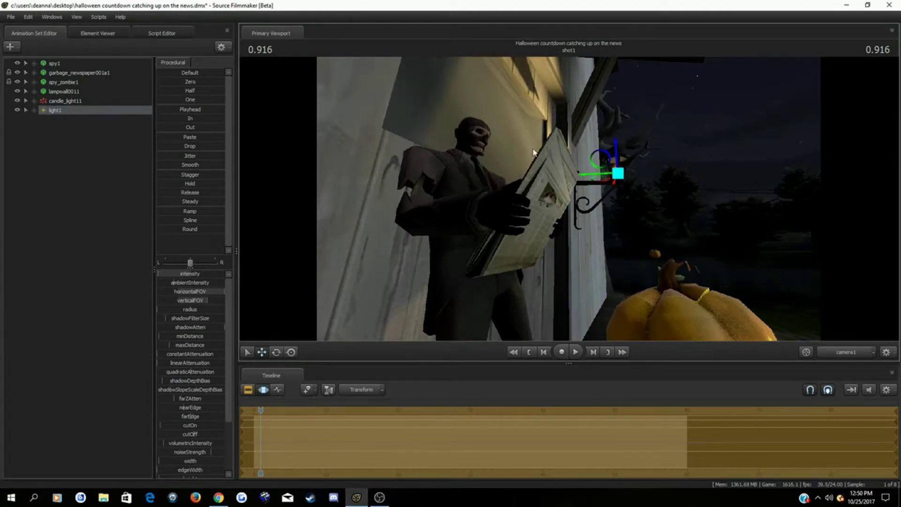
{"action": "left_click_drag", "start_coordinate": [160, 275], "coordinate": [161, 274]}
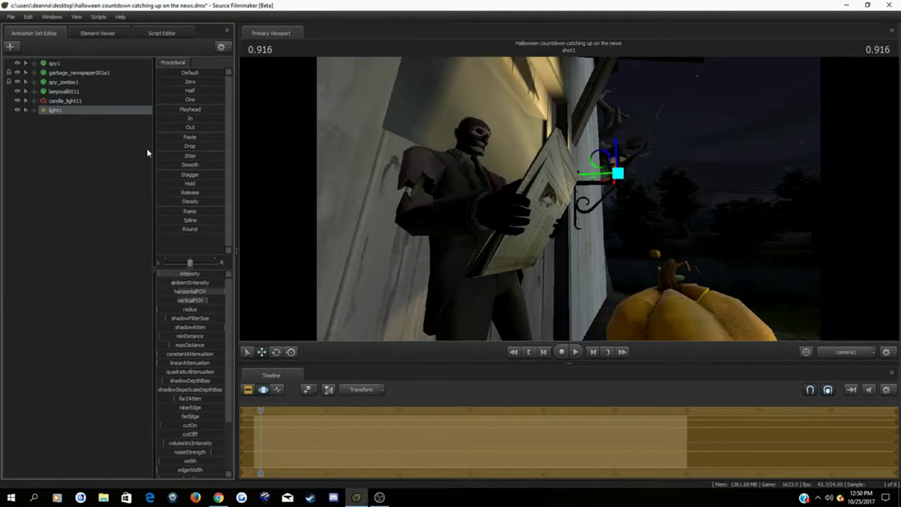
Duplicate light1, then rotate the copy and shift it slightly within the wall lamp
{"action": "right_click", "coordinate": [84, 112]}
{"action": "left_click", "coordinate": [108, 125]}
{"action": "right_click", "coordinate": [55, 143]}
{"action": "left_click", "coordinate": [92, 193]}
{"action": "left_click", "coordinate": [58, 121]}
{"action": "key", "text": "e"}
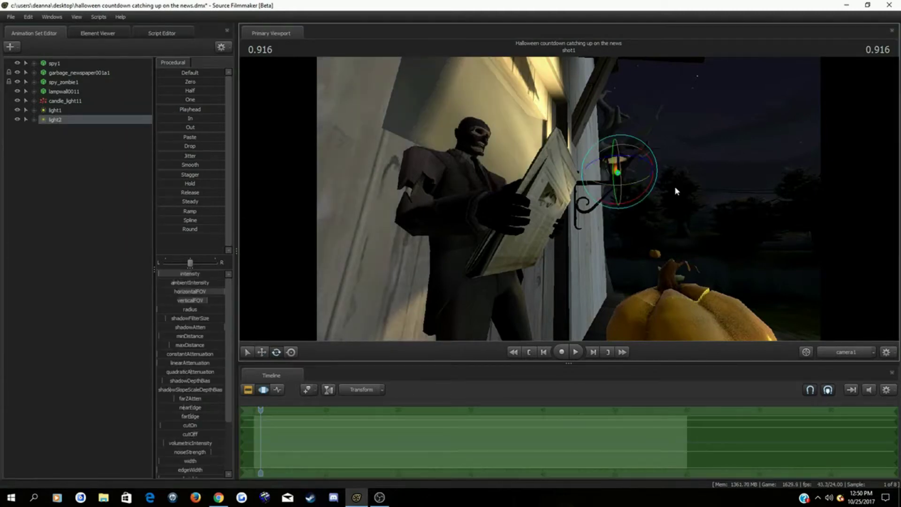
{"action": "left_click_drag", "start_coordinate": [640, 158], "coordinate": [657, 166]}
{"action": "key", "text": "w"}
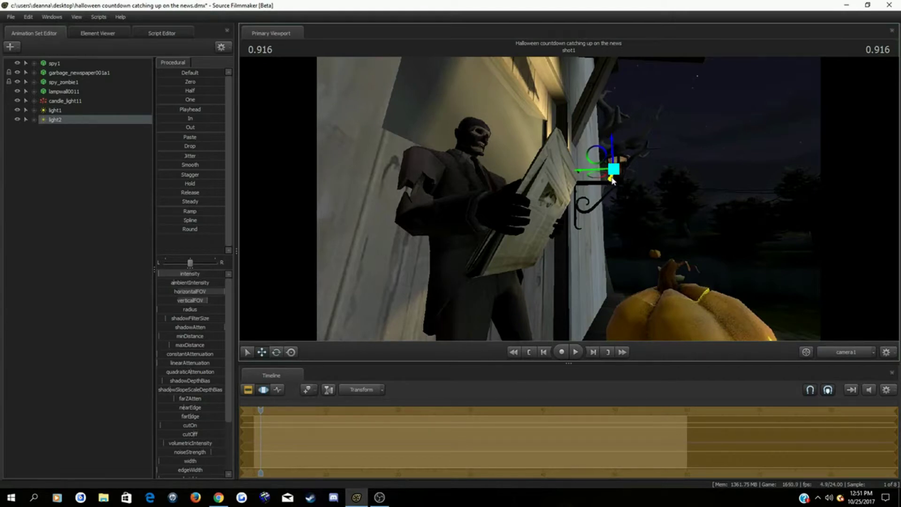
Paste a third copy of the lamp light and rotate it to shine on the wall beside the lamp
{"action": "left_click", "coordinate": [116, 186]}
{"action": "right_click", "coordinate": [44, 172]}
{"action": "left_click", "coordinate": [71, 222]}
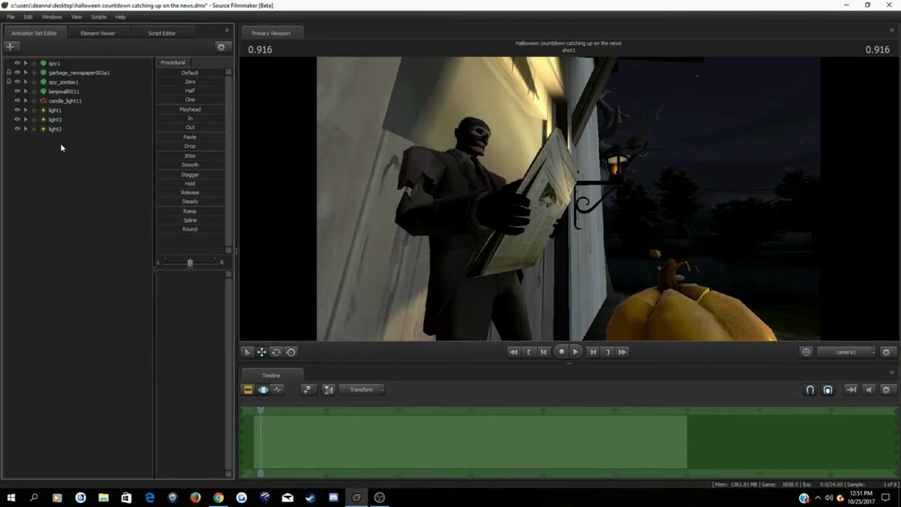
{"action": "left_click", "coordinate": [59, 130]}
{"action": "key", "text": "e"}
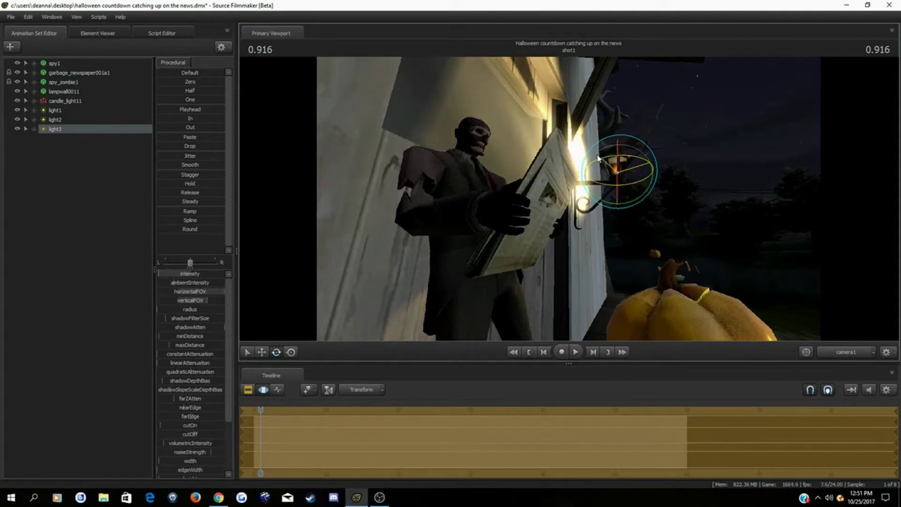
Adjust light3's position at the lantern from the work camera and check it through camera1
{"action": "left_click", "coordinate": [842, 350]}
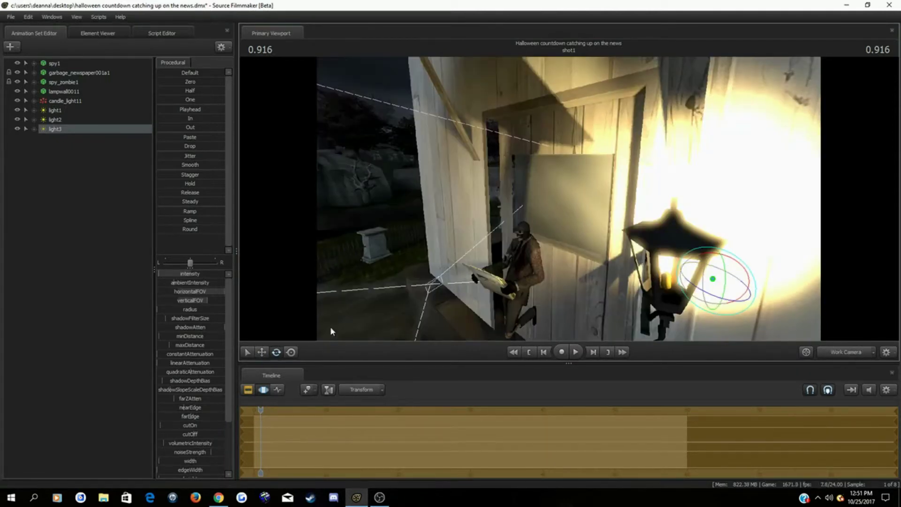
{"action": "left_click", "coordinate": [262, 352]}
{"action": "left_click_drag", "start_coordinate": [755, 288], "coordinate": [637, 273]}
{"action": "key", "text": "e"}
{"action": "left_click", "coordinate": [843, 353]}
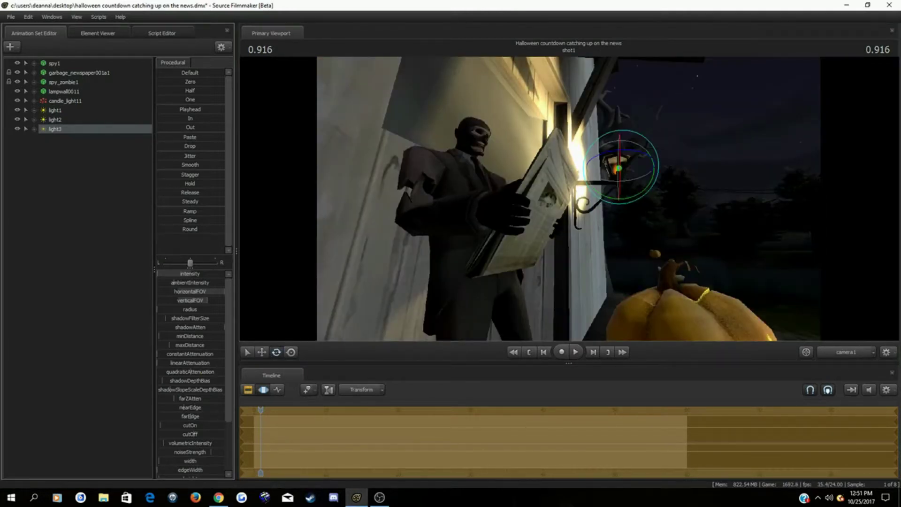
Paste a fourth copy of the lamp light and rotate it toward the outer part of the house wall
{"action": "left_click", "coordinate": [67, 172]}
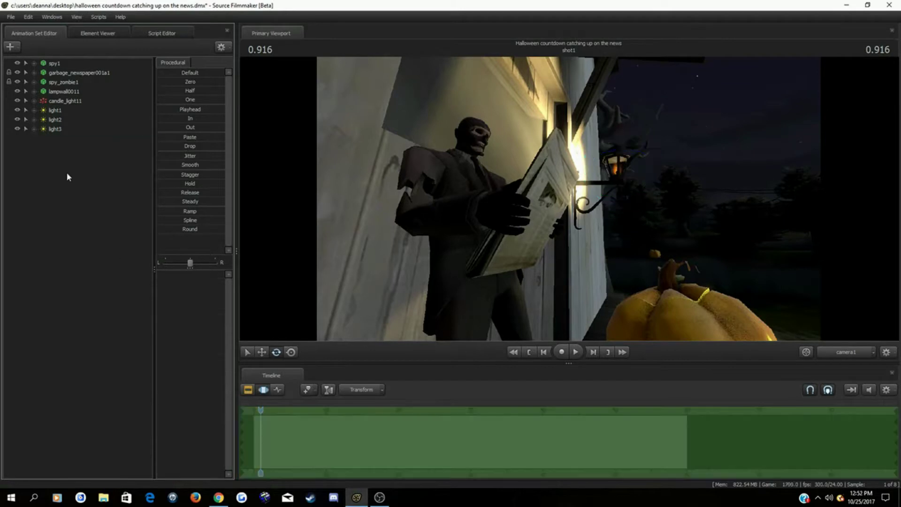
{"action": "right_click", "coordinate": [66, 172]}
{"action": "left_click", "coordinate": [121, 222]}
{"action": "left_click", "coordinate": [56, 139]}
{"action": "left_click_drag", "start_coordinate": [650, 162], "coordinate": [601, 183]}
Center light4 in the lantern and fine-tune its rotation, checking the result through camera1
{"action": "left_click", "coordinate": [843, 352]}
{"action": "key", "text": "w"}
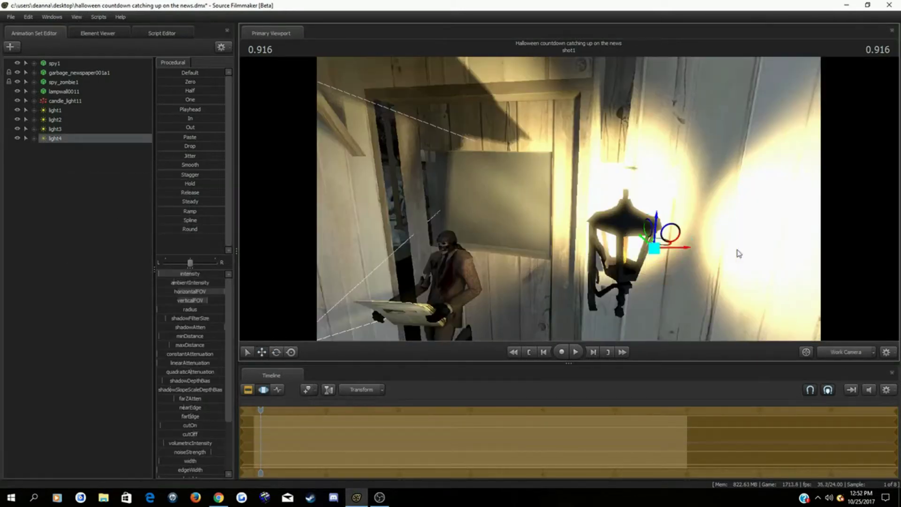
{"action": "left_click_drag", "start_coordinate": [670, 234], "coordinate": [727, 262]}
{"action": "key", "text": "e"}
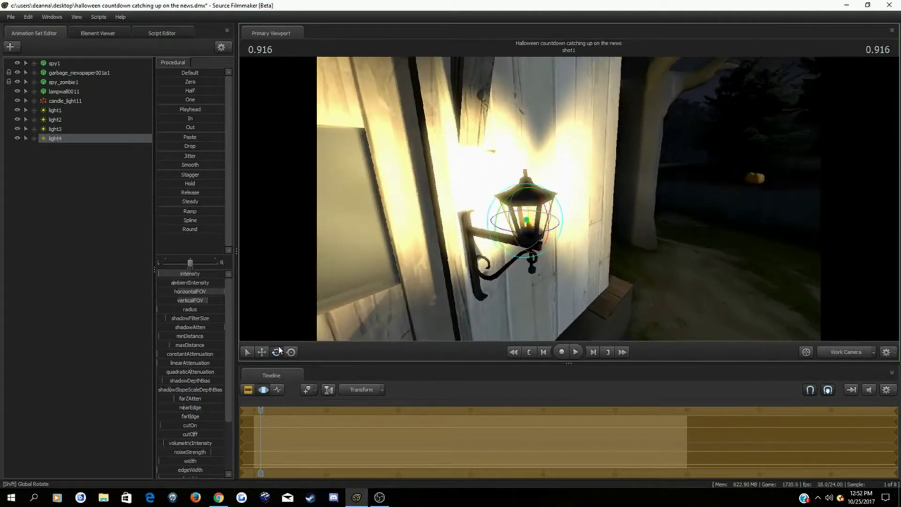
{"action": "mouse_move", "coordinate": [535, 232]}
{"action": "left_mouse_down"}
{"action": "mouse_move", "coordinate": [525, 233]}
{"action": "mouse_move", "coordinate": [539, 233]}
{"action": "left_mouse_up"}
{"action": "left_click", "coordinate": [846, 352]}
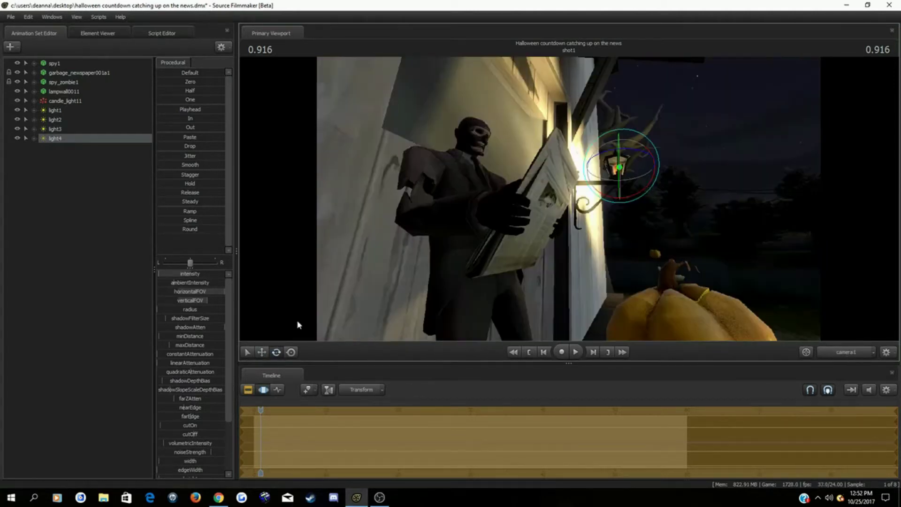
{"action": "key", "text": "w"}
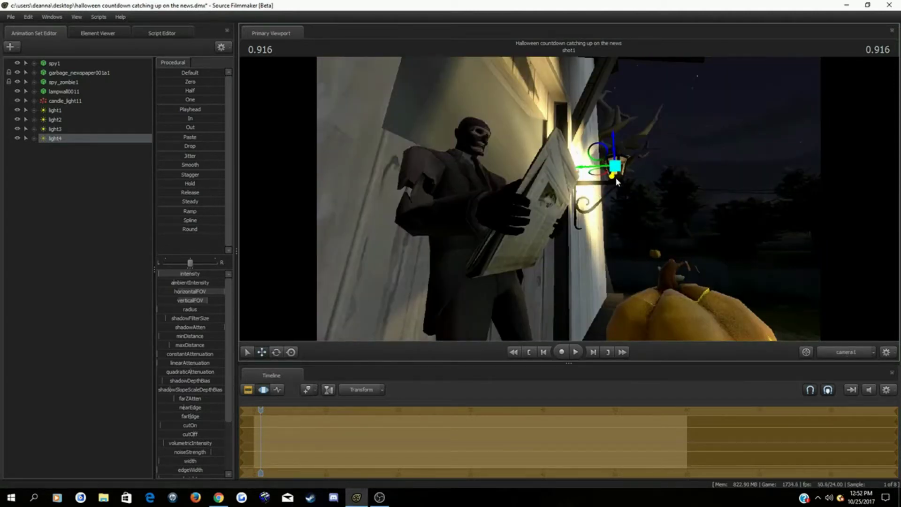
{"action": "key", "text": "e"}
{"action": "left_click_drag", "start_coordinate": [614, 182], "coordinate": [608, 184]}
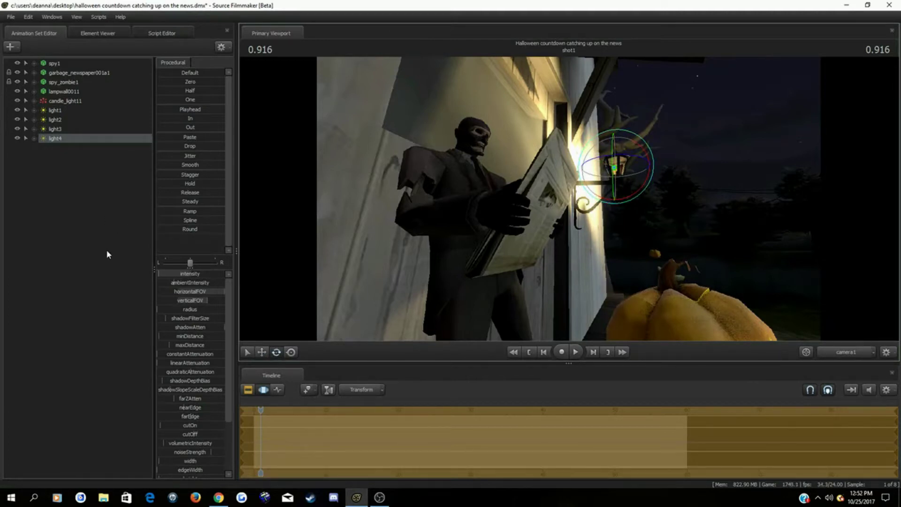
Adjust the radius of light1
{"action": "left_click", "coordinate": [57, 112]}
{"action": "left_click_drag", "start_coordinate": [187, 308], "coordinate": [191, 308]}
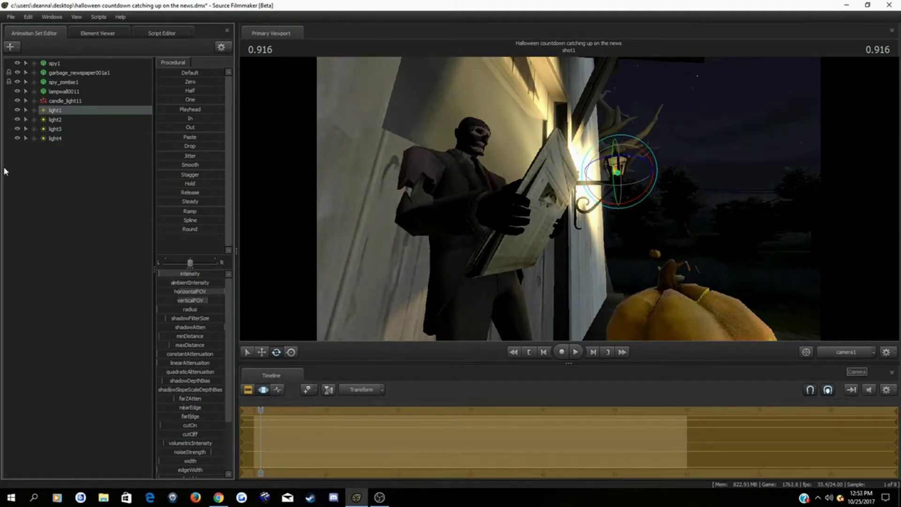
Try adding a fifth light at the wall lamp and rotating it
{"action": "left_click", "coordinate": [70, 159]}
{"action": "right_click", "coordinate": [71, 159]}
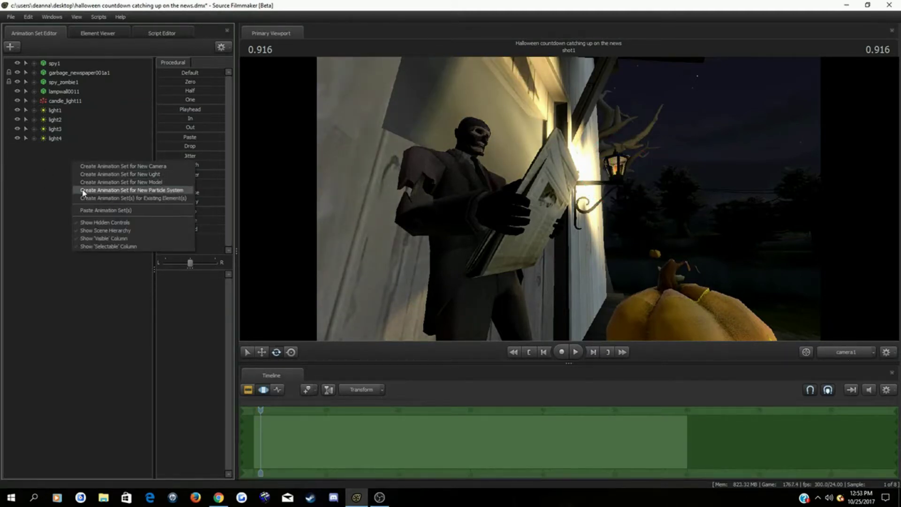
{"action": "right_click", "coordinate": [37, 162]}
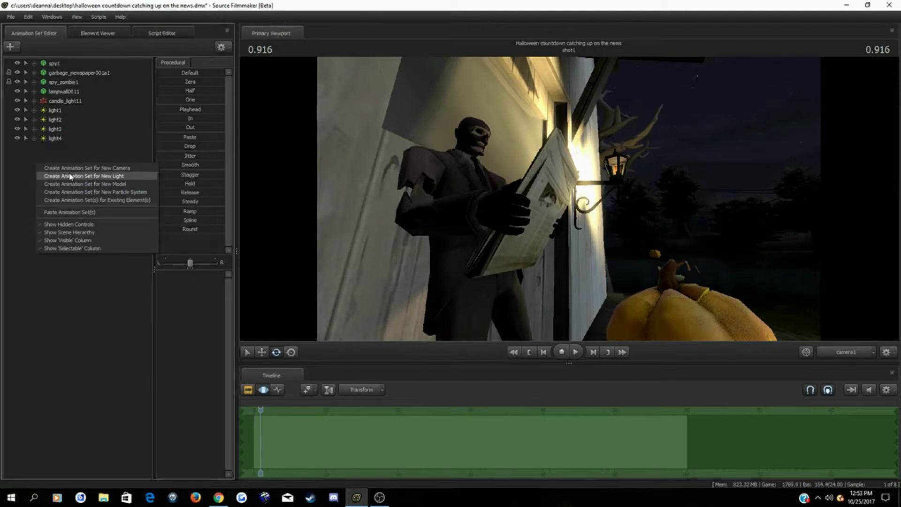
{"action": "left_click", "coordinate": [70, 176]}
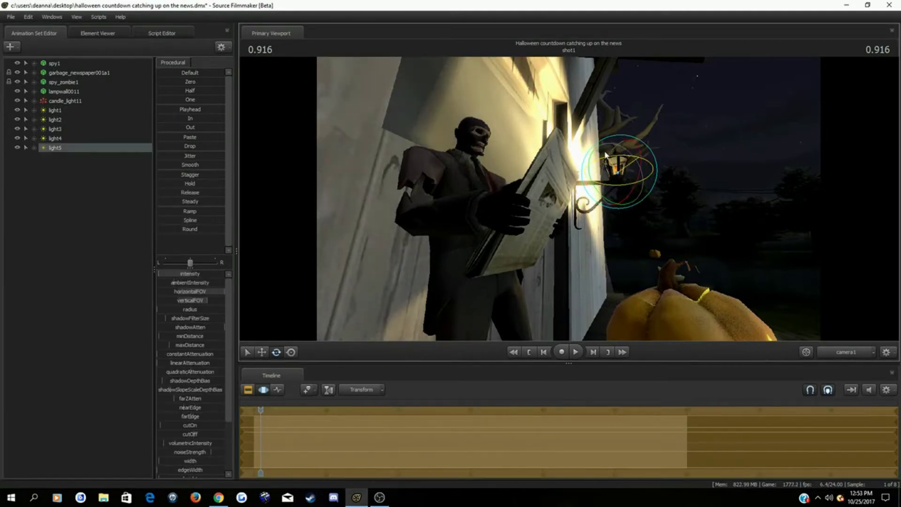
{"action": "key", "text": "ctrl+z"}
{"action": "key", "text": "ctrl+z"}
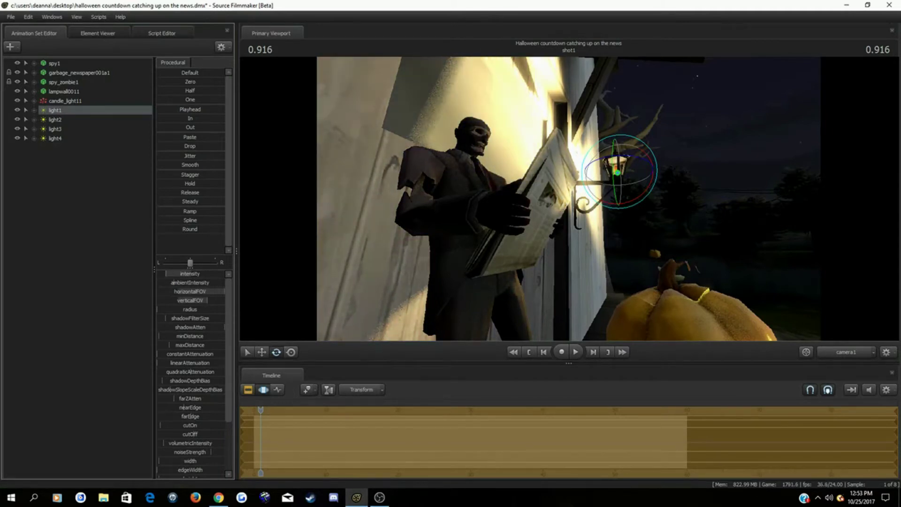
Create an animation set for the existing camera1 element
{"action": "right_click", "coordinate": [82, 173]}
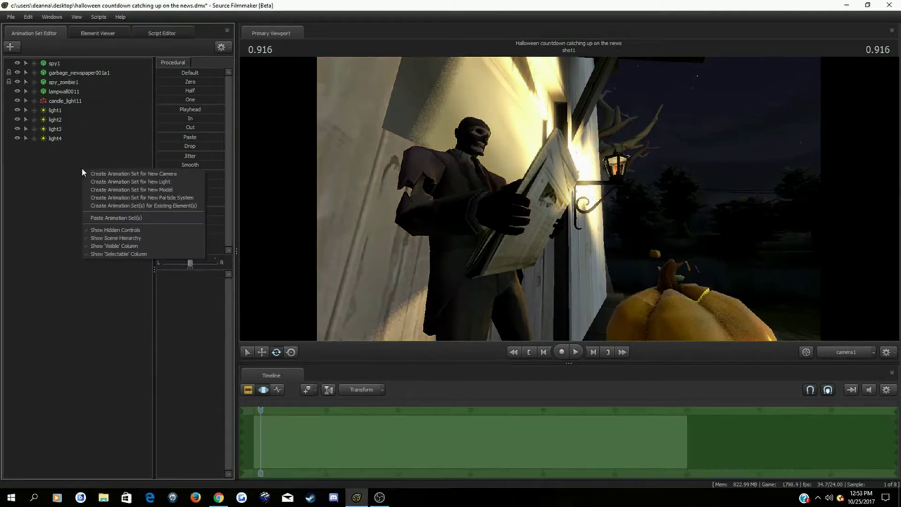
{"action": "left_click", "coordinate": [122, 206]}
{"action": "left_click", "coordinate": [475, 449]}
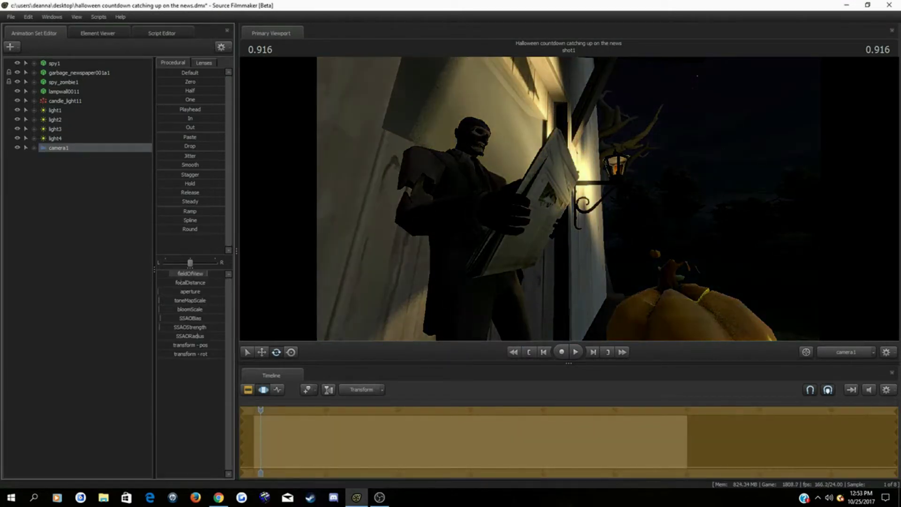
Duplicate the candle_light11 animation set twice
{"action": "right_click", "coordinate": [76, 100]}
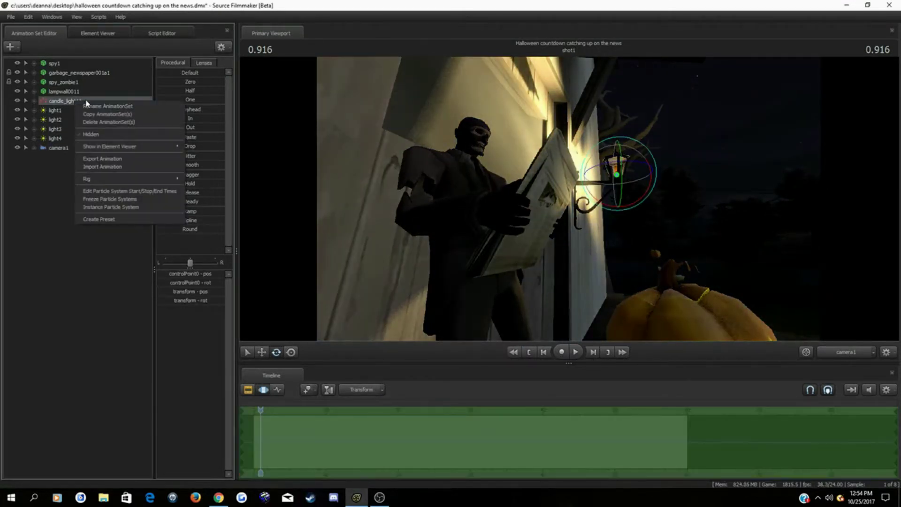
{"action": "left_click", "coordinate": [67, 175]}
{"action": "right_click", "coordinate": [67, 176]}
{"action": "left_click", "coordinate": [96, 223]}
{"action": "right_click", "coordinate": [98, 206]}
{"action": "left_click", "coordinate": [112, 257]}
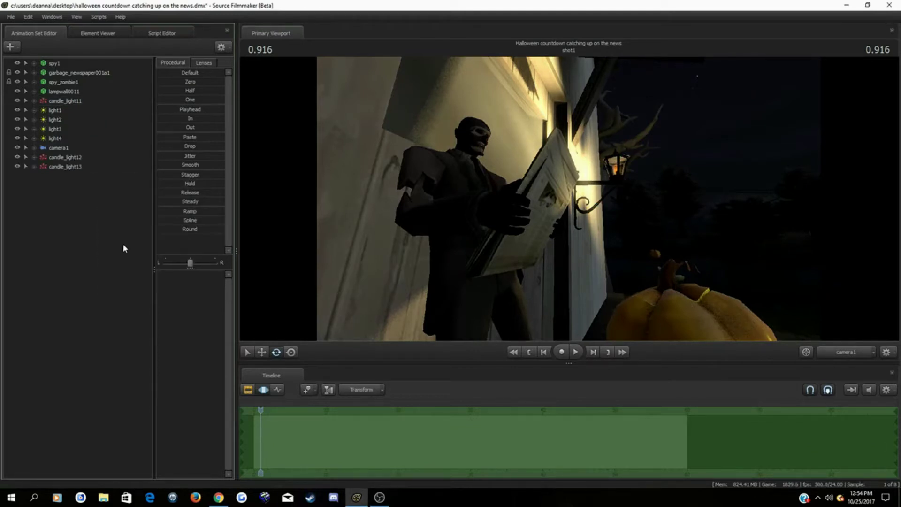
Create a new light and move it from the house wall out to the porch steps
{"action": "right_click", "coordinate": [60, 197]}
{"action": "left_click", "coordinate": [80, 211]}
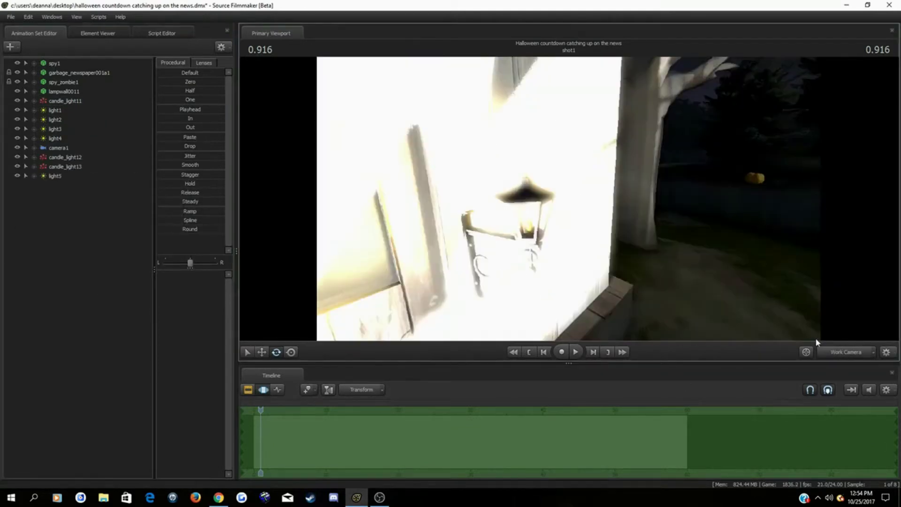
{"action": "left_click_drag", "start_coordinate": [751, 291], "coordinate": [610, 244]}
{"action": "left_click", "coordinate": [55, 176]}
{"action": "left_click", "coordinate": [262, 352]}
{"action": "left_click_drag", "start_coordinate": [565, 226], "coordinate": [515, 379]}
{"action": "left_click_drag", "start_coordinate": [593, 303], "coordinate": [578, 329]}
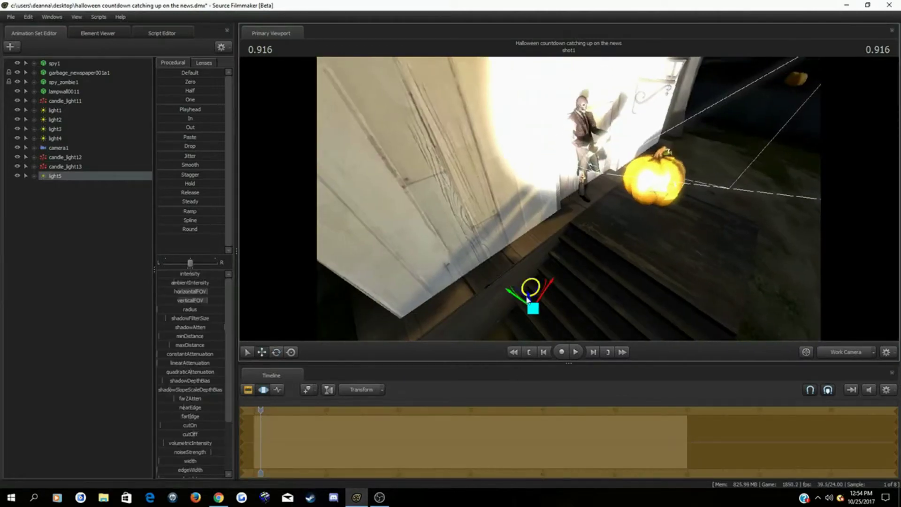
Adjust light5's rotation and shift it further out in front of the porch steps
{"action": "left_click_drag", "start_coordinate": [527, 301], "coordinate": [563, 344]}
{"action": "left_click", "coordinate": [276, 352]}
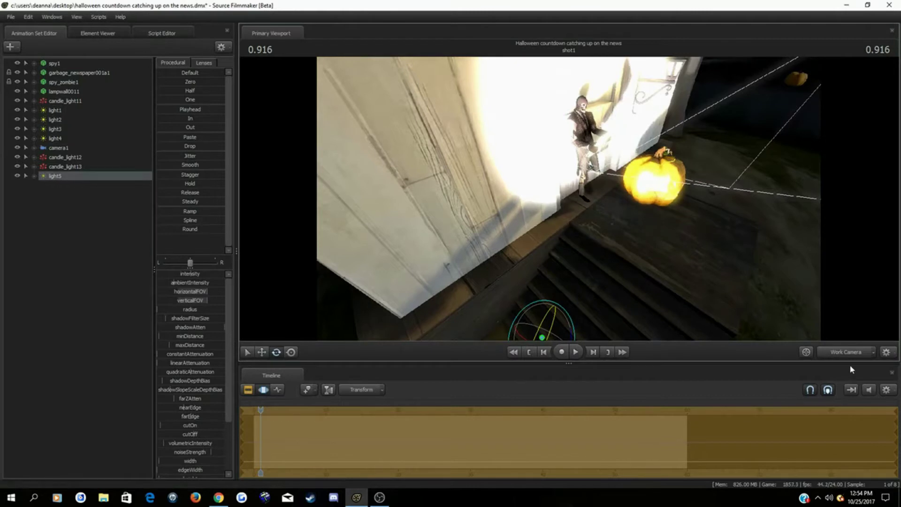
{"action": "left_click_drag", "start_coordinate": [535, 244], "coordinate": [529, 270]}
{"action": "left_click_drag", "start_coordinate": [554, 319], "coordinate": [567, 342]}
{"action": "left_click", "coordinate": [262, 352]}
{"action": "left_click_drag", "start_coordinate": [548, 286], "coordinate": [580, 319]}
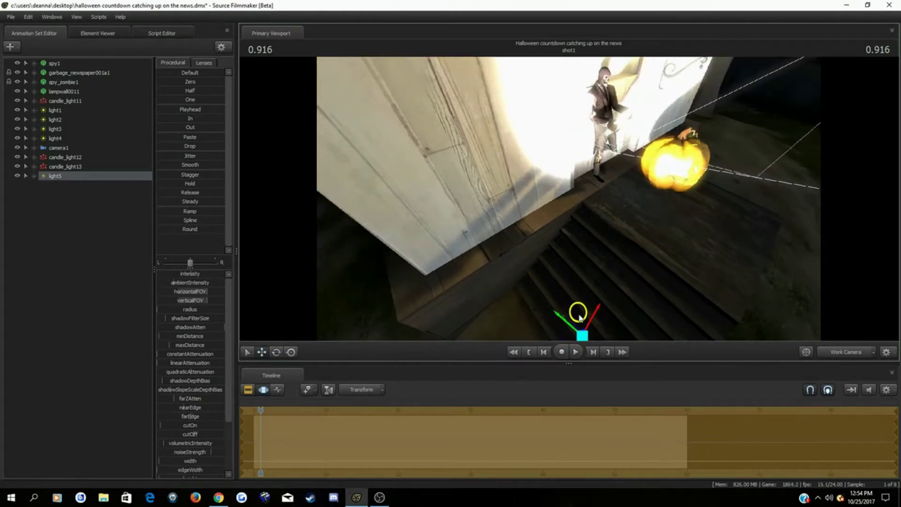
Lower light5's intensity and check the lighting on the Spy through camera1
{"action": "right_click", "coordinate": [92, 176]}
{"action": "left_click", "coordinate": [99, 291]}
{"action": "left_click_drag", "start_coordinate": [261, 409], "coordinate": [262, 410]}
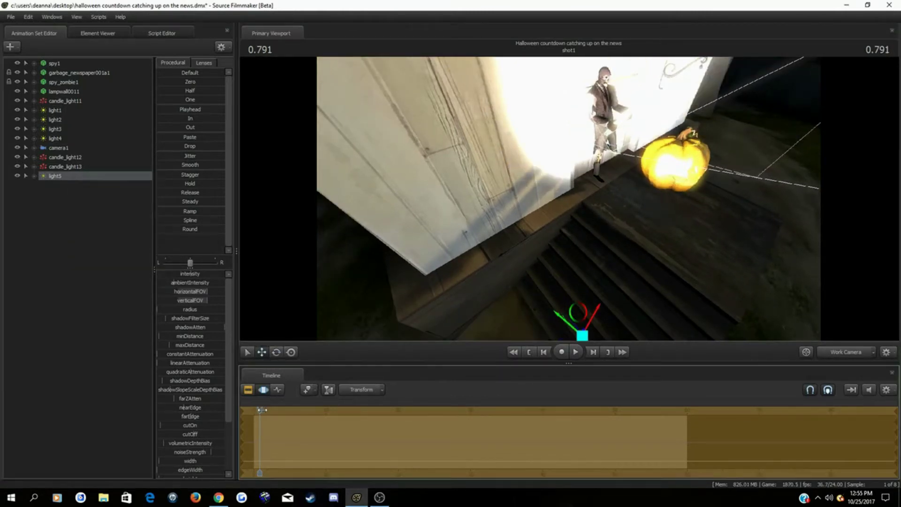
{"action": "left_click_drag", "start_coordinate": [195, 276], "coordinate": [181, 276]}
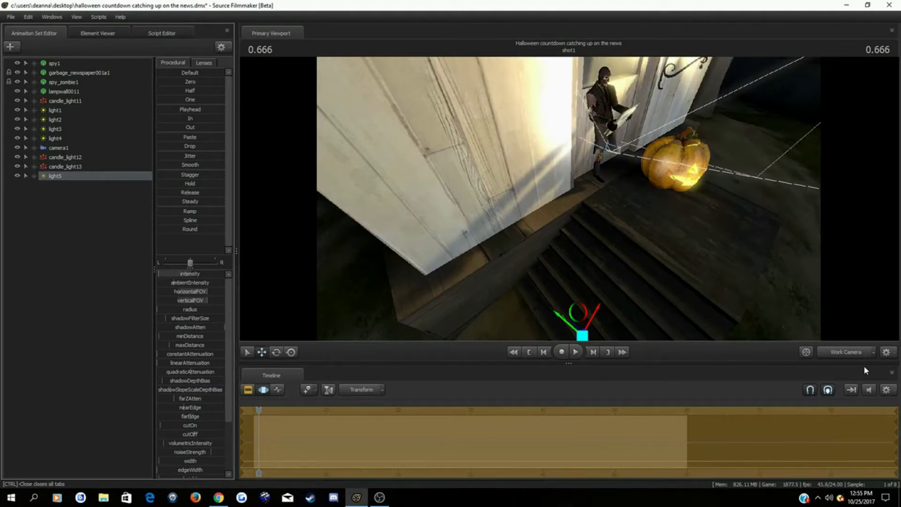
{"action": "left_click", "coordinate": [843, 354]}
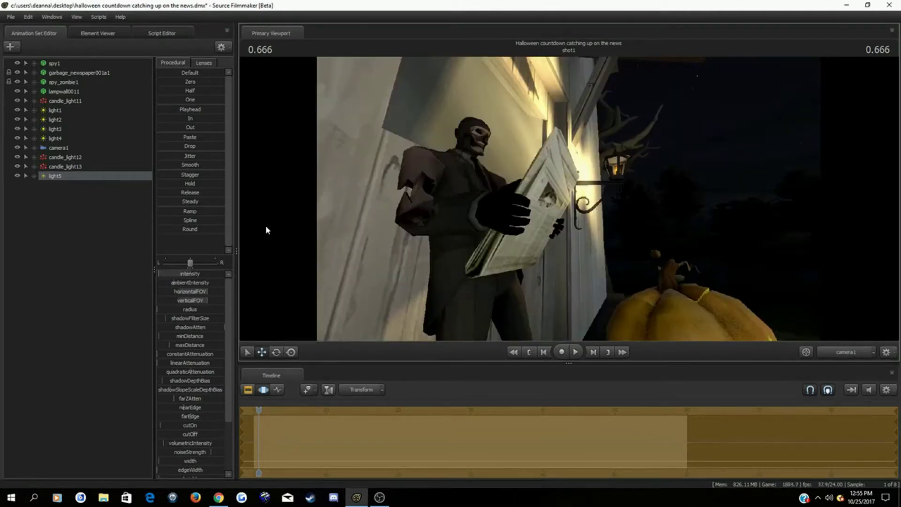
Tint light5 a cool blue by reducing its red and balancing its green colour value
{"action": "scroll", "coordinate": [216, 408], "scroll_direction": "down", "scroll_amount": 3}
{"action": "left_click_drag", "start_coordinate": [217, 429], "coordinate": [178, 437]}
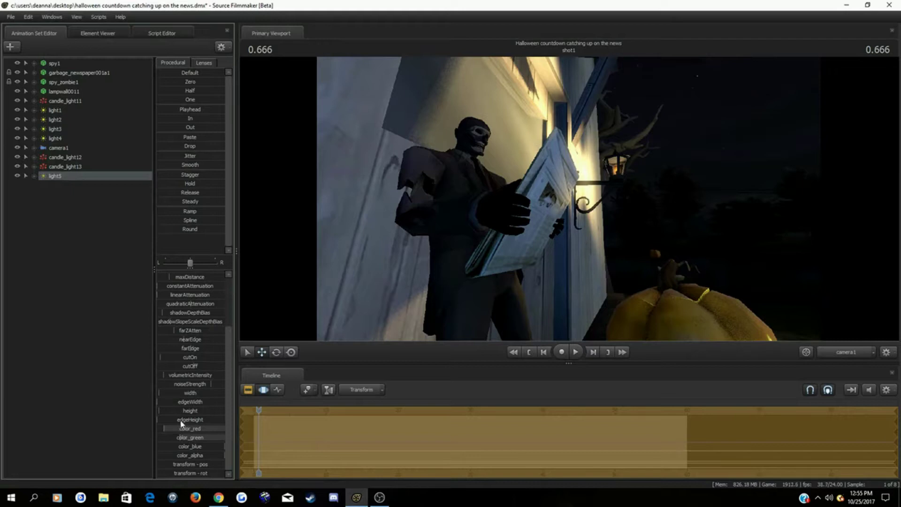
{"action": "left_click_drag", "start_coordinate": [179, 437], "coordinate": [190, 437]}
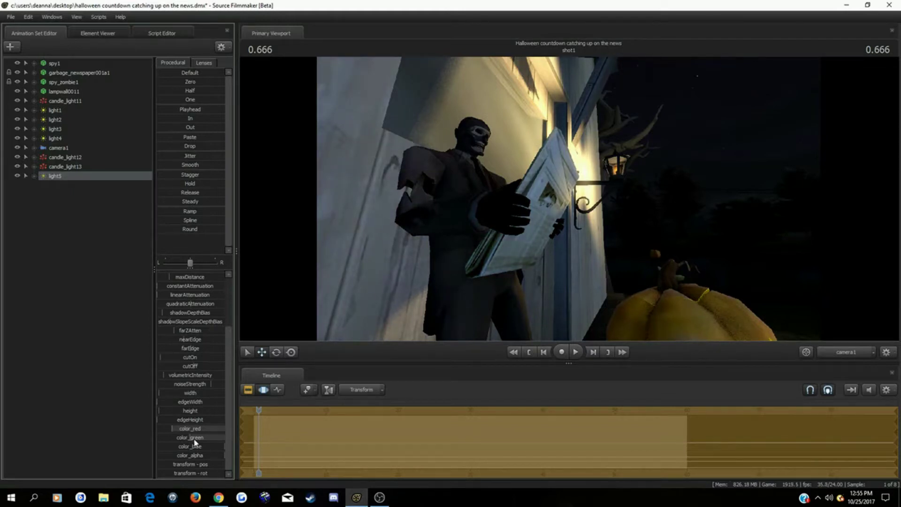
Create another light and place it on the porch in front of the Spy
{"action": "right_click", "coordinate": [82, 190]}
{"action": "left_click", "coordinate": [118, 231]}
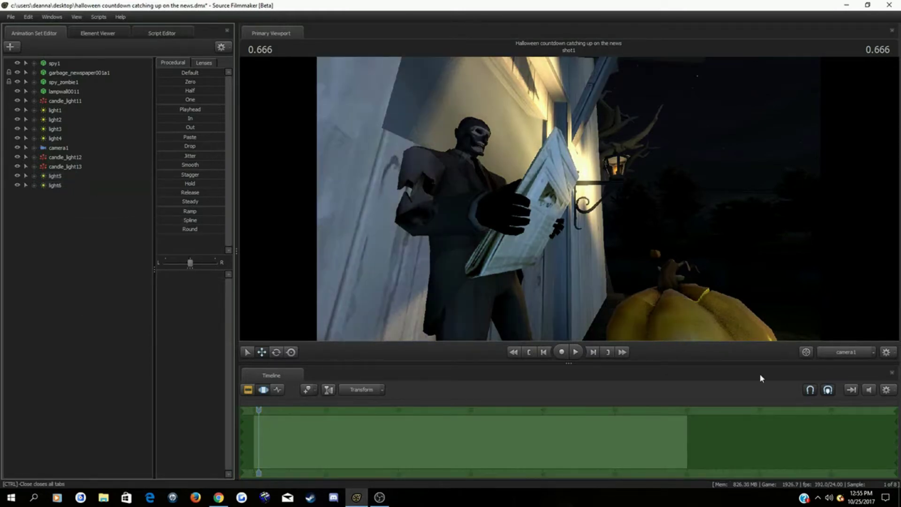
{"action": "left_click", "coordinate": [849, 352]}
{"action": "left_click", "coordinate": [44, 186]}
{"action": "left_click_drag", "start_coordinate": [578, 315], "coordinate": [390, 249]}
{"action": "left_click", "coordinate": [277, 352]}
{"action": "left_click", "coordinate": [262, 351]}
{"action": "left_click_drag", "start_coordinate": [579, 184], "coordinate": [620, 221]}
Adjust light6's intensity and nudge its position by the Spy's feet, checking through camera1
{"action": "left_click", "coordinate": [845, 352]}
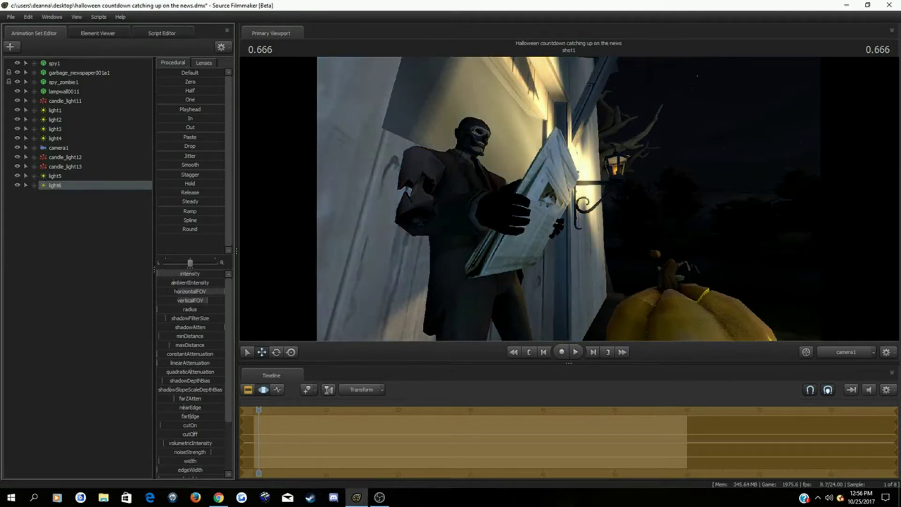
{"action": "left_click_drag", "start_coordinate": [157, 273], "coordinate": [161, 274]}
{"action": "left_click", "coordinate": [845, 352]}
{"action": "left_click_drag", "start_coordinate": [623, 233], "coordinate": [616, 197]}
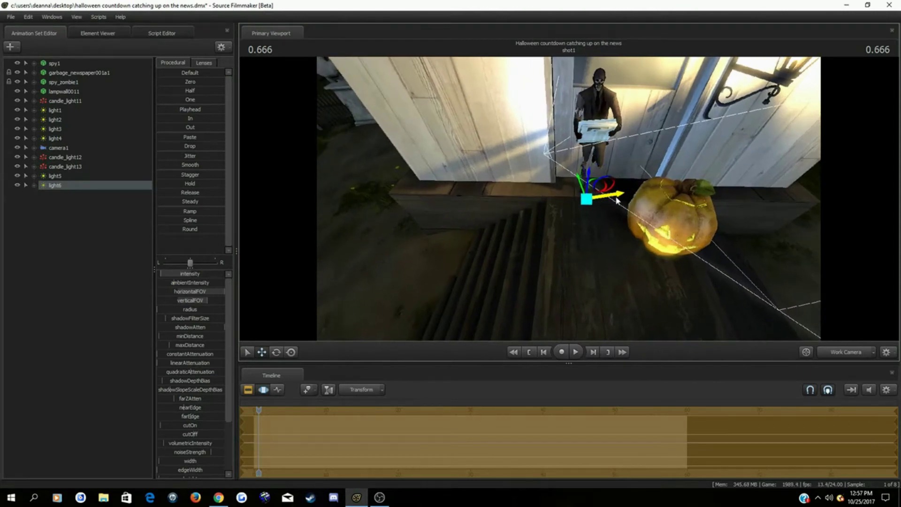
{"action": "left_click", "coordinate": [847, 355]}
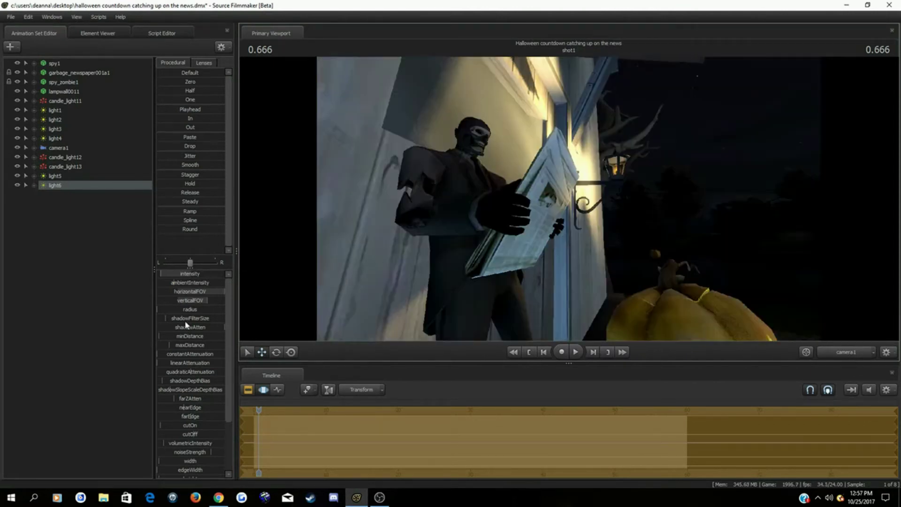
Deepen light6's blue tint by reducing its green colour value, and raise its intensity
{"action": "scroll", "coordinate": [186, 324], "scroll_direction": "down", "scroll_amount": 3}
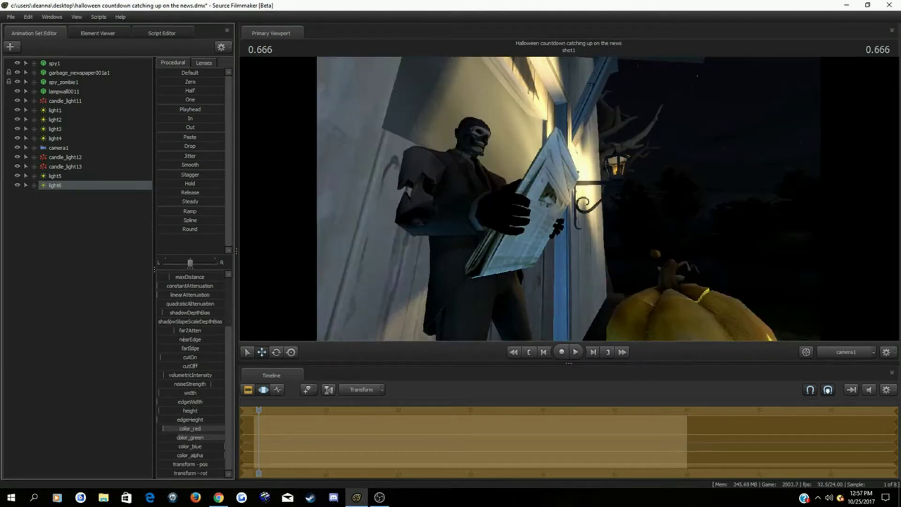
{"action": "scroll", "coordinate": [159, 275], "scroll_direction": "up", "scroll_amount": 3}
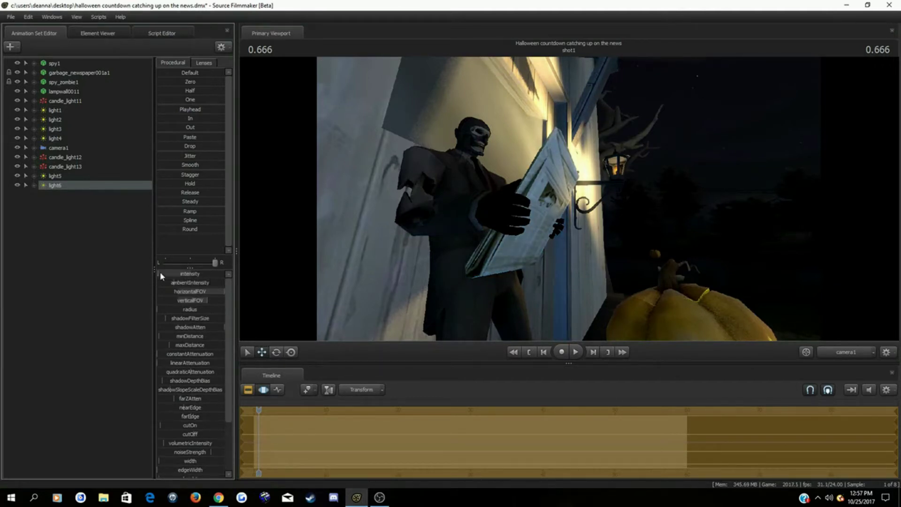
{"action": "scroll", "coordinate": [170, 445], "scroll_direction": "down", "scroll_amount": 3}
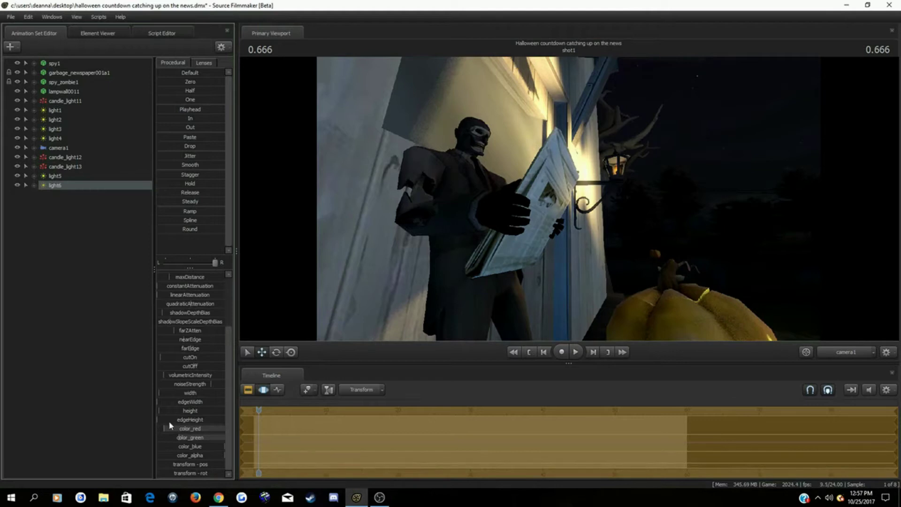
{"action": "left_click_drag", "start_coordinate": [181, 438], "coordinate": [174, 437]}
{"action": "scroll", "coordinate": [177, 391], "scroll_direction": "up", "scroll_amount": 3}
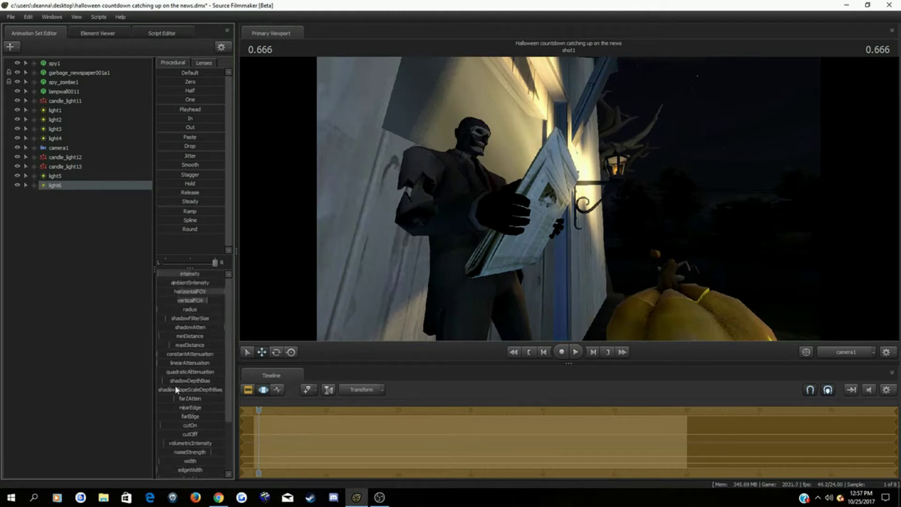
{"action": "left_click_drag", "start_coordinate": [175, 274], "coordinate": [179, 274]}
Fine-tune light6's position between the Spy and the jack-o'-lantern and lower its intensity, comparing with camera1
{"action": "left_click", "coordinate": [843, 356]}
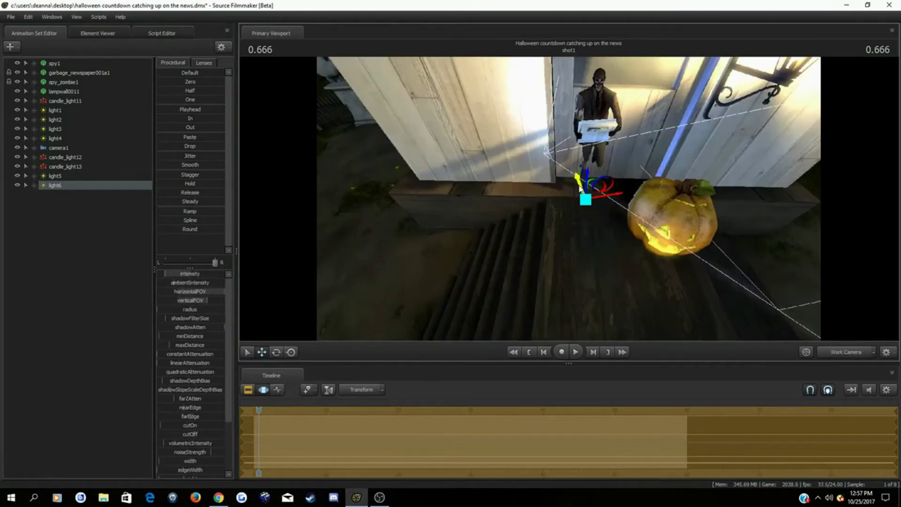
{"action": "left_click", "coordinate": [844, 352]}
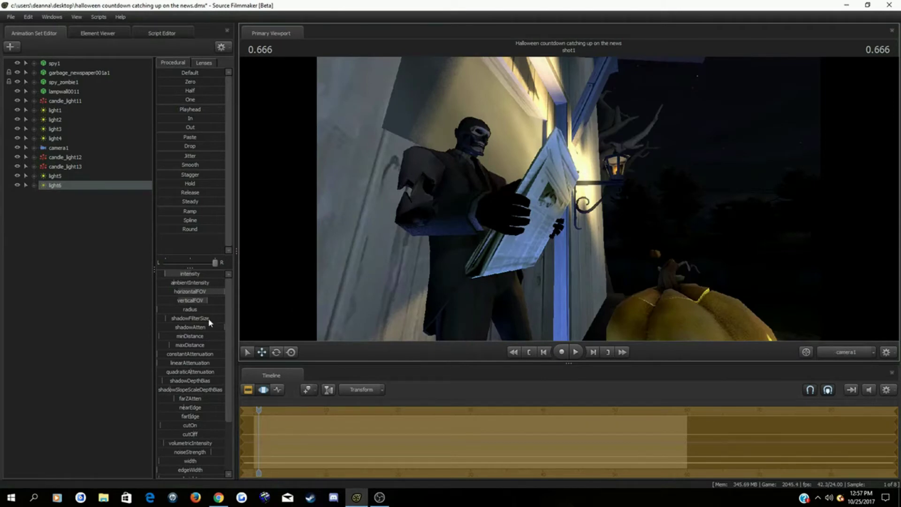
{"action": "scroll", "coordinate": [187, 375], "scroll_direction": "down", "scroll_amount": 3}
{"action": "scroll", "coordinate": [187, 332], "scroll_direction": "up", "scroll_amount": 3}
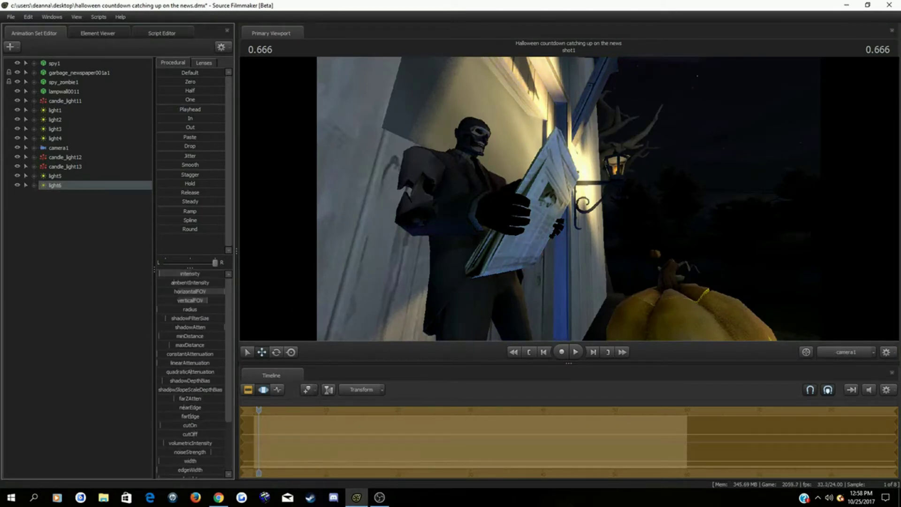
{"action": "left_click", "coordinate": [842, 351]}
{"action": "left_click", "coordinate": [848, 355]}
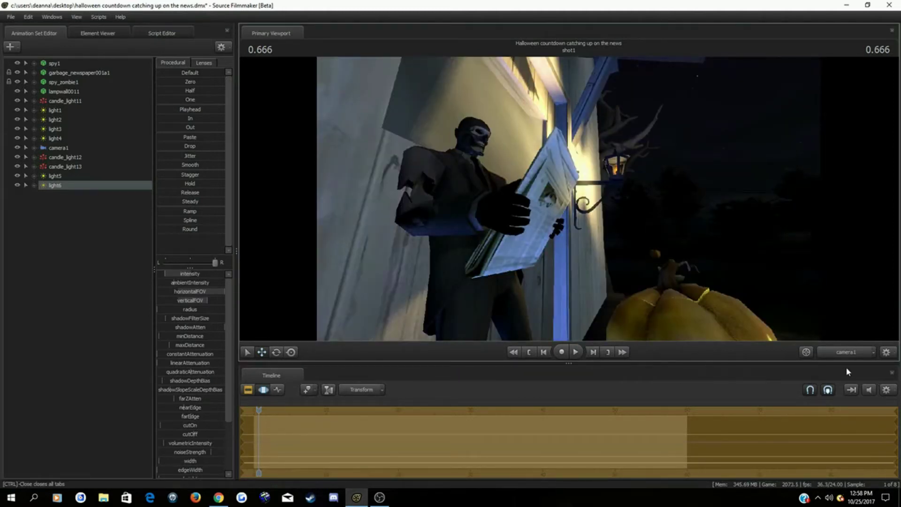
{"action": "left_click", "coordinate": [845, 353]}
{"action": "left_click_drag", "start_coordinate": [593, 208], "coordinate": [599, 207]}
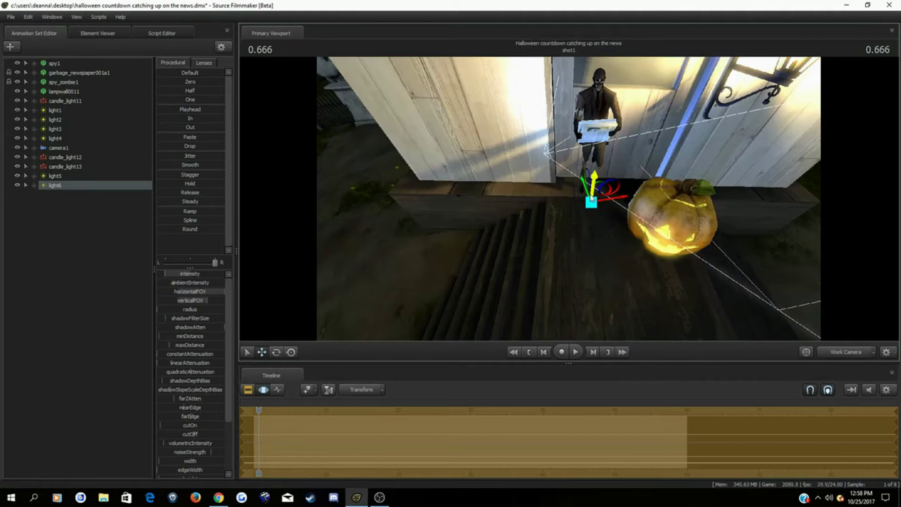
{"action": "left_click", "coordinate": [838, 353]}
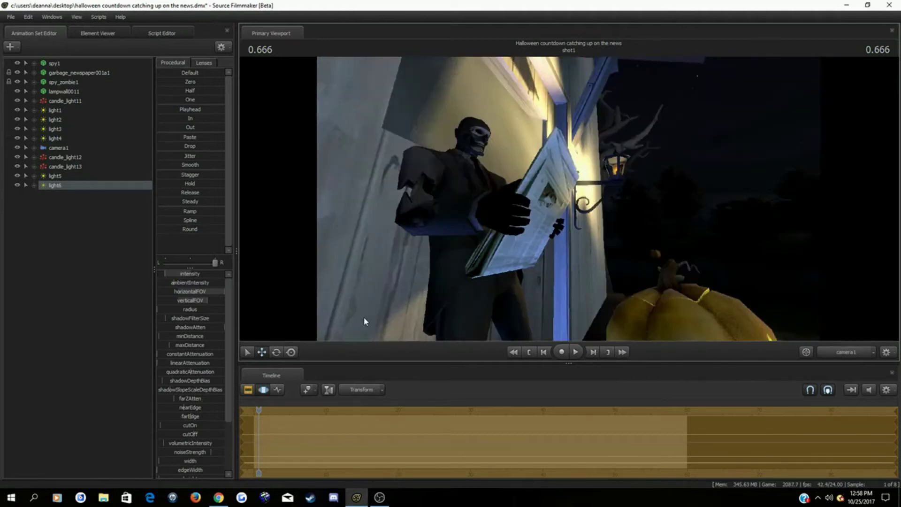
{"action": "left_click_drag", "start_coordinate": [165, 274], "coordinate": [159, 275]}
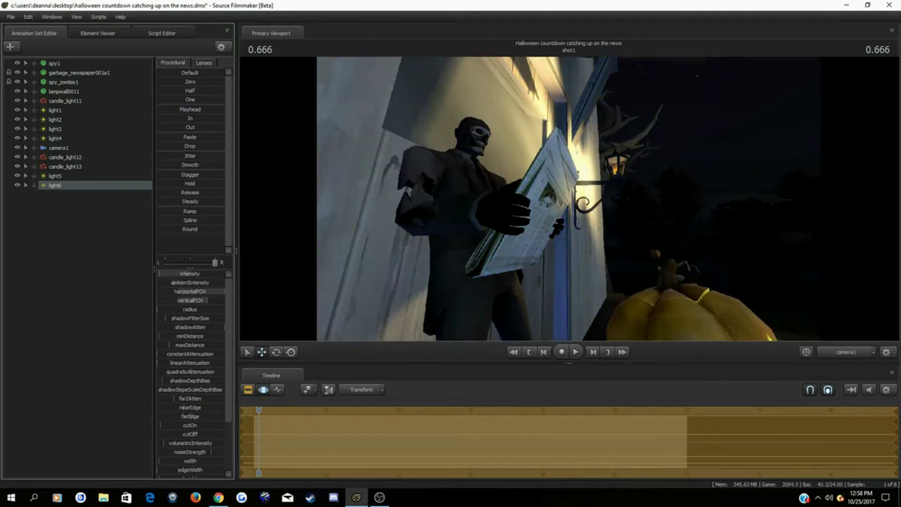
Reposition light6 around the Spy, adjusting its height and distance from the door
{"action": "left_click", "coordinate": [864, 356]}
{"action": "left_click", "coordinate": [278, 352]}
{"action": "left_click_drag", "start_coordinate": [474, 230], "coordinate": [498, 219]}
{"action": "key", "text": "w"}
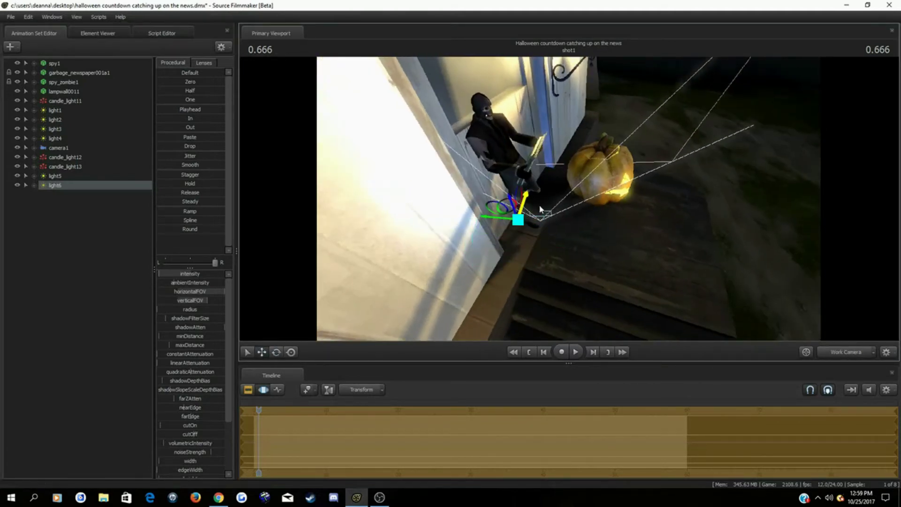
{"action": "left_click", "coordinate": [848, 354]}
{"action": "left_click", "coordinate": [848, 354]}
{"action": "left_click_drag", "start_coordinate": [666, 244], "coordinate": [562, 206]}
{"action": "left_click_drag", "start_coordinate": [469, 307], "coordinate": [538, 301]}
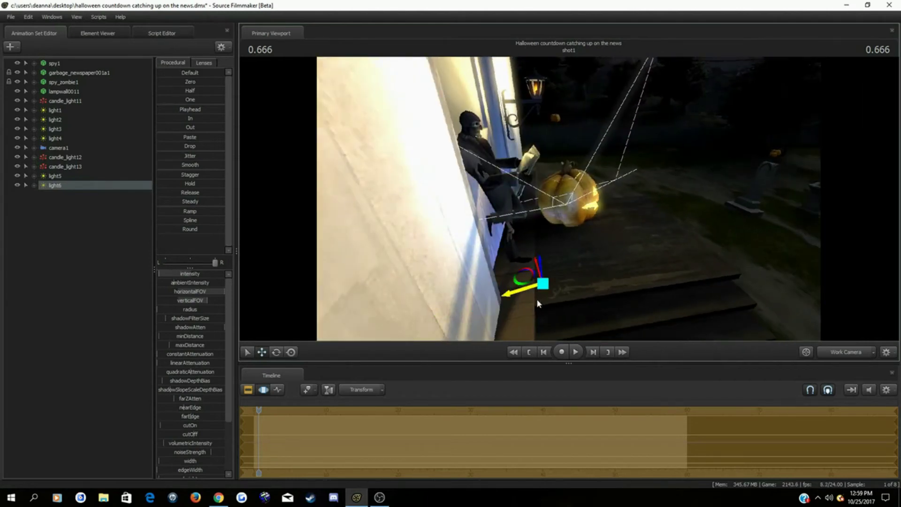
{"action": "left_click_drag", "start_coordinate": [543, 269], "coordinate": [545, 252]}
{"action": "left_click_drag", "start_coordinate": [585, 275], "coordinate": [545, 307]}
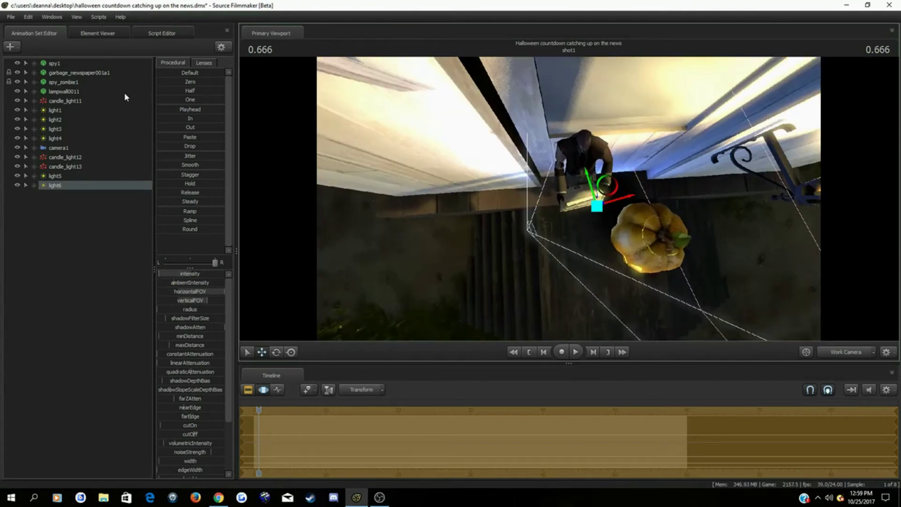
Raise light6's volumetric intensity and intensity, and move it over the porch floor in front of the Spy
{"action": "right_click", "coordinate": [67, 184]}
{"action": "left_click", "coordinate": [113, 311]}
{"action": "left_click_drag", "start_coordinate": [276, 410], "coordinate": [272, 410]}
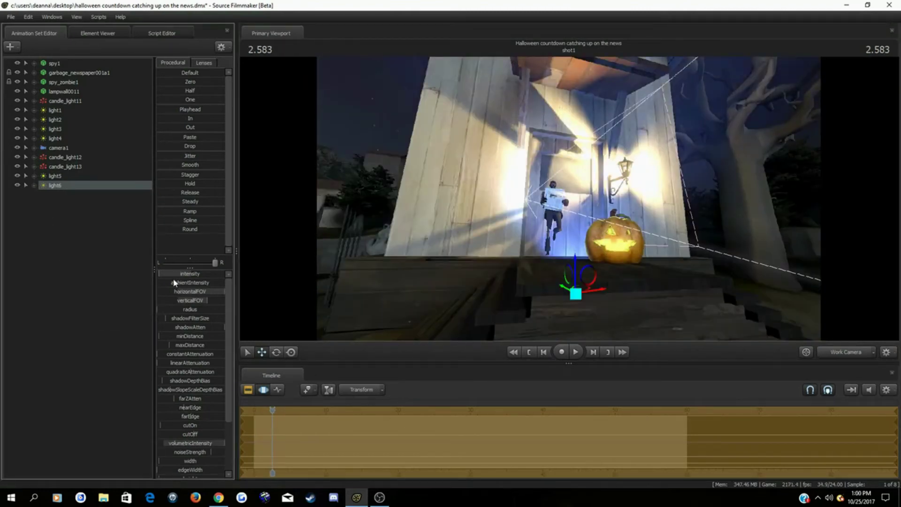
{"action": "left_click_drag", "start_coordinate": [174, 281], "coordinate": [185, 284]}
{"action": "left_click_drag", "start_coordinate": [530, 248], "coordinate": [561, 272]}
{"action": "left_click_drag", "start_coordinate": [585, 234], "coordinate": [541, 227]}
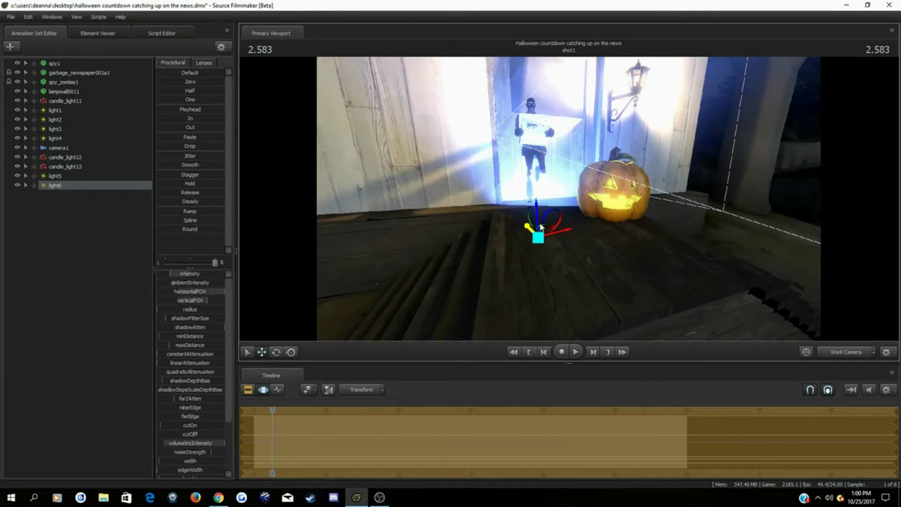
Reduce light6's volumetric intensity and intensity while viewing through camera1
{"action": "left_click", "coordinate": [852, 353]}
{"action": "left_click_drag", "start_coordinate": [197, 443], "coordinate": [88, 414]}
{"action": "left_click_drag", "start_coordinate": [189, 274], "coordinate": [177, 274]}
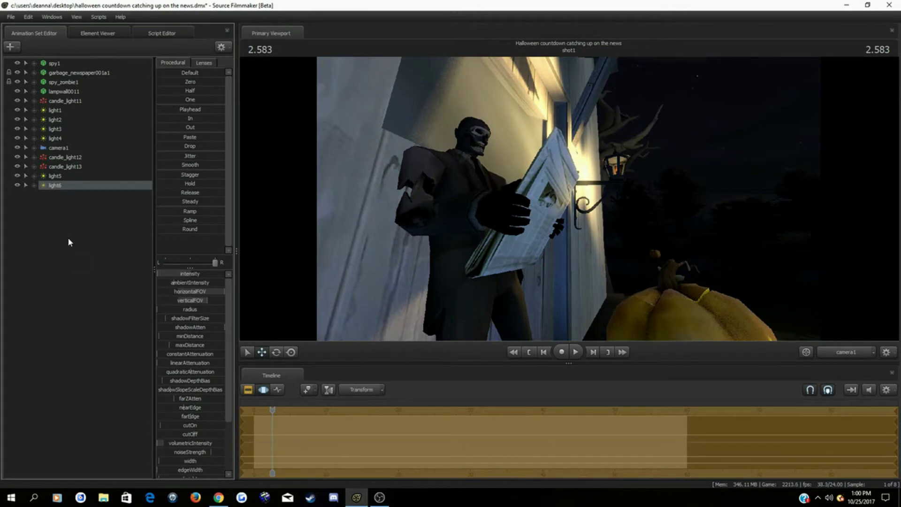
Create a further light at the doorway and rotate it from the work camera
{"action": "right_click", "coordinate": [71, 218]}
{"action": "left_click", "coordinate": [108, 230]}
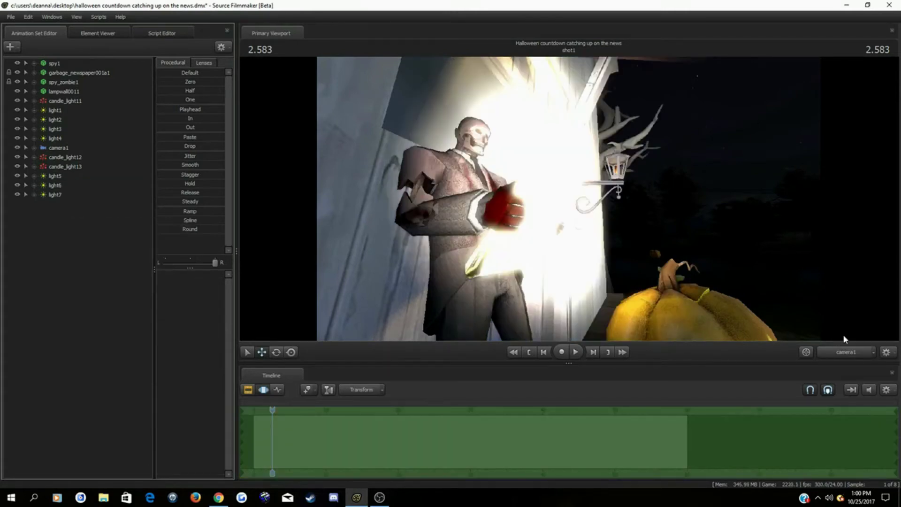
{"action": "mouse_move", "coordinate": [341, 327]}
{"action": "left_mouse_down"}
{"action": "mouse_move", "coordinate": [357, 319]}
{"action": "mouse_move", "coordinate": [340, 327]}
{"action": "left_mouse_up"}
{"action": "left_click", "coordinate": [56, 194]}
{"action": "left_click", "coordinate": [277, 352]}
{"action": "left_click_drag", "start_coordinate": [546, 323], "coordinate": [573, 320]}
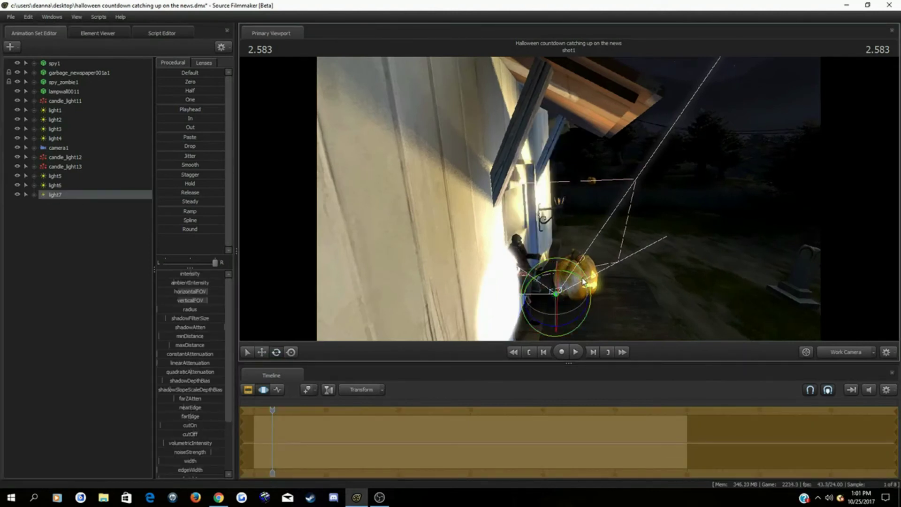
Move light7 to the Spy's feet on the porch from the work camera, rotate it, and return to the camera1 view
{"action": "left_click", "coordinate": [262, 352]}
{"action": "left_click_drag", "start_coordinate": [534, 296], "coordinate": [863, 282]}
{"action": "left_click_drag", "start_coordinate": [623, 229], "coordinate": [573, 193]}
{"action": "left_click_drag", "start_coordinate": [701, 123], "coordinate": [715, 75]}
{"action": "left_click_drag", "start_coordinate": [485, 295], "coordinate": [483, 322]}
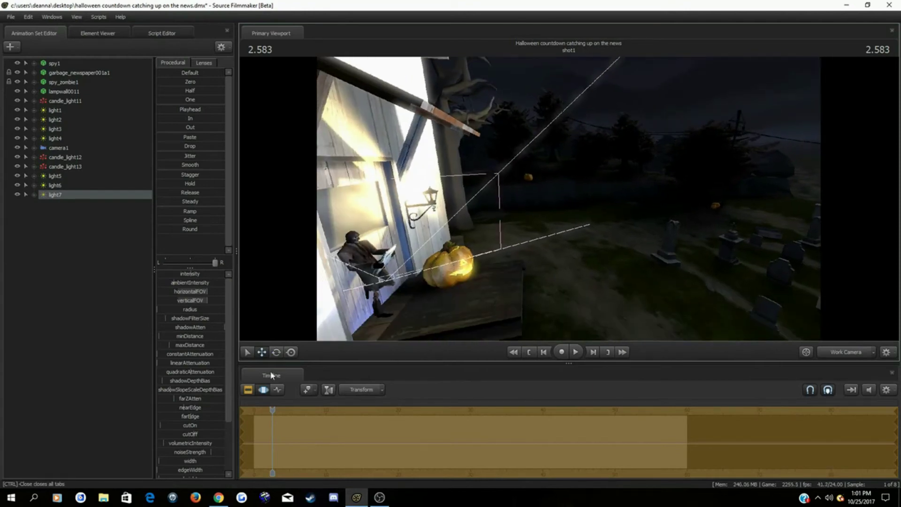
{"action": "left_click", "coordinate": [277, 352]}
{"action": "left_click_drag", "start_coordinate": [582, 230], "coordinate": [586, 189]}
{"action": "left_click", "coordinate": [850, 355]}
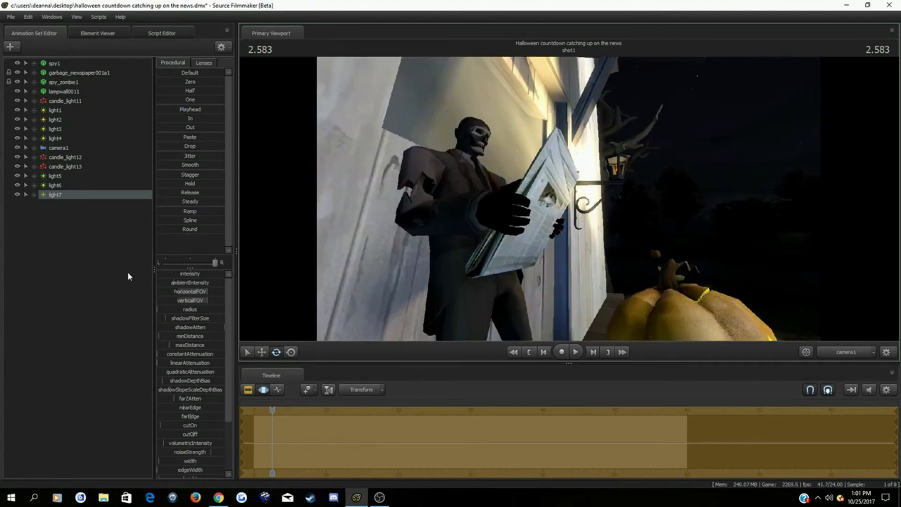
Lower light7's intensity and tint it blue by taking color_red to its minimum and color_green to about the middle
{"action": "left_click_drag", "start_coordinate": [189, 274], "coordinate": [166, 274]}
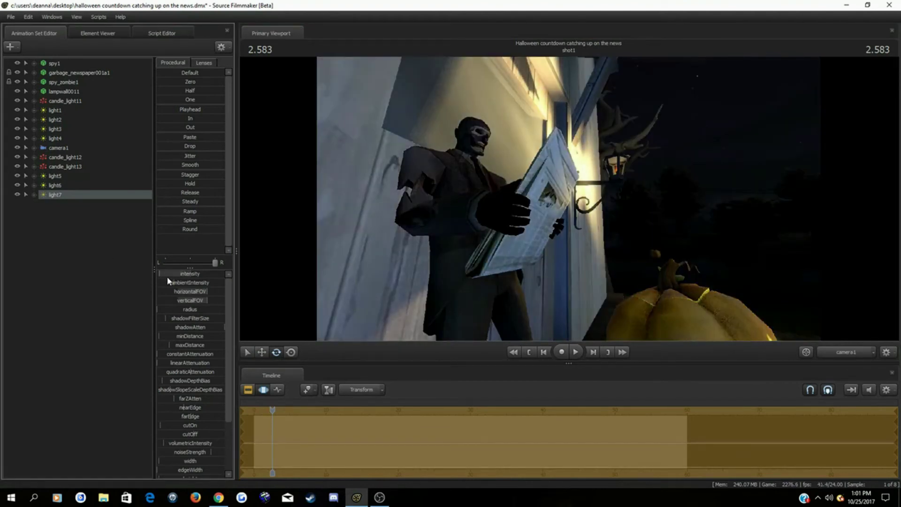
{"action": "scroll", "coordinate": [216, 437], "scroll_direction": "down", "scroll_amount": 3}
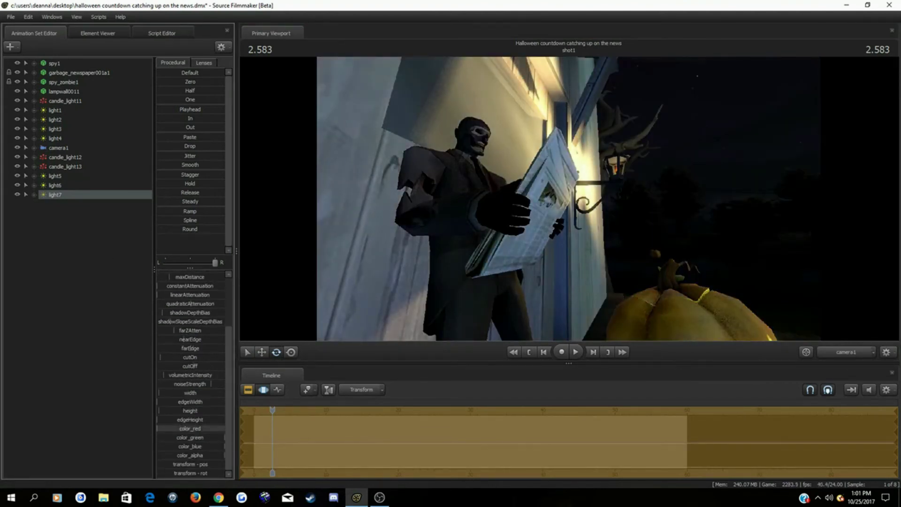
{"action": "left_click_drag", "start_coordinate": [218, 438], "coordinate": [176, 438]}
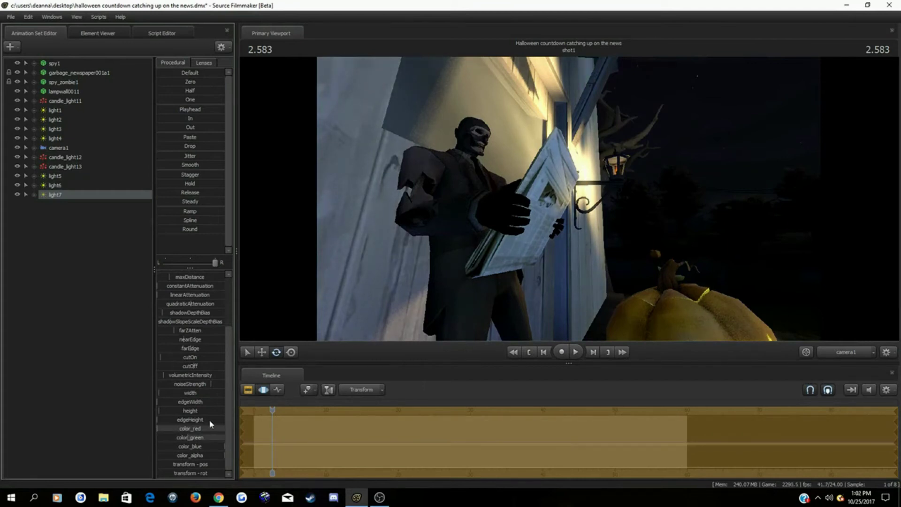
{"action": "scroll", "coordinate": [211, 424], "scroll_direction": "up", "scroll_amount": 3}
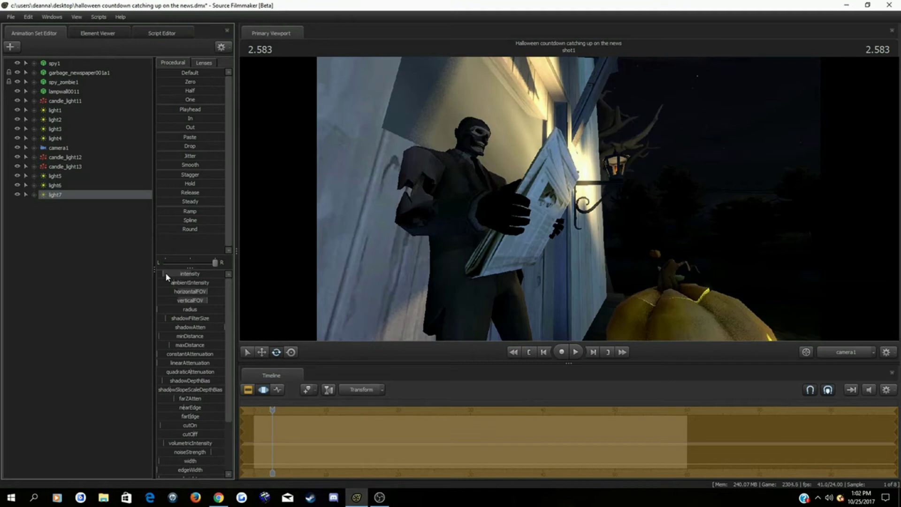
Create another light in the scene and select it for positioning
{"action": "right_click", "coordinate": [60, 110]}
{"action": "left_click", "coordinate": [80, 192]}
{"action": "right_click", "coordinate": [82, 221]}
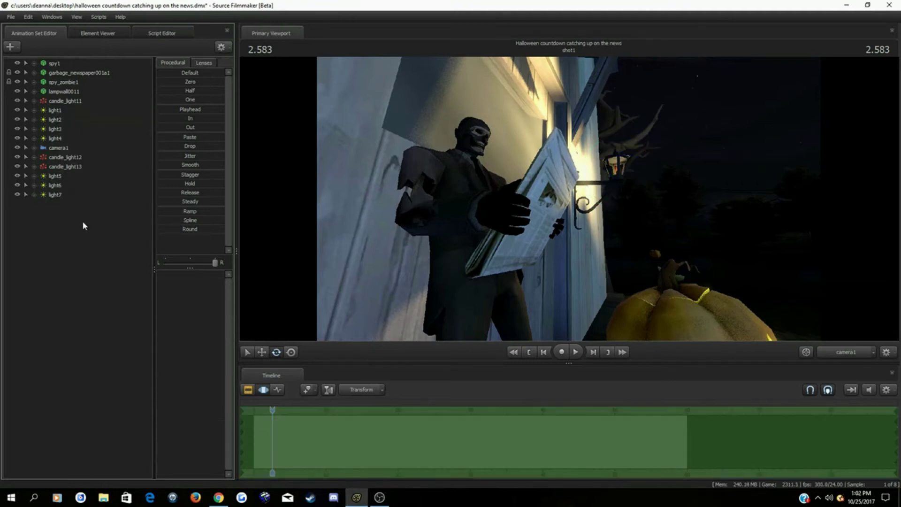
{"action": "left_click", "coordinate": [101, 272]}
{"action": "left_click", "coordinate": [60, 206]}
Undo a first move of light8 near the wall lamp, and raise it above the lamp in the camera1 view
{"action": "key", "text": "w"}
{"action": "left_click_drag", "start_coordinate": [605, 188], "coordinate": [644, 177]}
{"action": "key", "text": "ctrl+z"}
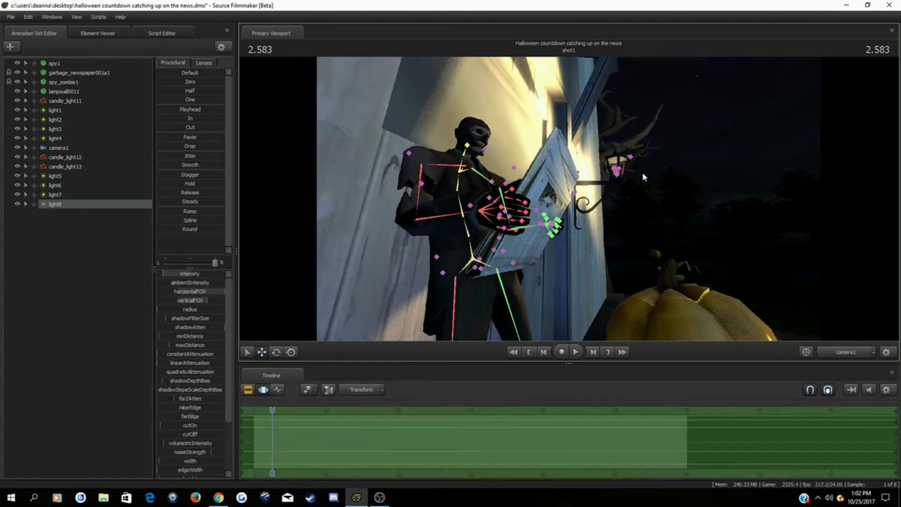
{"action": "left_click", "coordinate": [55, 110]}
{"action": "left_click_drag", "start_coordinate": [619, 186], "coordinate": [665, 89]}
{"action": "left_click", "coordinate": [54, 206]}
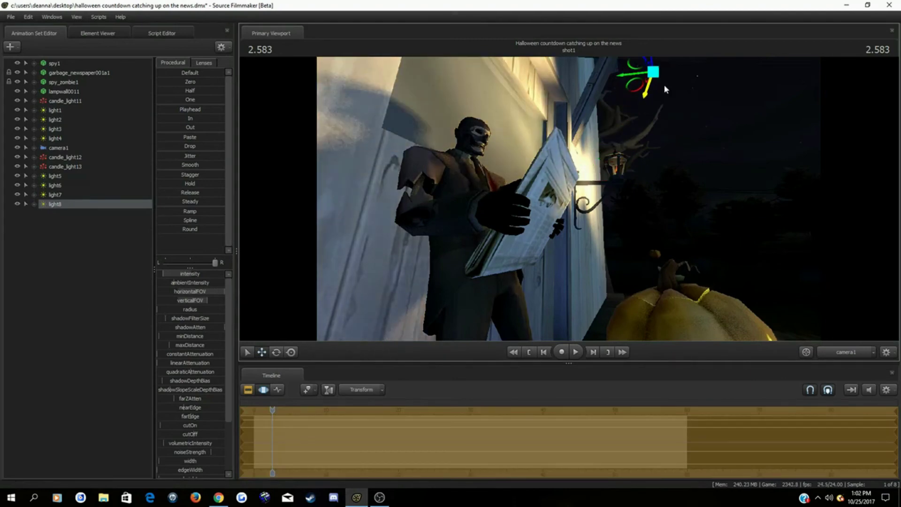
Lower and rotate light8 beside the house wall from the work camera, and move it out over the yard away from the Spy
{"action": "left_click", "coordinate": [842, 353]}
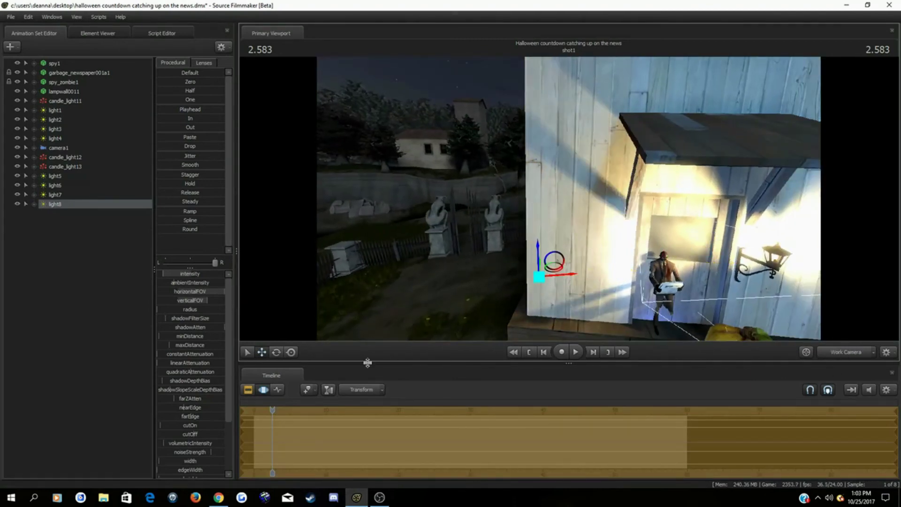
{"action": "left_click_drag", "start_coordinate": [538, 250], "coordinate": [539, 282]}
{"action": "left_click", "coordinate": [277, 352]}
{"action": "left_click_drag", "start_coordinate": [522, 336], "coordinate": [558, 348]}
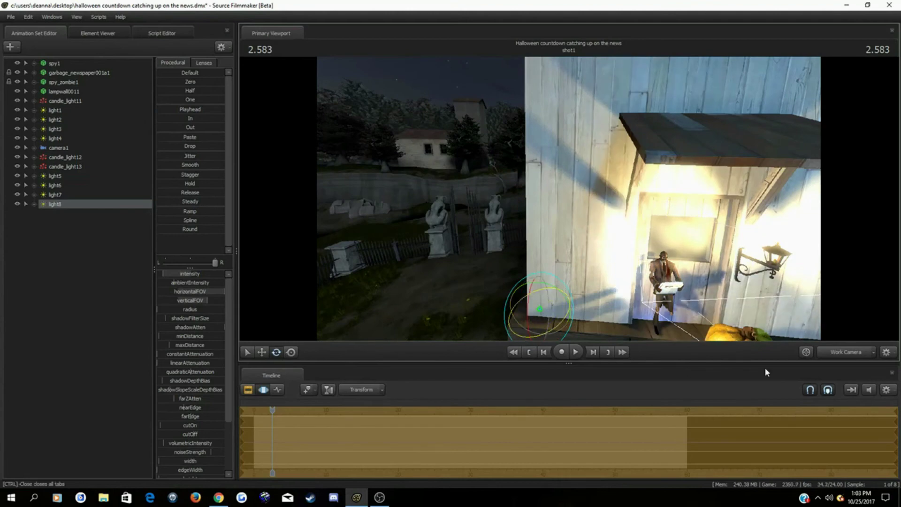
{"action": "key", "text": "w"}
{"action": "left_click_drag", "start_coordinate": [544, 300], "coordinate": [407, 275]}
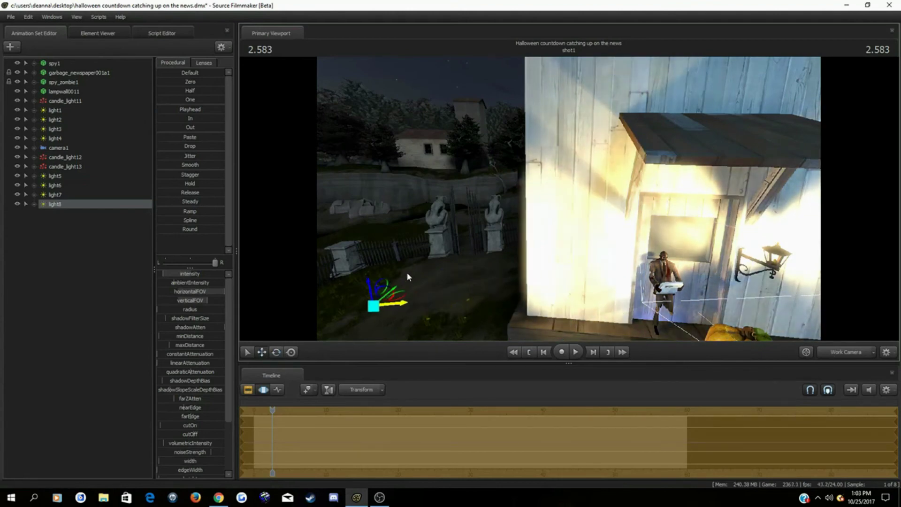
Check the lighting through camera1 and delete light8
{"action": "left_click", "coordinate": [841, 353]}
{"action": "left_click", "coordinate": [841, 352]}
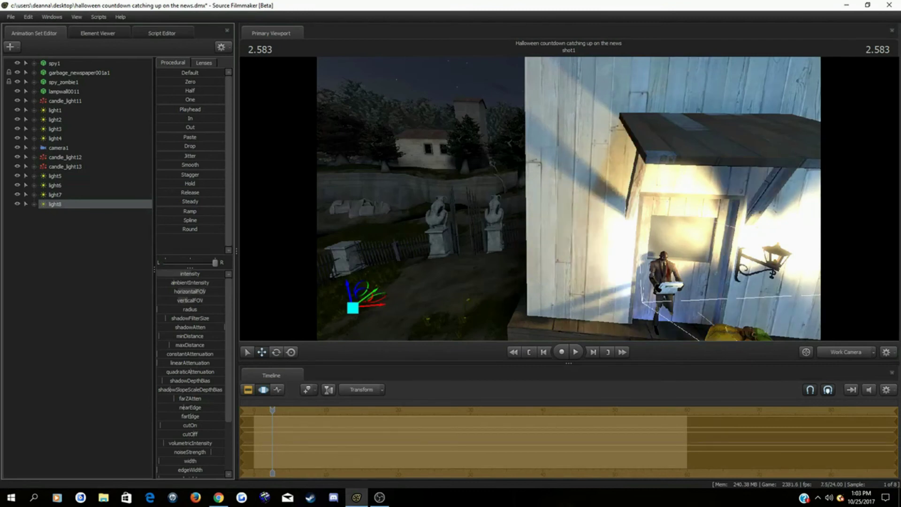
{"action": "left_click", "coordinate": [838, 351]}
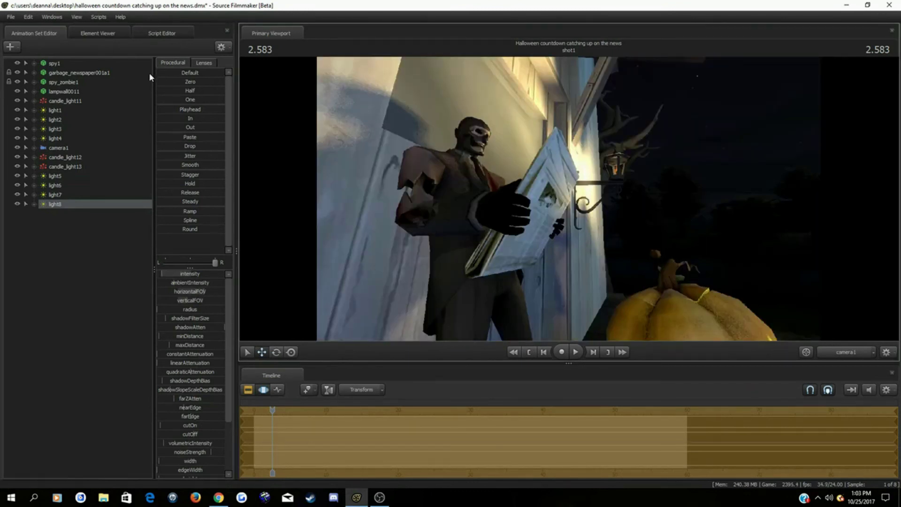
{"action": "right_click", "coordinate": [89, 205]}
{"action": "left_click", "coordinate": [108, 226]}
Save the session, and set 512 depth-of-field samples and a motion blur sample count in the progressive refinement settings
{"action": "left_click", "coordinate": [12, 19]}
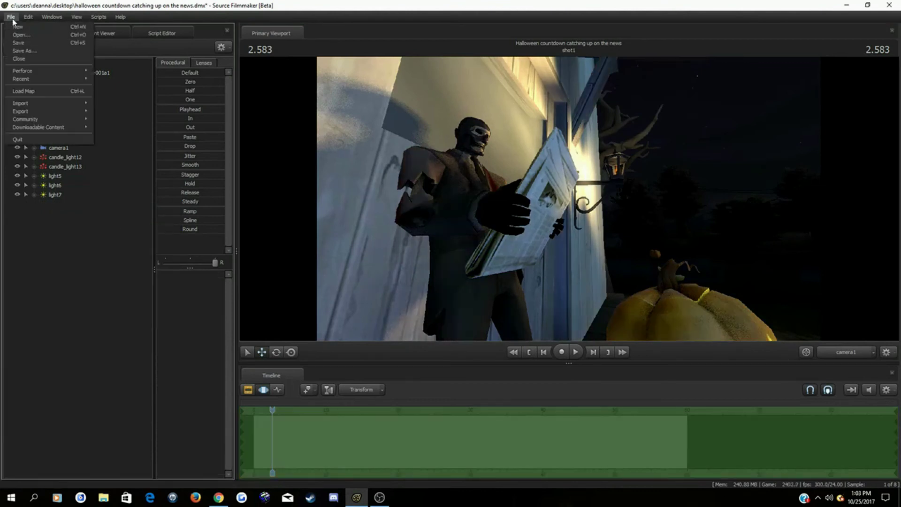
{"action": "left_click", "coordinate": [23, 43]}
{"action": "right_click", "coordinate": [524, 100]}
{"action": "left_click", "coordinate": [552, 103]}
{"action": "left_click", "coordinate": [490, 214]}
{"action": "left_click", "coordinate": [487, 264]}
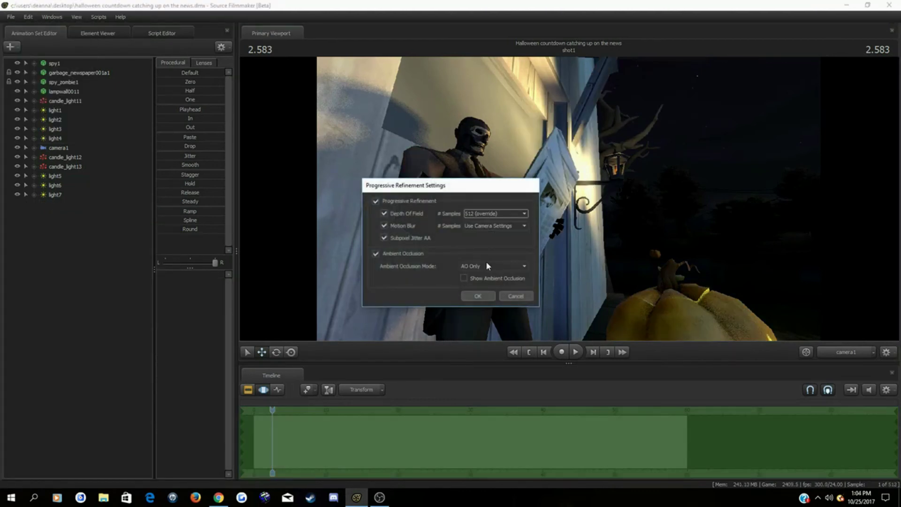
{"action": "left_click", "coordinate": [501, 229]}
{"action": "left_click", "coordinate": [488, 264]}
{"action": "left_click", "coordinate": [471, 297]}
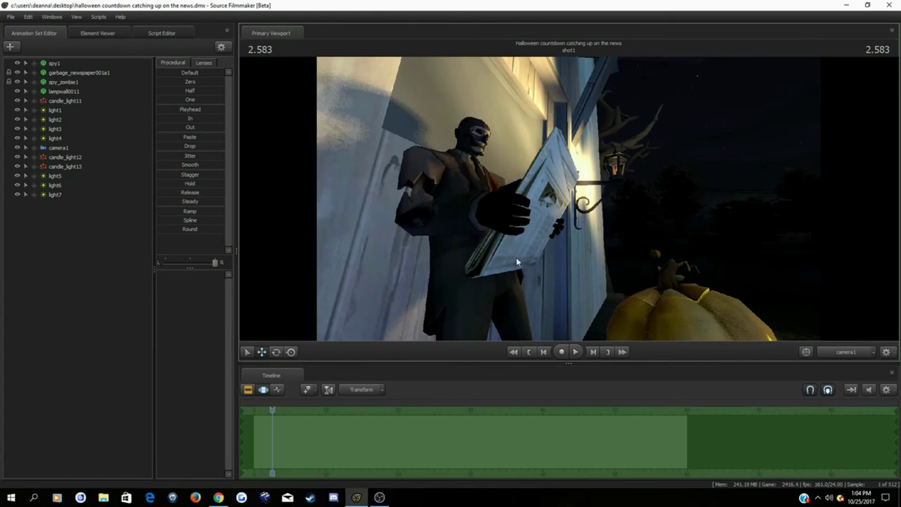
Save the session again and select camera1 to access its settings
{"action": "left_click", "coordinate": [10, 17]}
{"action": "left_click", "coordinate": [27, 44]}
{"action": "left_click", "coordinate": [58, 147]}
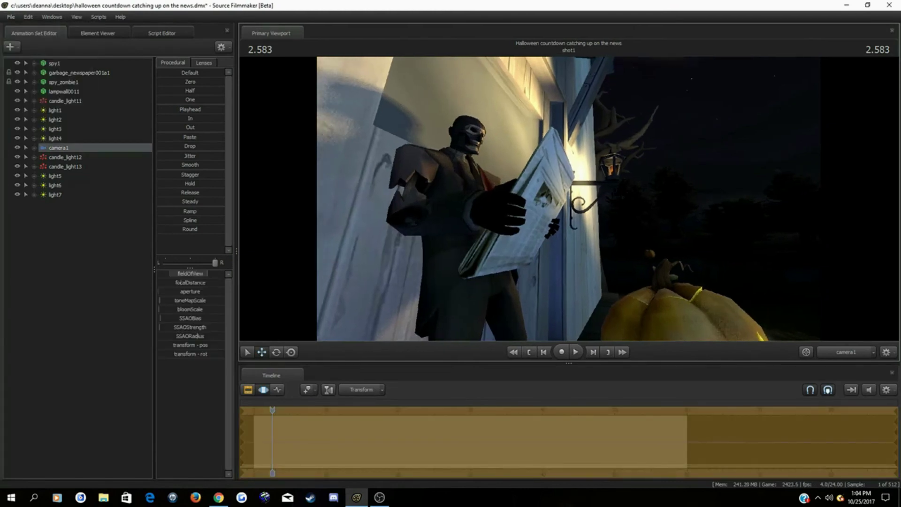